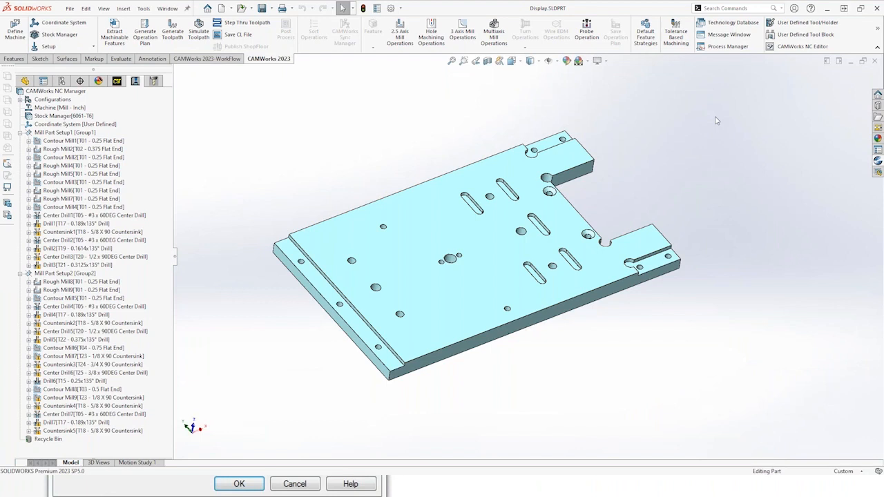
Open the CAMWorks options, view the Display settings and close the dialog
left_click(879, 26)
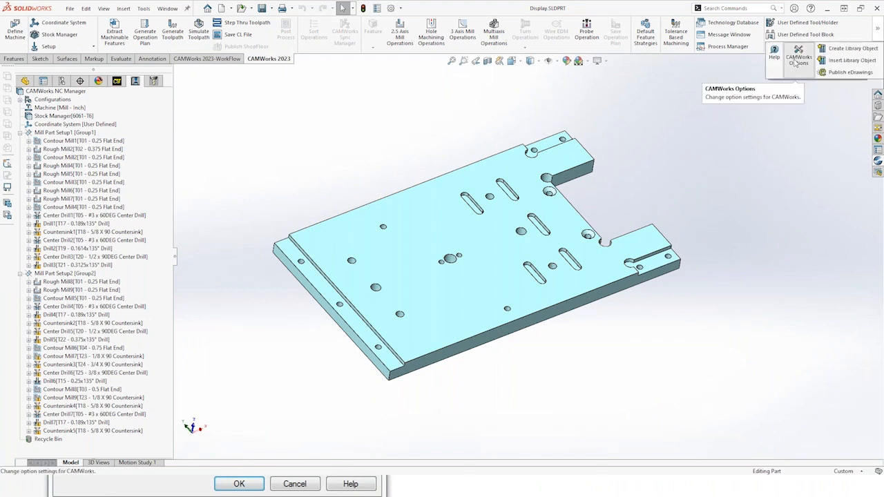
left_click(796, 61)
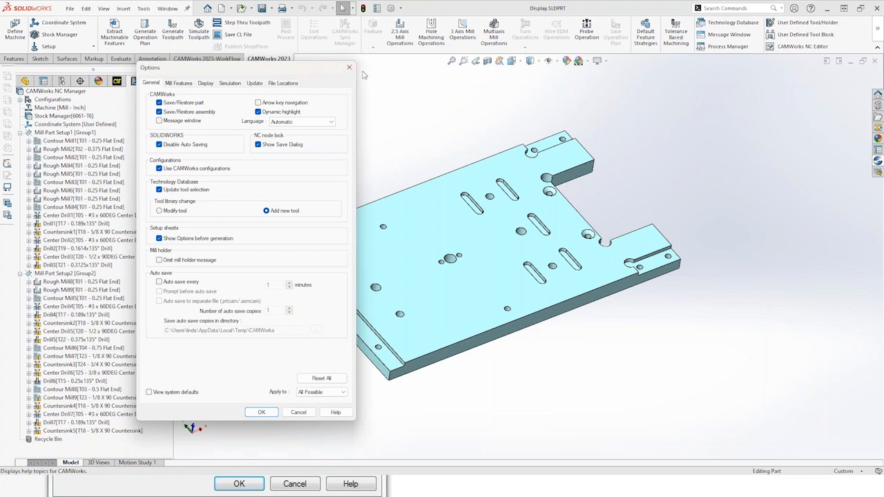
left_click_drag(365, 75, 523, 82)
left_click(364, 93)
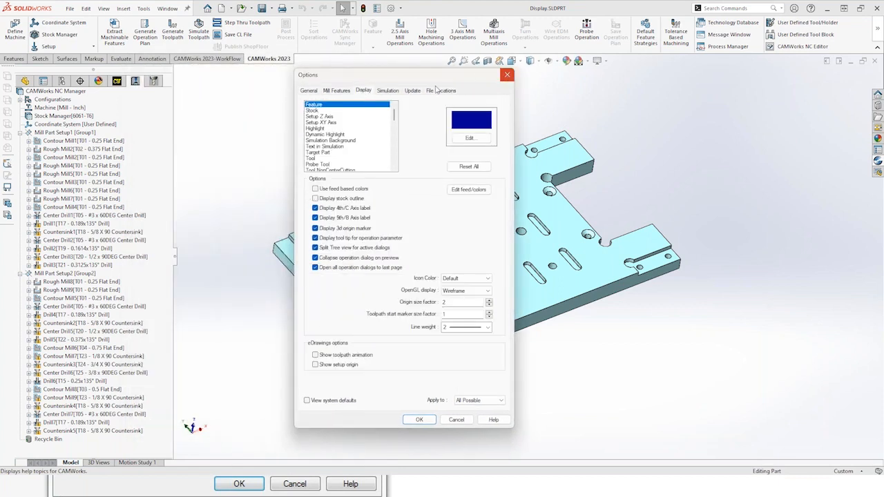
left_click(506, 76)
Reopen the CAMWorks options at the Display settings and move the dialog away from the operation tree
left_click(144, 9)
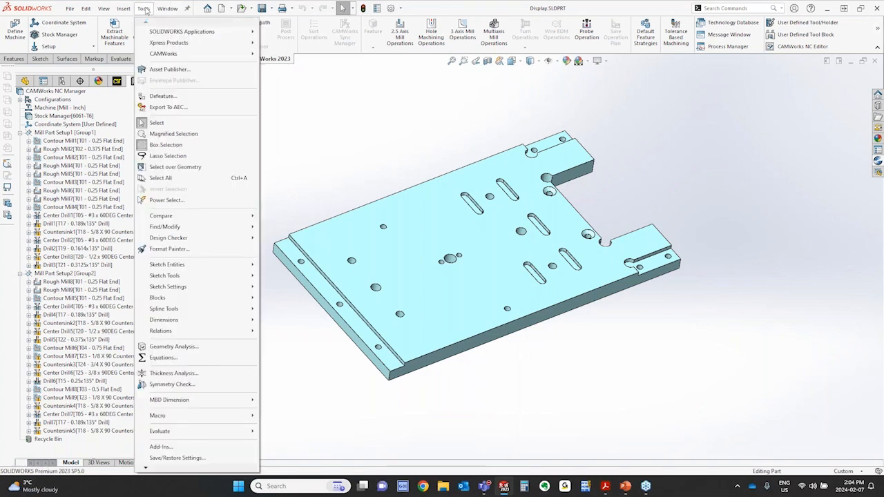
mouse_move(165, 56)
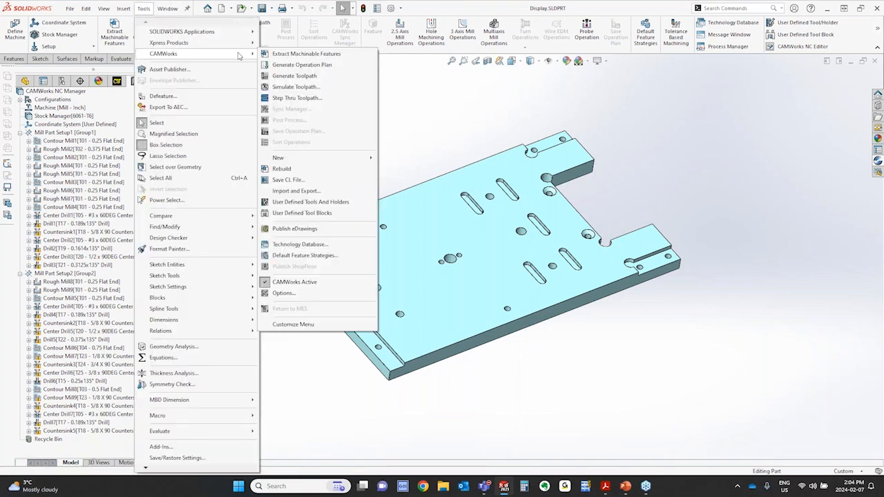
left_click(291, 295)
left_click(210, 86)
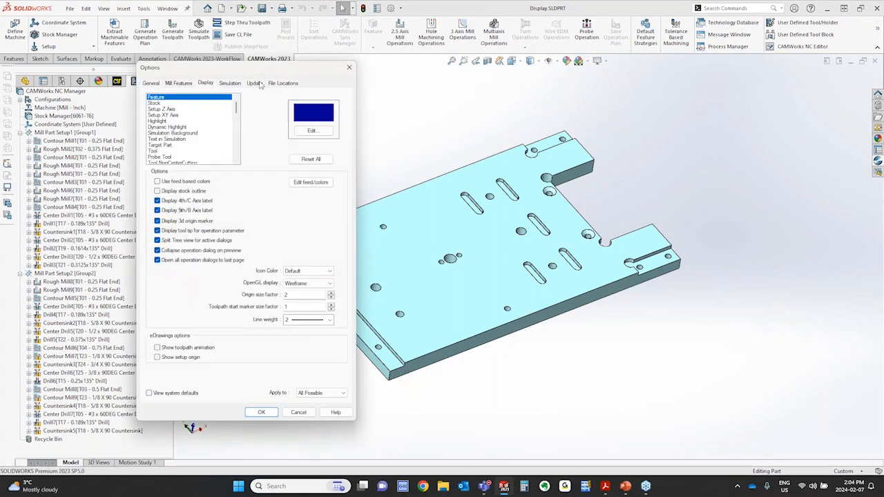
left_click_drag(265, 72, 342, 72)
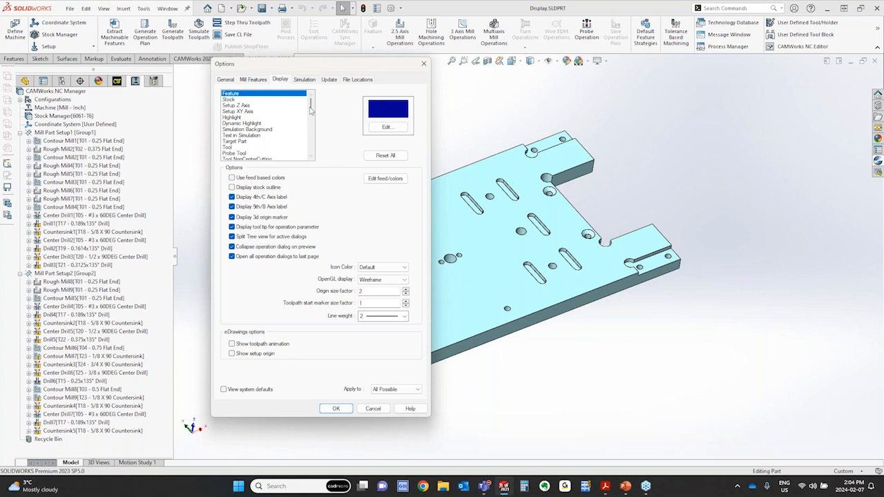
Examine the display colors assigned to Stock, Setup Z Axis, Setup XY Axis, Highlight, Dynamic Highlight and Simulation Background
left_click(235, 100)
left_click(241, 105)
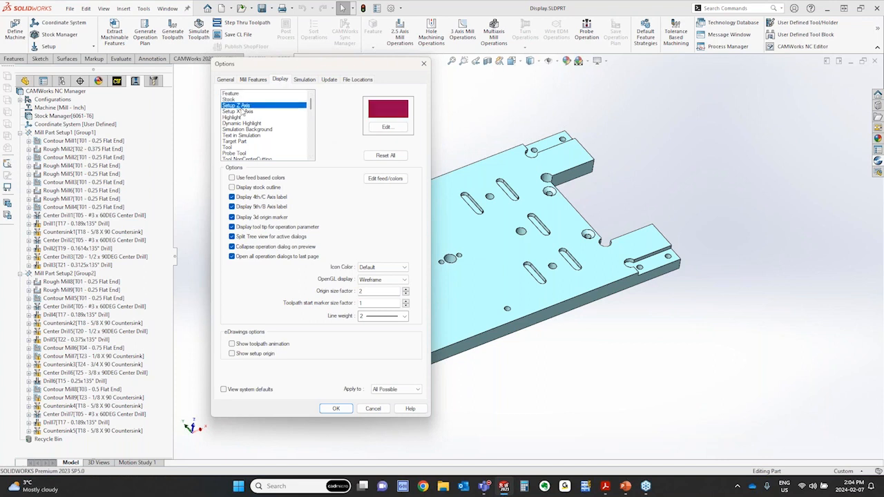
left_click(241, 111)
left_click(243, 117)
left_click(244, 123)
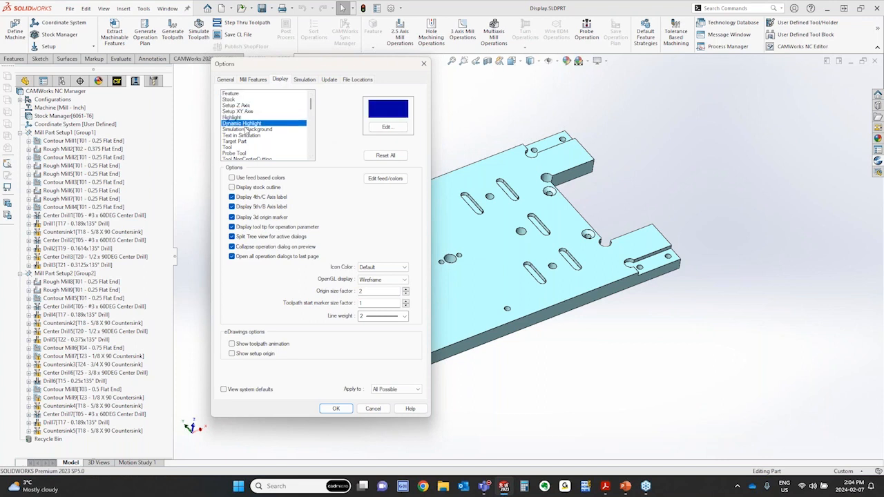
left_click(246, 129)
View the basic and custom color choices for the Tool display color without changing it
left_click(235, 147)
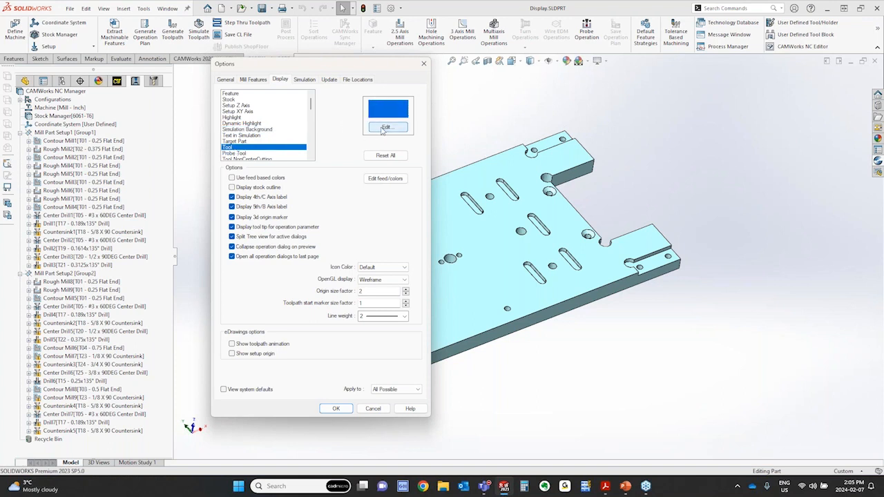
left_click(384, 129)
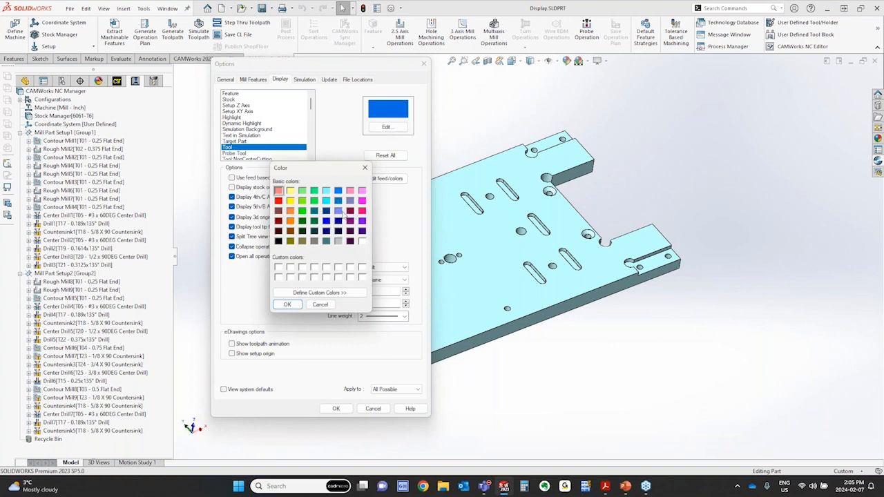
left_click(336, 294)
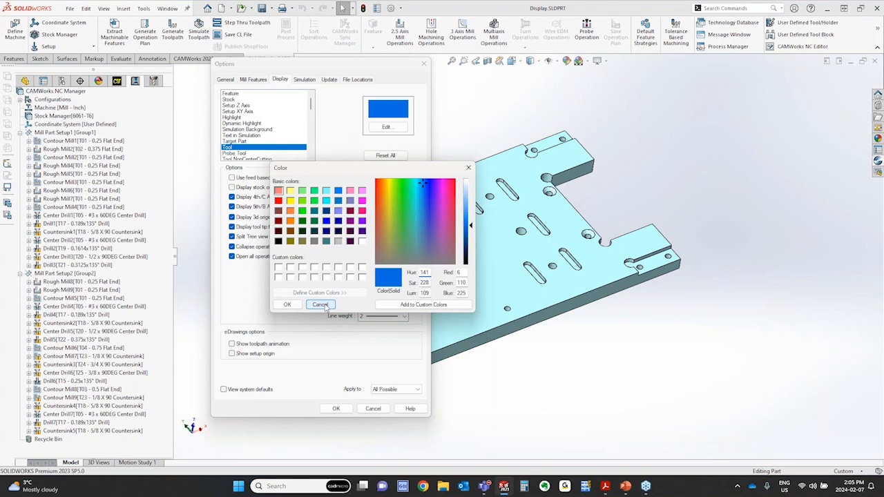
left_click(322, 305)
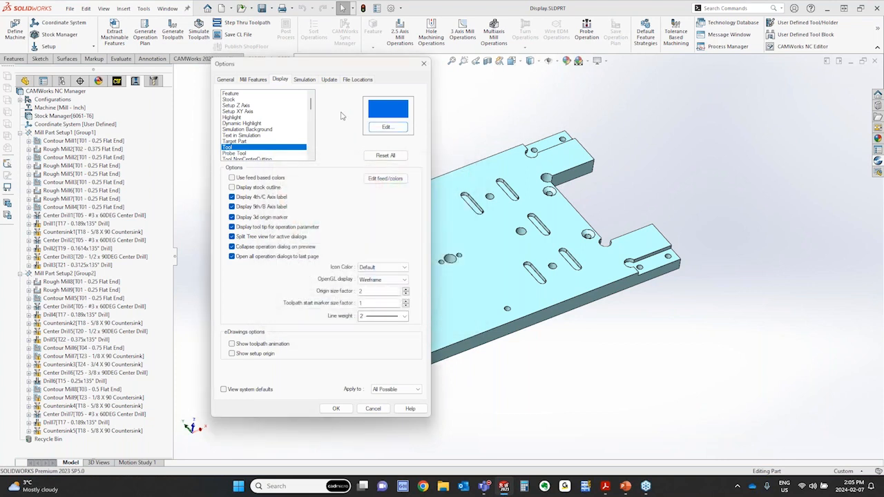
Review the Setup XY Axis, Highlight and Tool colors and leave the CAMWorks options without saving changes
left_click(249, 111)
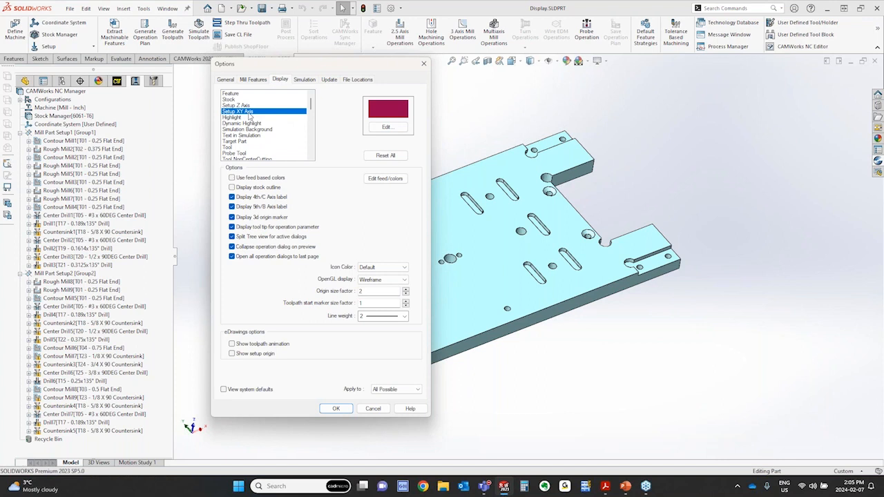
left_click(244, 118)
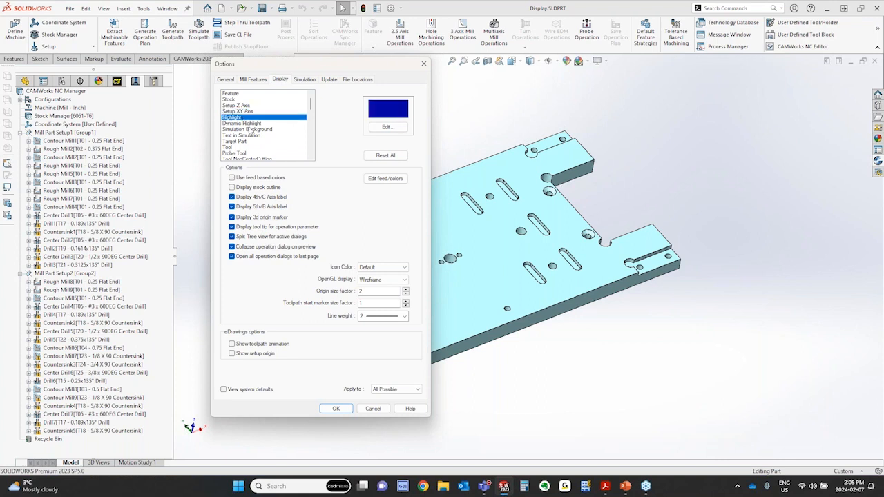
left_click(244, 147)
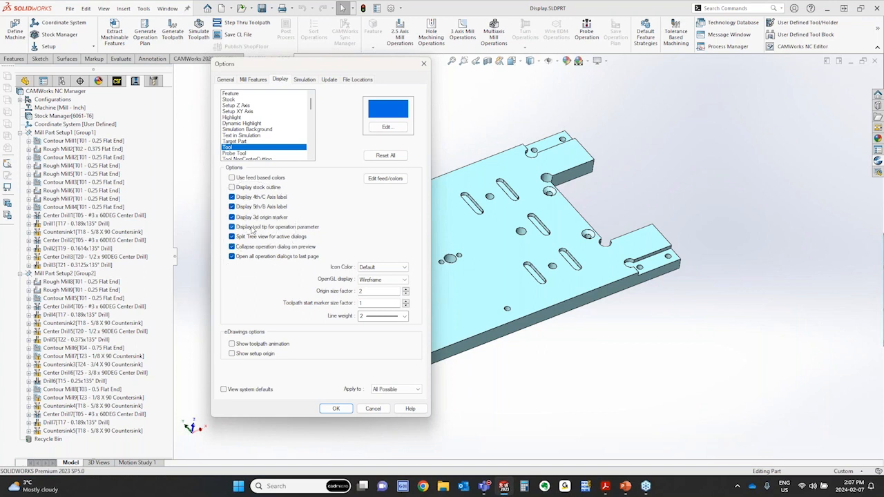
left_click(373, 408)
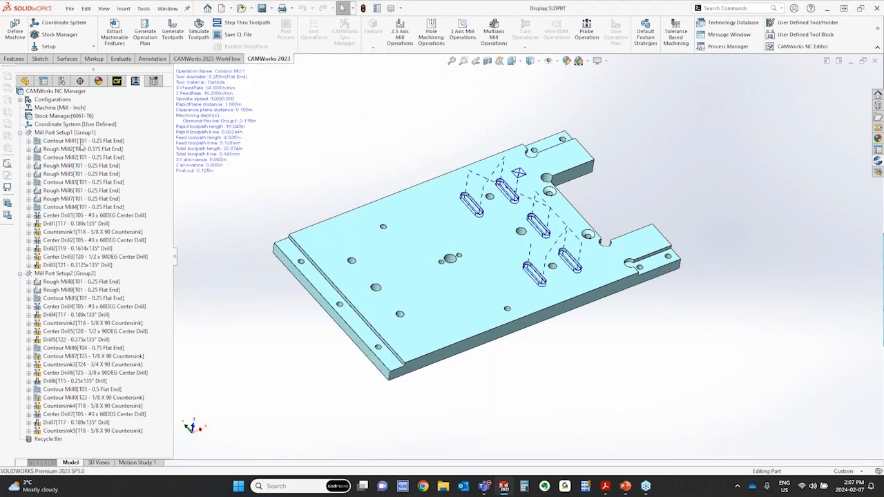
Inspect the Contour Mill1 toolpath and its Contour, NC and Feature Options parameters, closing the operation without changes
left_click(83, 141)
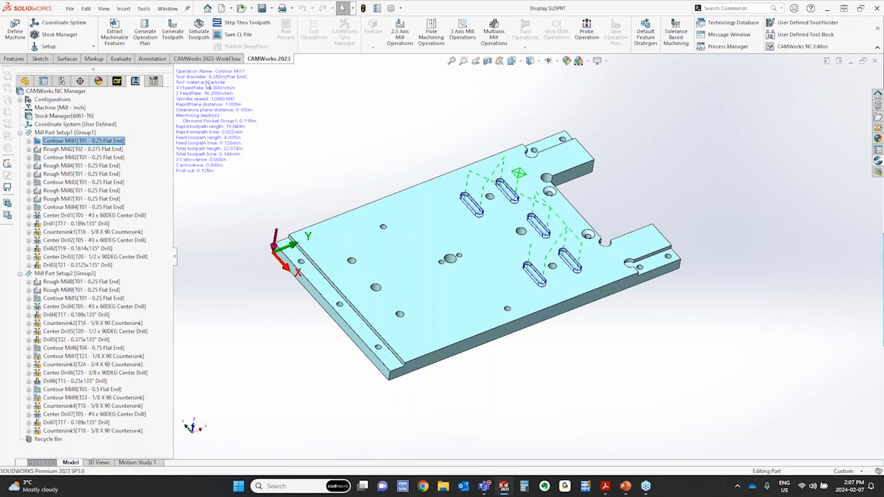
left_click(112, 143)
right_click(112, 143)
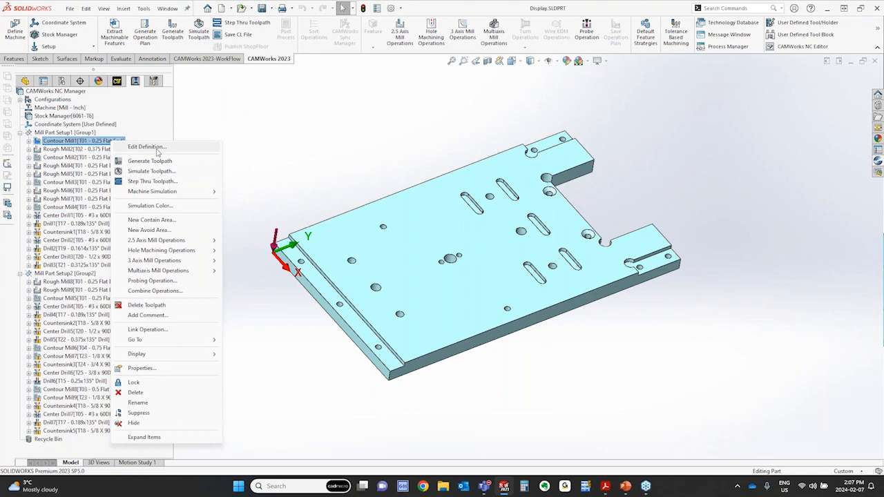
left_click(158, 148)
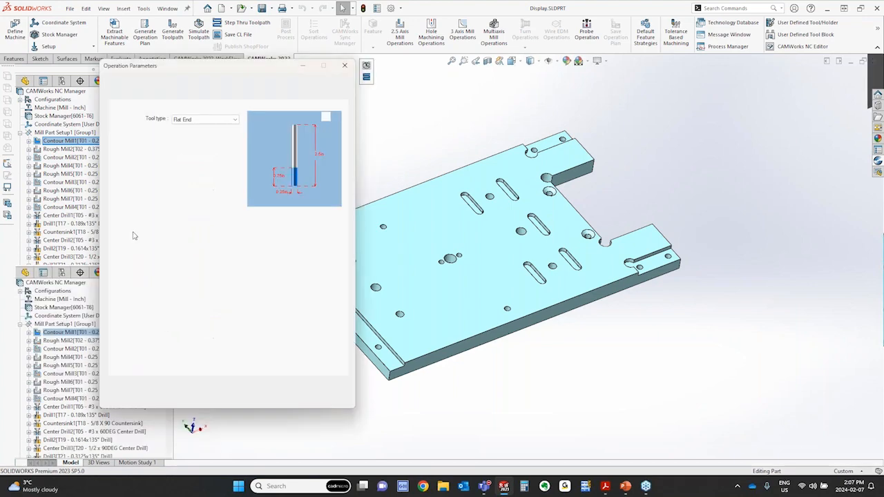
left_click(154, 82)
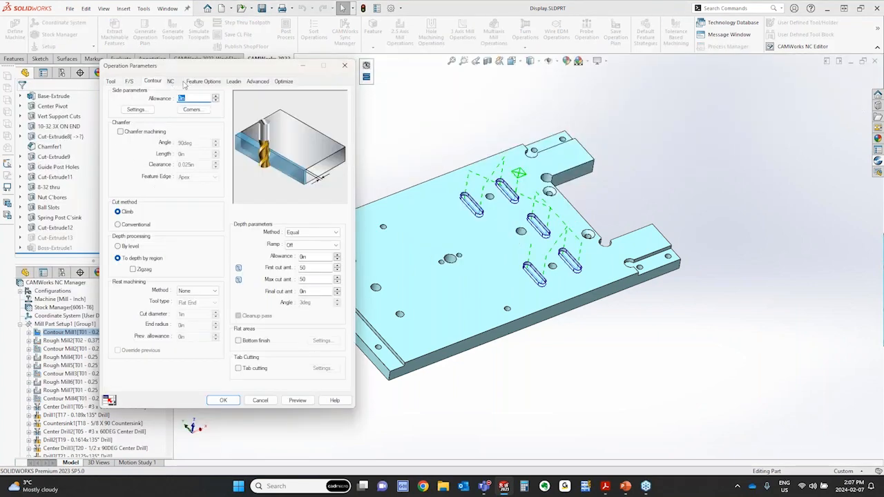
left_click(173, 82)
left_click(194, 83)
left_click(345, 66)
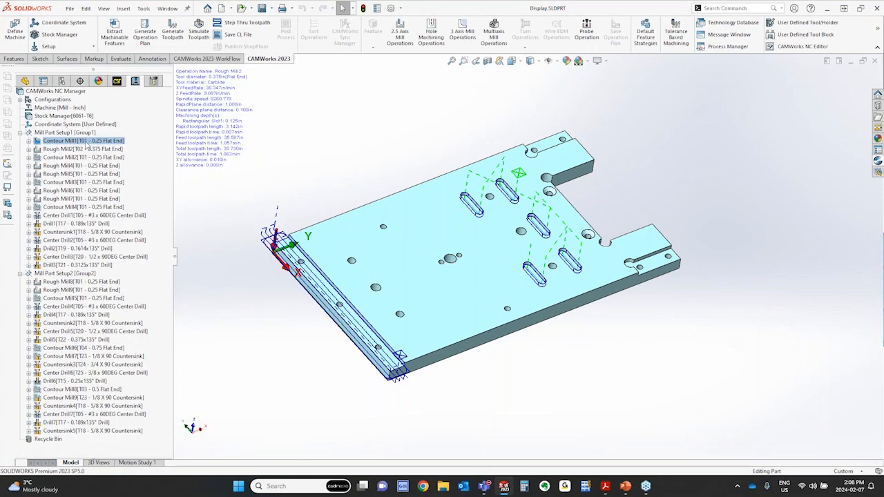
Open the Contour Mill1 definition, examine the split tree with machinable features above and operations below, and cancel the edit
left_click(85, 142)
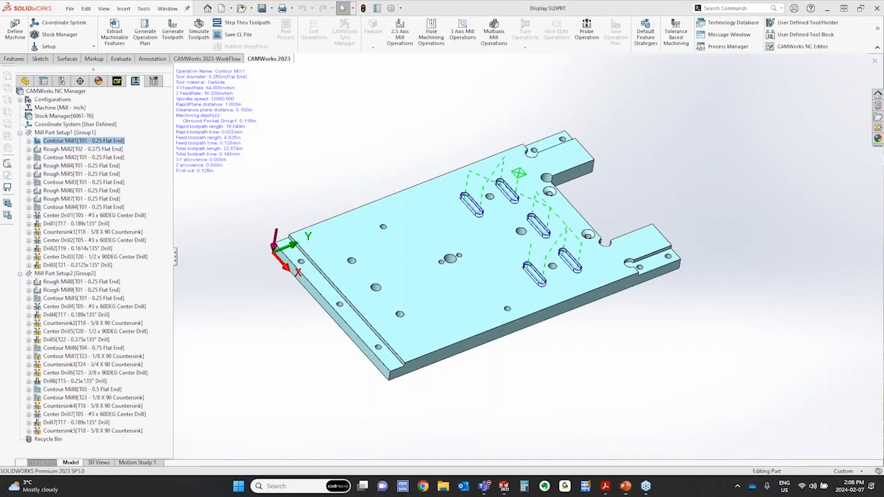
right_click(88, 143)
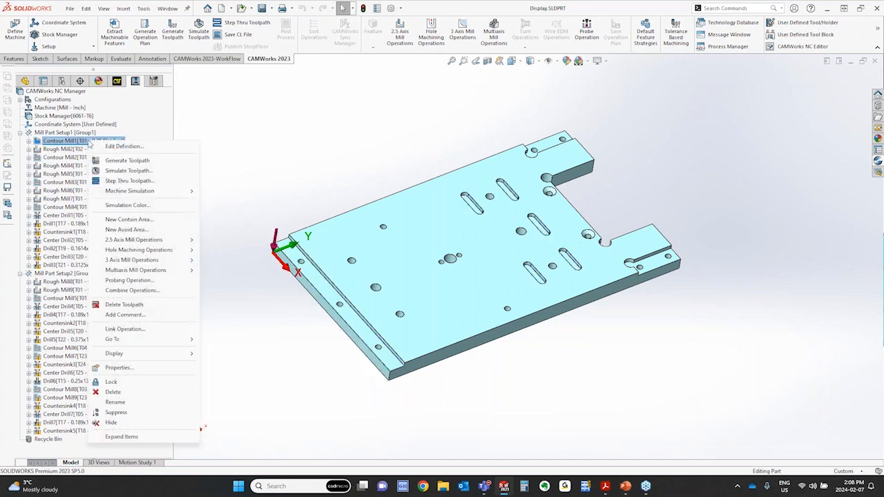
left_click(117, 147)
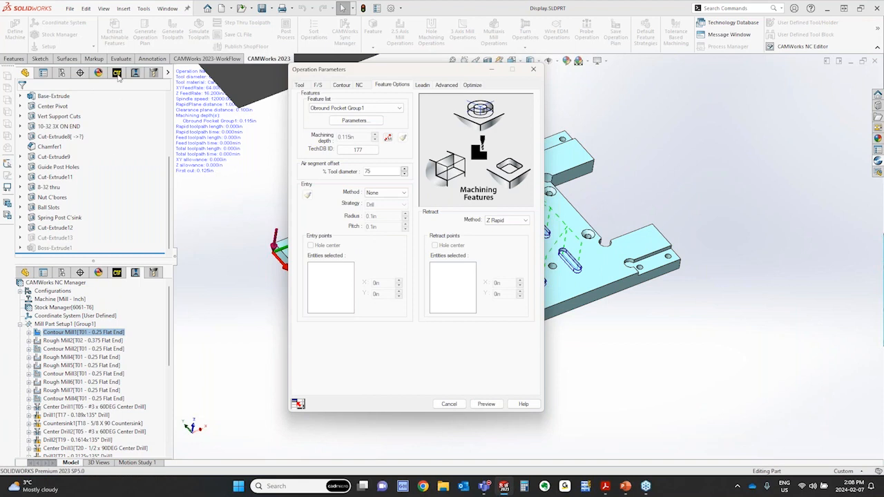
left_click(117, 73)
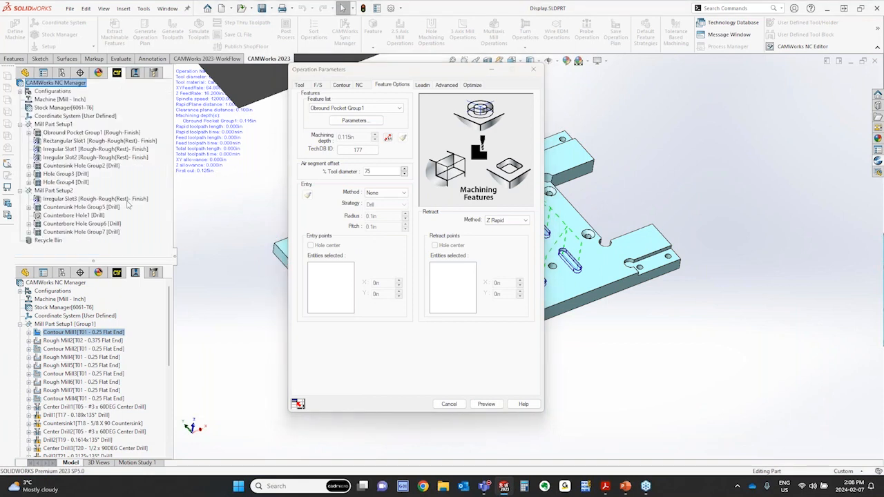
left_click(117, 76)
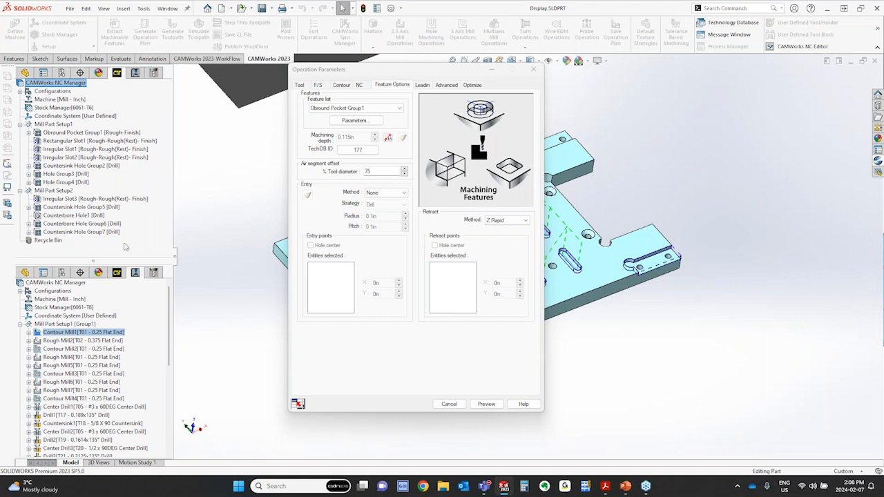
left_click(134, 275)
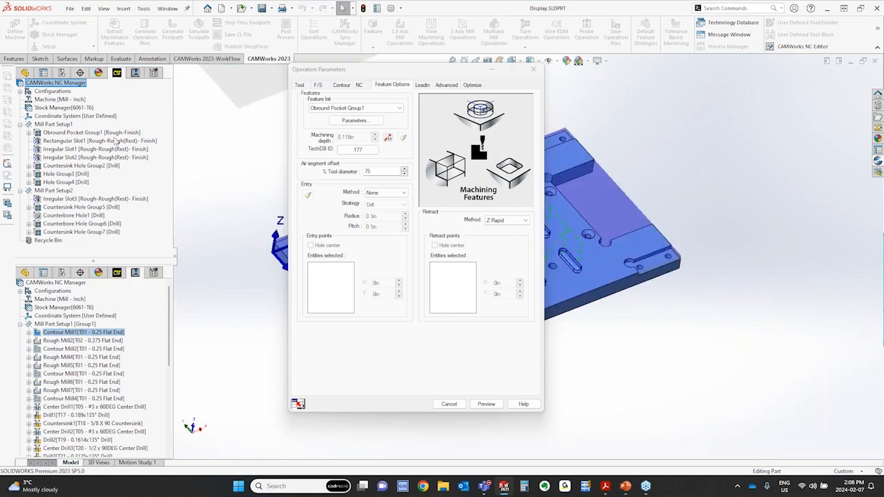
left_click_drag(420, 74, 311, 74)
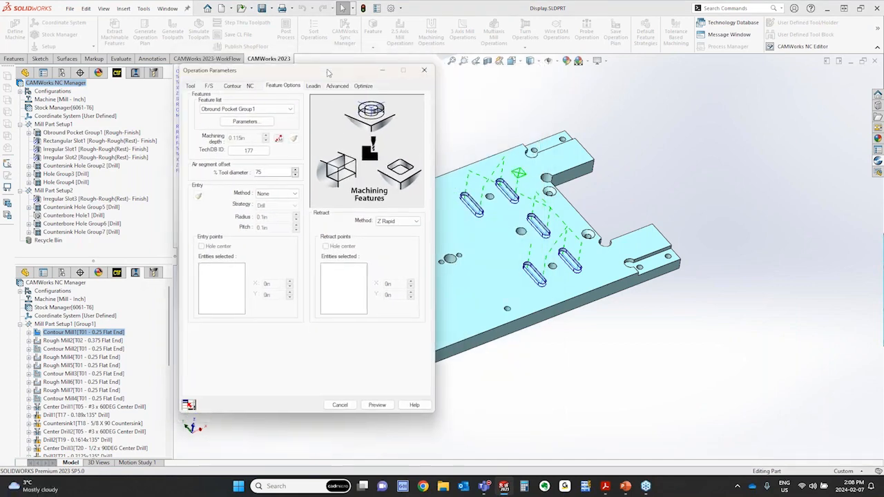
left_click(341, 405)
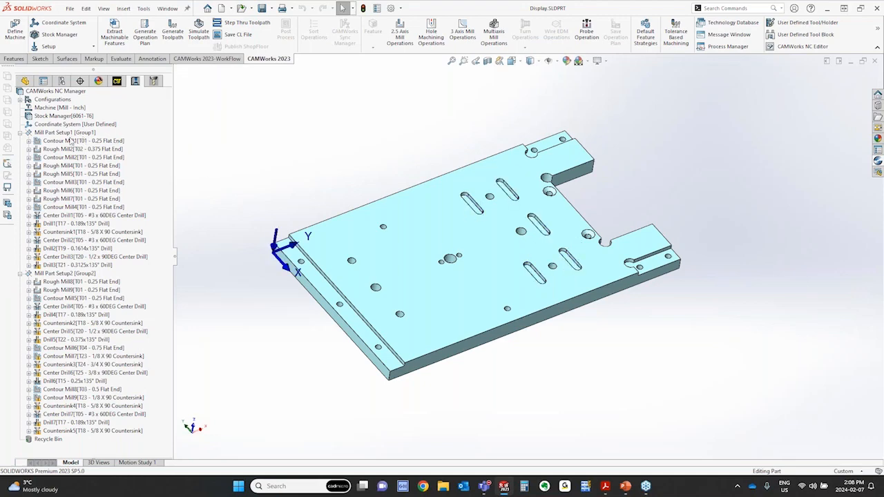
Preview the Contour Mill1 toolpath from its operation parameters with the dialog collapsed, restore the dialog and close it
right_click(67, 142)
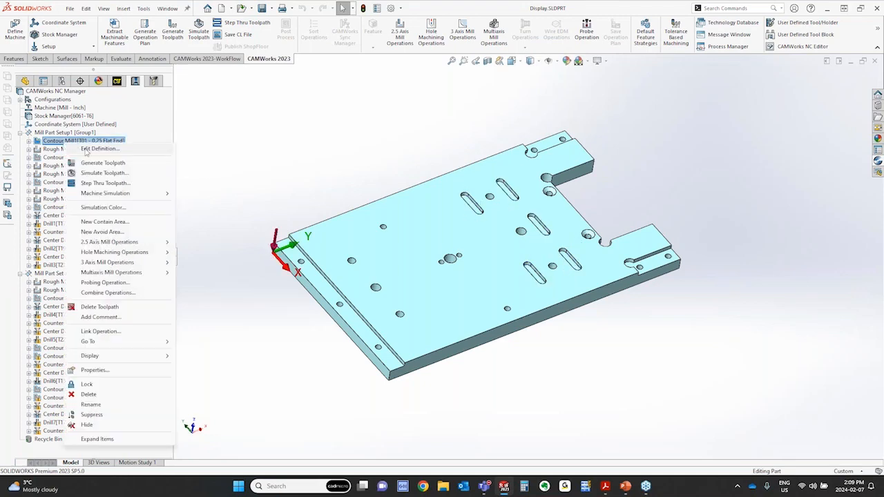
left_click(96, 148)
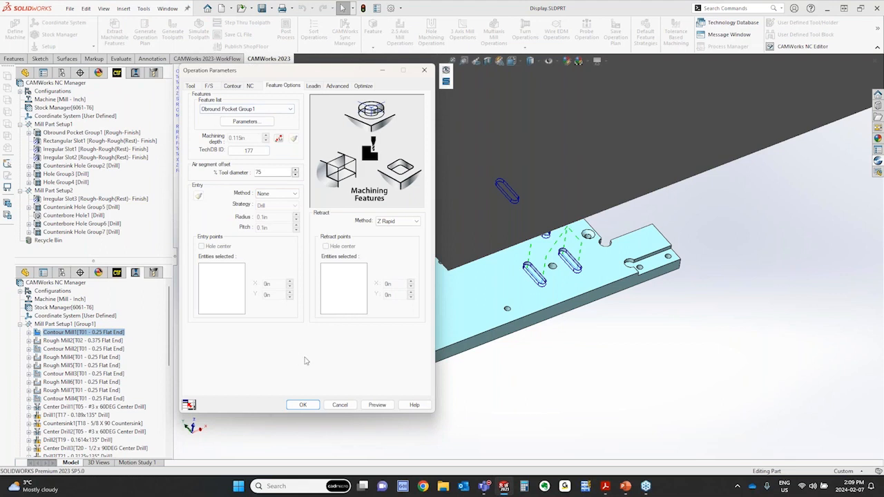
left_click(378, 406)
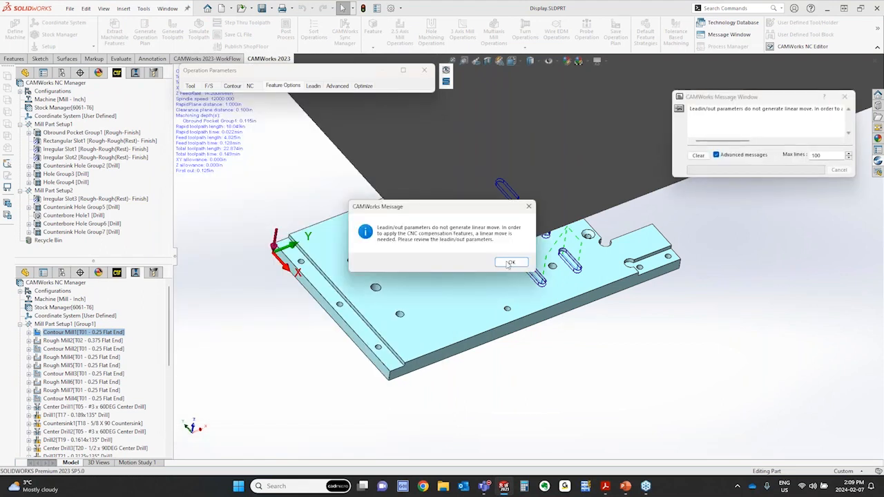
left_click(511, 263)
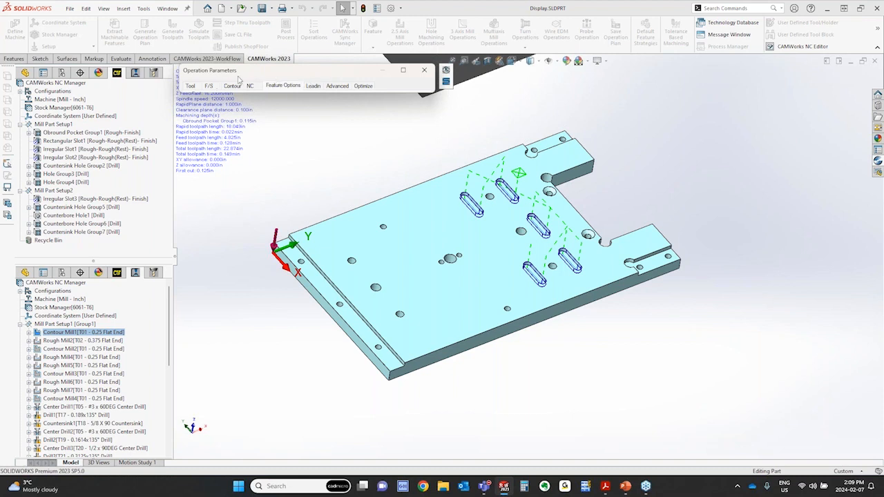
left_click(403, 72)
left_click(424, 70)
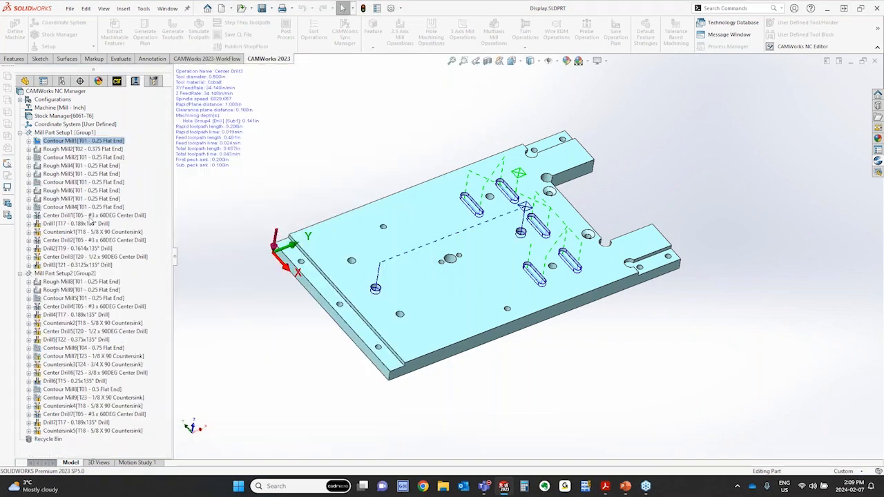
Preview the Rough Mill7 toolpath from its Roughing parameters, restore and close the dialog, and open the Rough Mill6 definition
right_click(76, 199)
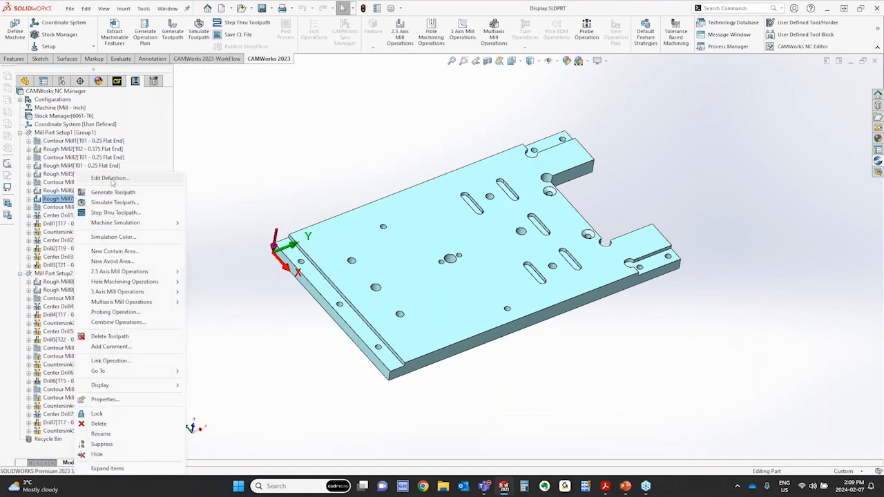
left_click(110, 179)
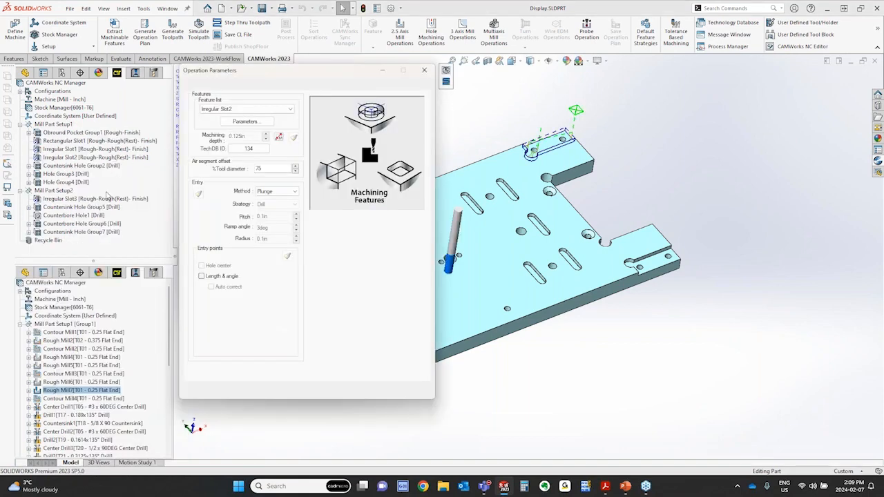
left_click(233, 86)
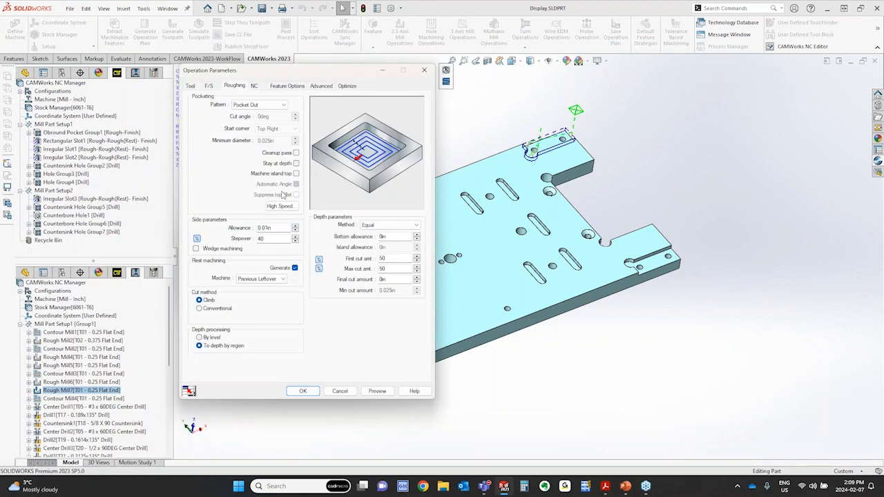
left_click(377, 391)
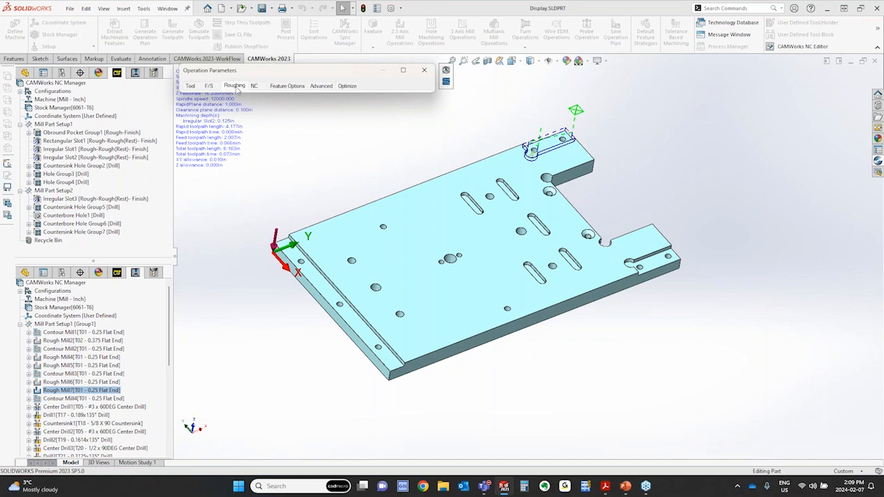
left_click(426, 73)
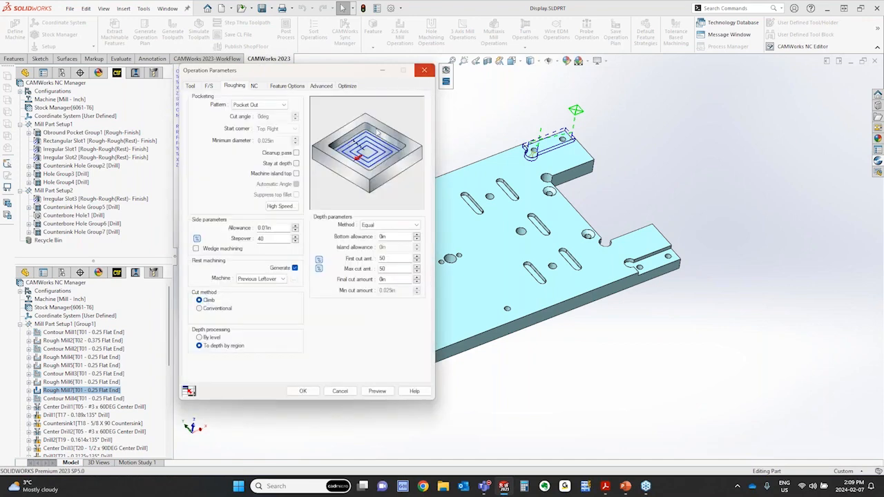
left_click(302, 391)
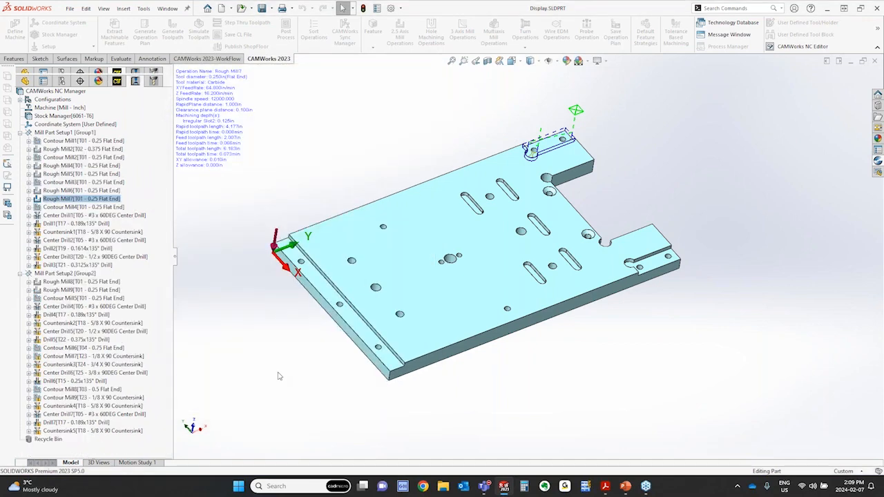
right_click(58, 192)
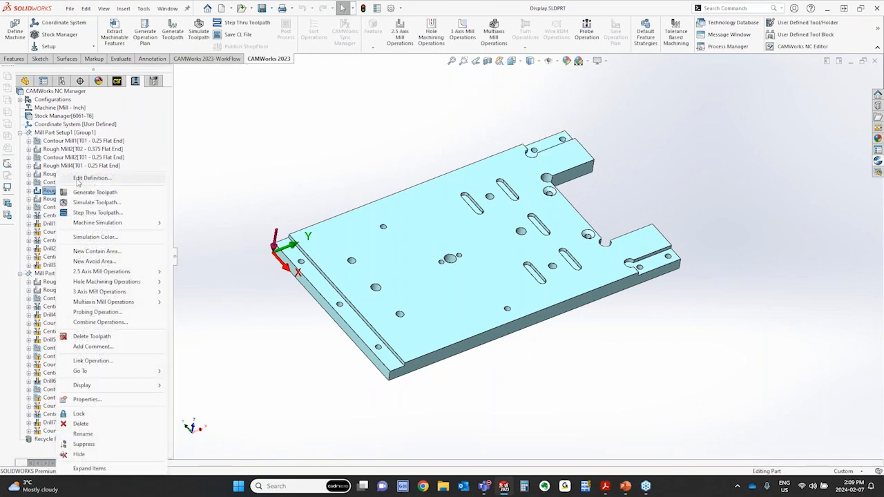
left_click(90, 178)
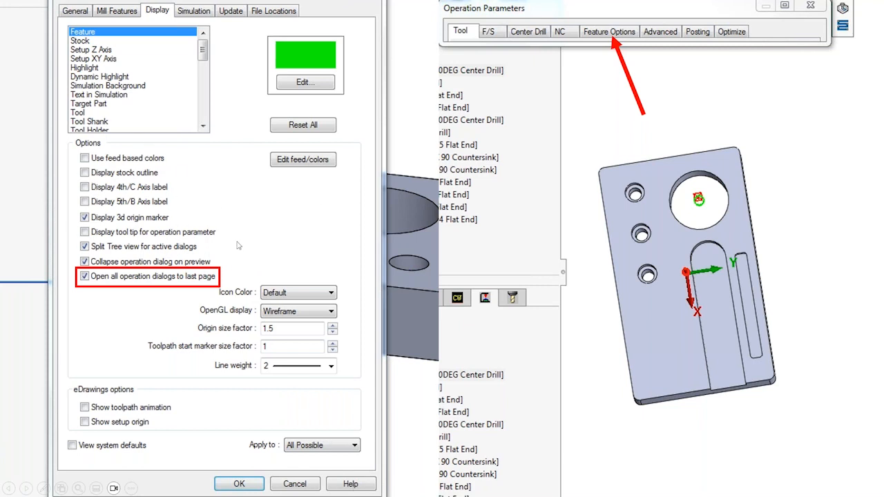
left_click(352, 486)
key("ctrl")
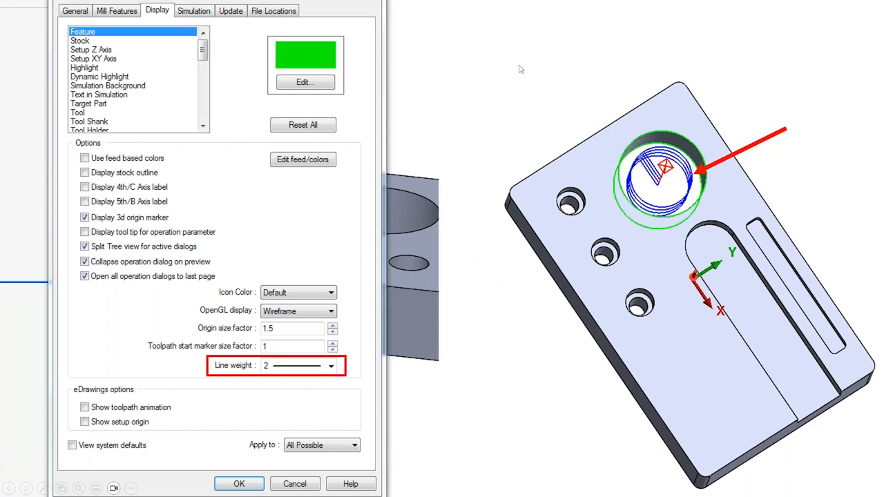
left_click(506, 146)
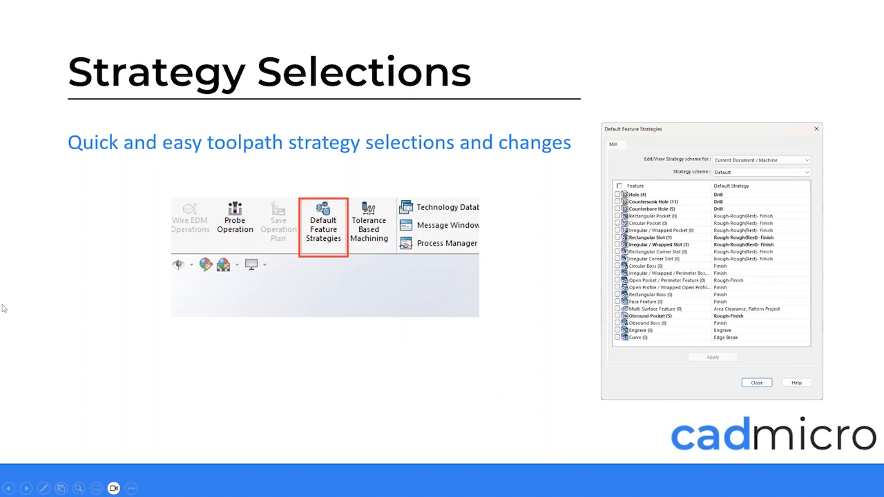
Switch back to SOLIDWORKS and set the machining strategy of the Obround Pocket Group1 feature to Rough
key("alt+Tab")
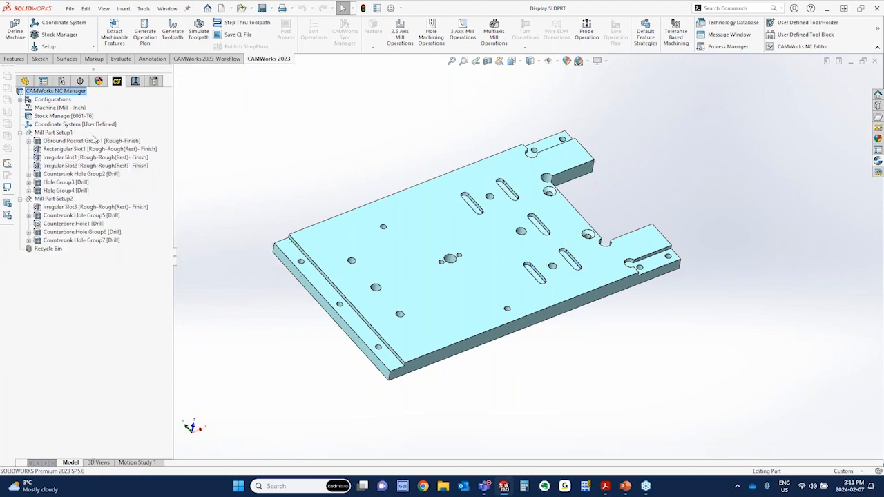
left_click(94, 140)
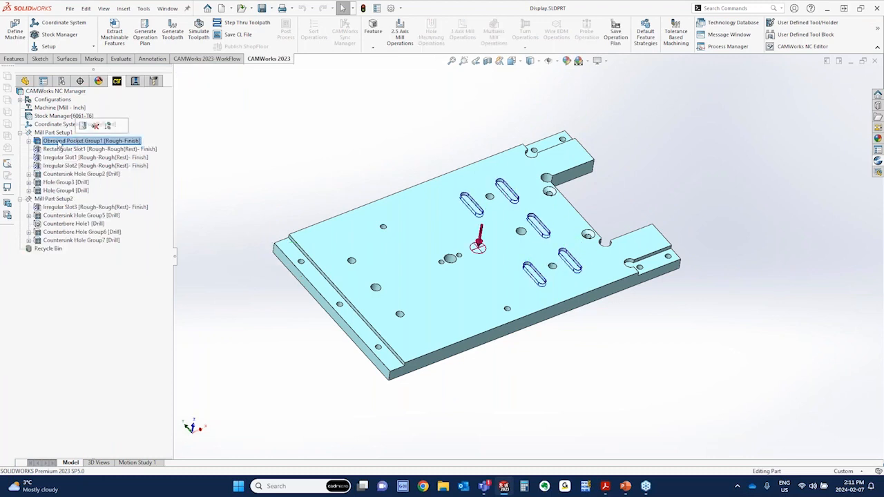
right_click(113, 143)
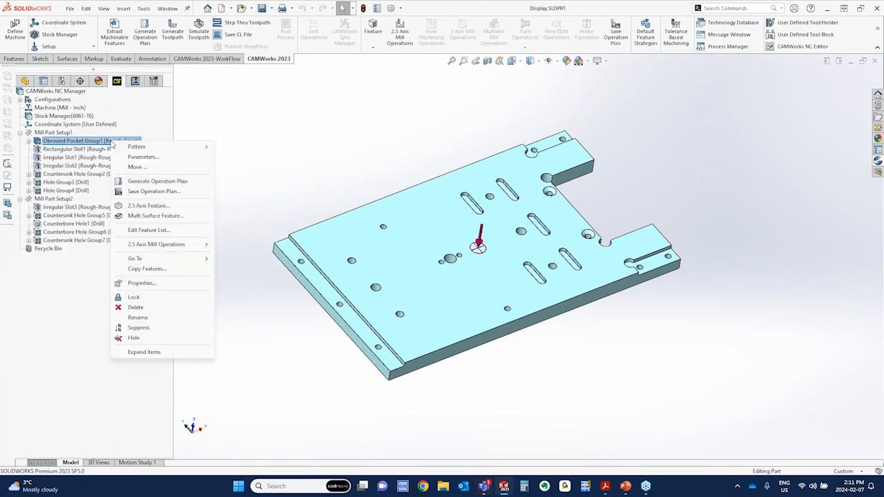
left_click(142, 158)
left_click(164, 202)
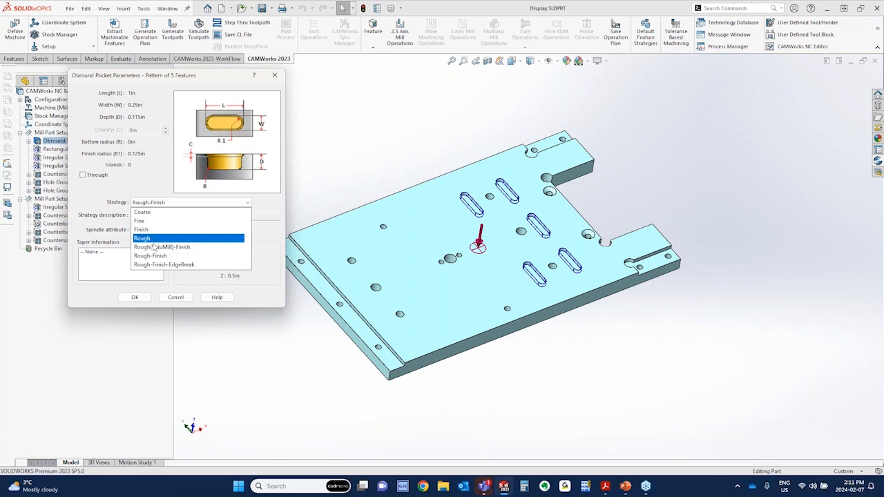
left_click(154, 242)
left_click(136, 297)
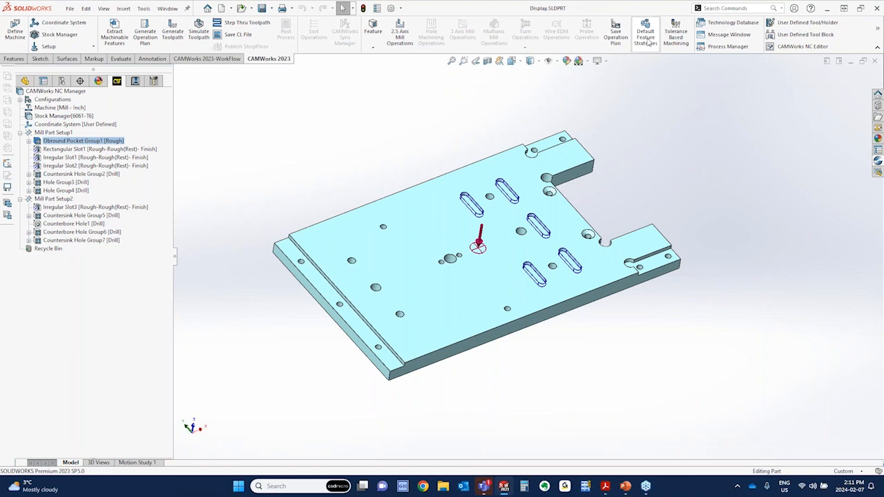
Open the Default Feature Strategies and apply Rough-Finish to the Irregular / Wrapped Slot features of the current document
left_click(143, 8)
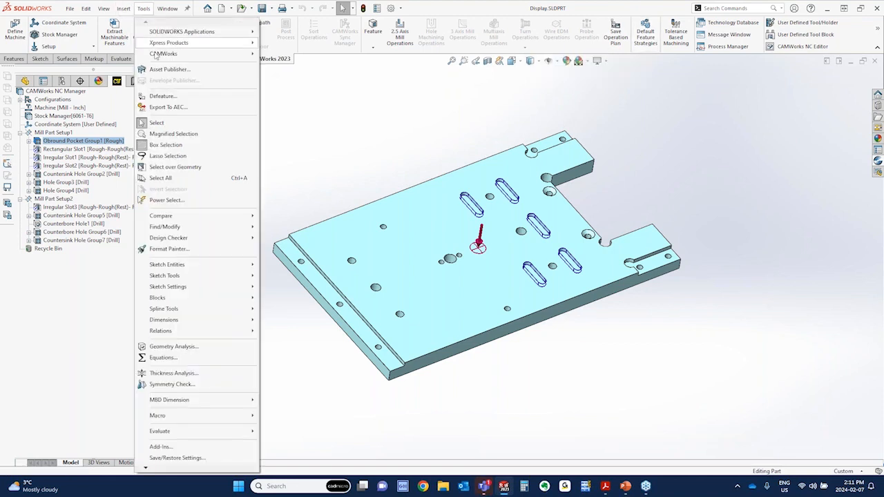
mouse_move(156, 55)
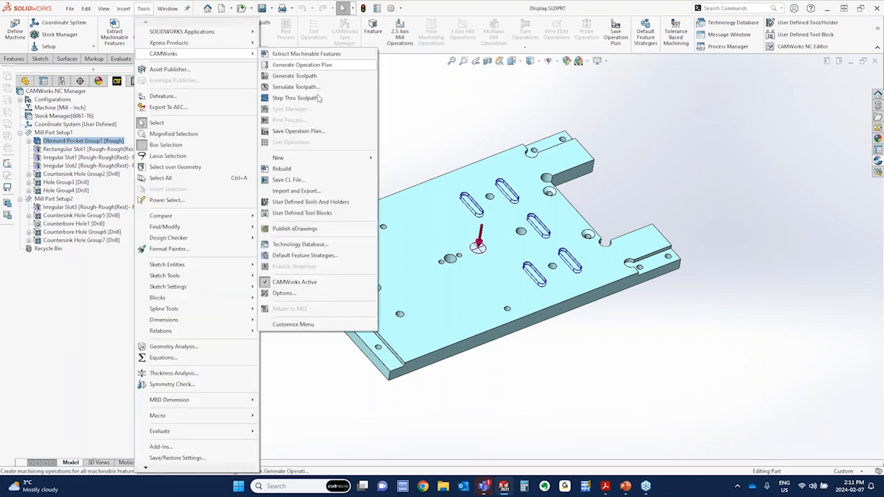
left_click(307, 255)
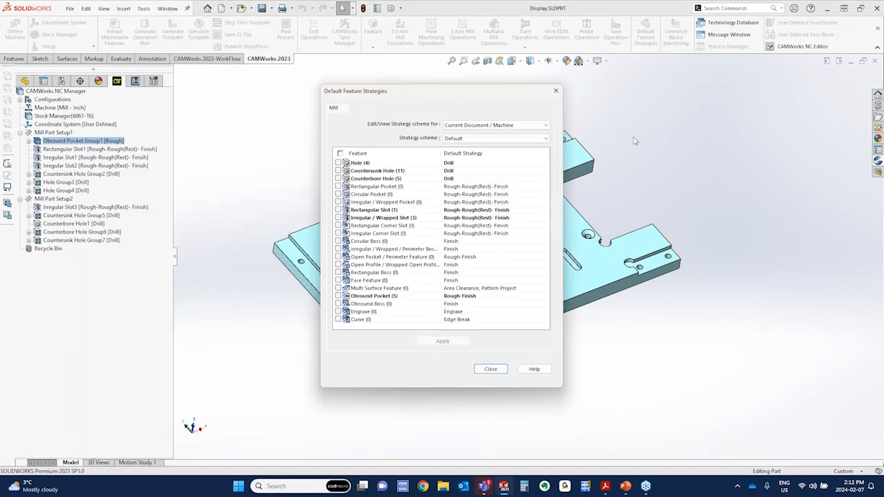
left_click_drag(461, 91, 346, 74)
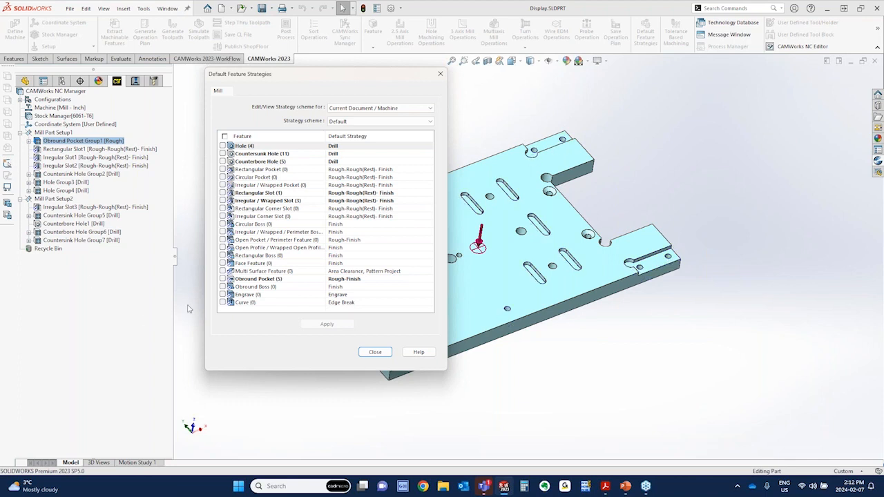
mouse_move(288, 158)
left_click(258, 201)
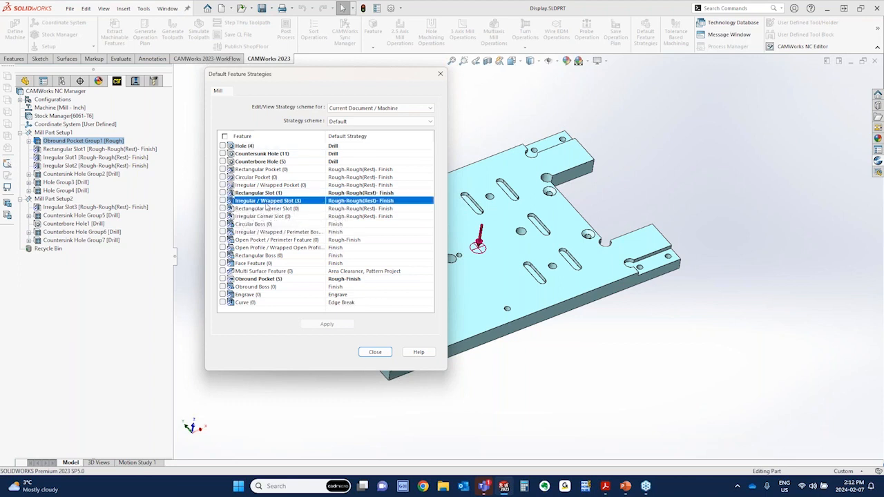
left_click(383, 202)
left_click(384, 201)
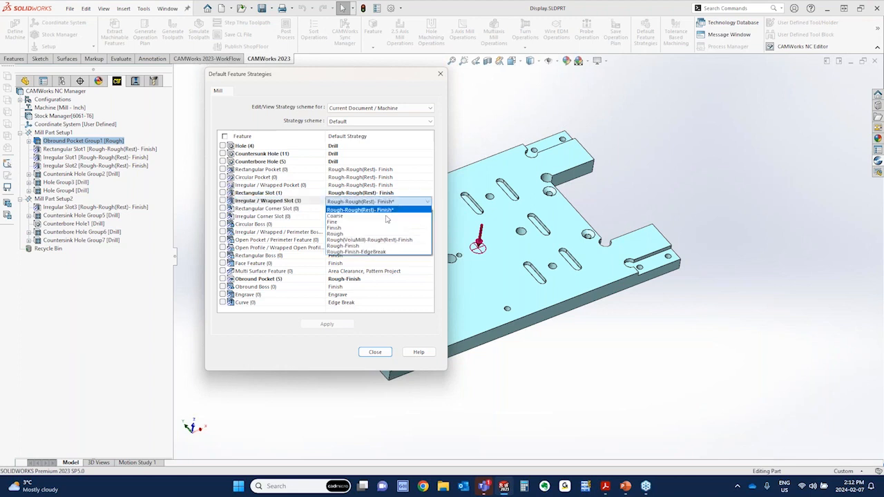
left_click(379, 246)
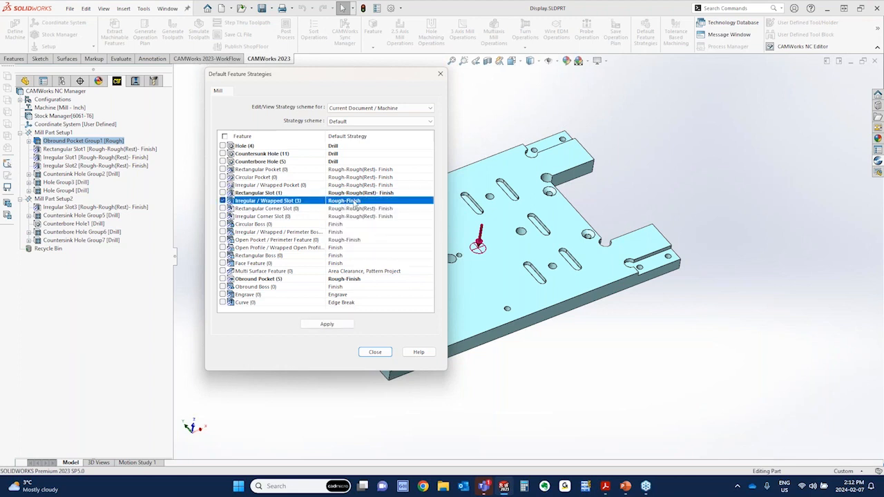
left_click(327, 324)
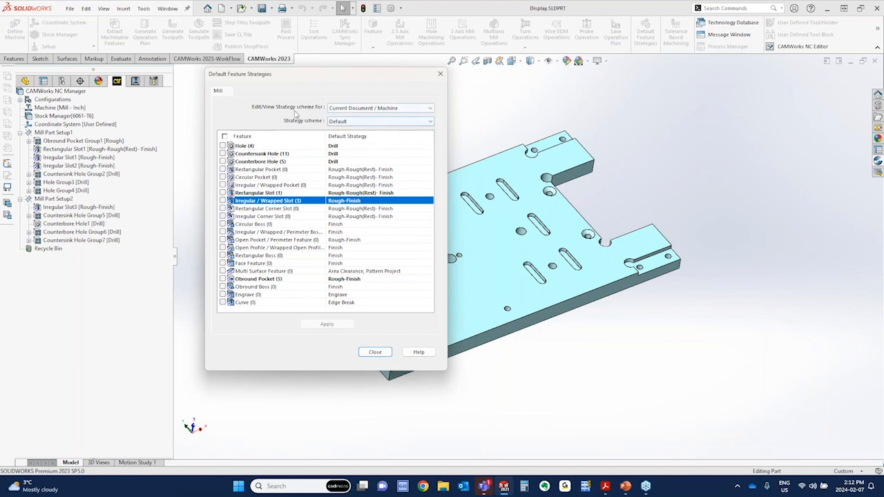
Check which documents or machines the strategy scheme can be viewed for and close the Default Feature Strategies
left_click(391, 109)
left_click(391, 109)
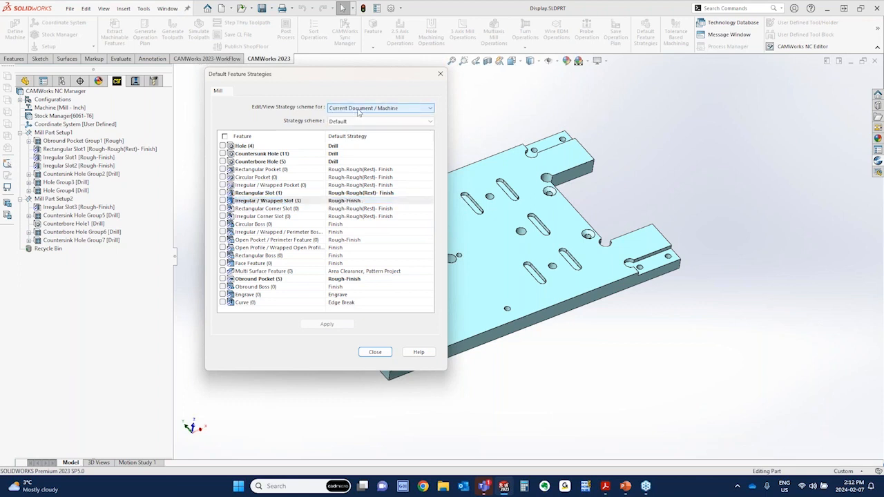
left_click(375, 352)
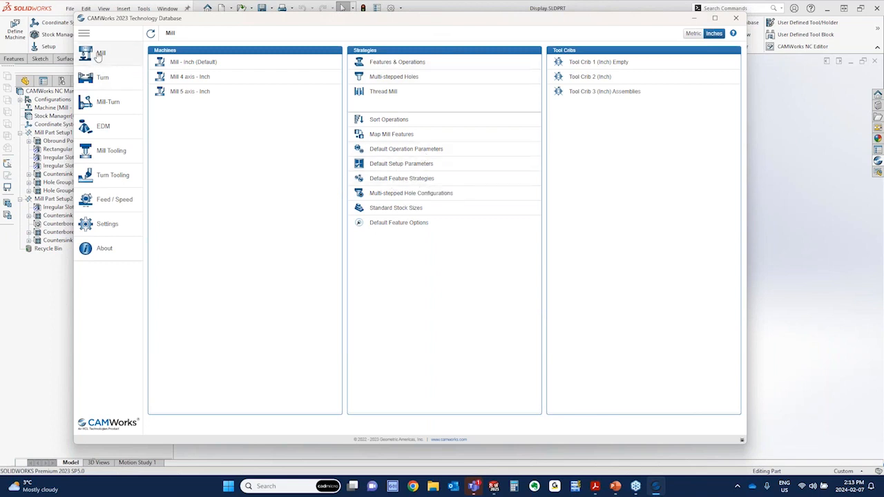
Copy the Default scheme in the Technology Database's mill Default Feature Strategies and name the copy Mill 3 Axis
left_click(398, 182)
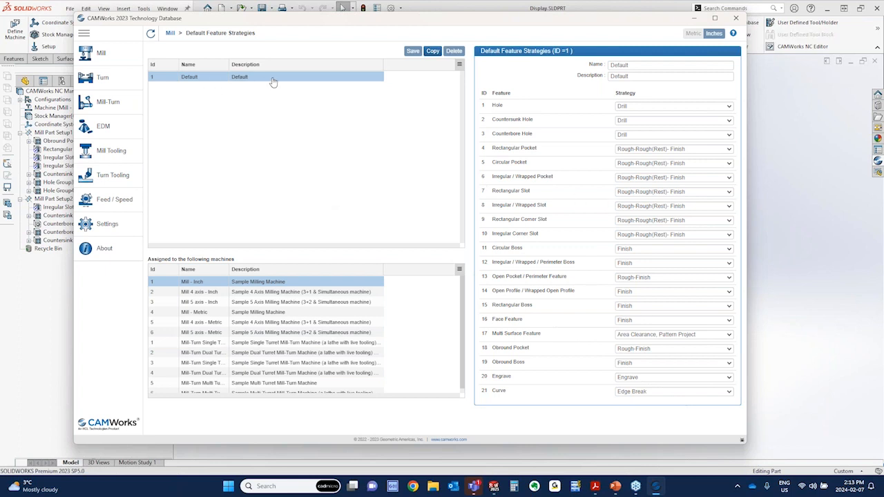
left_click(432, 52)
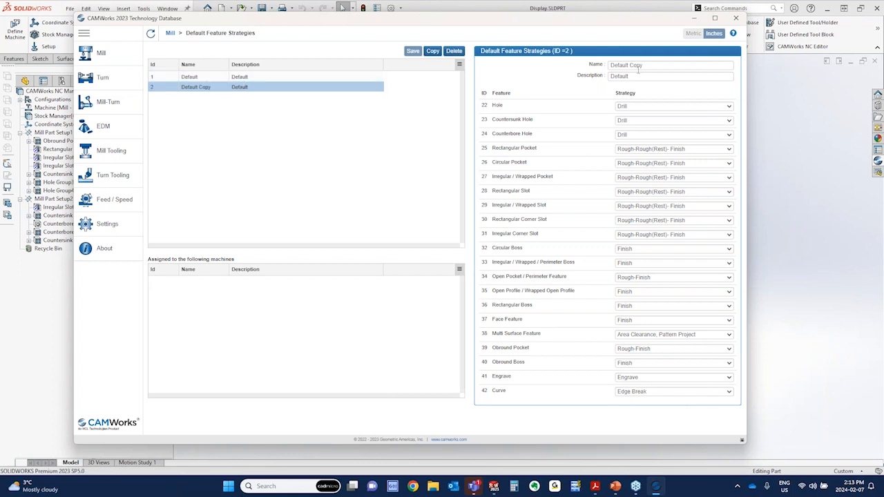
key("ctrl+a")
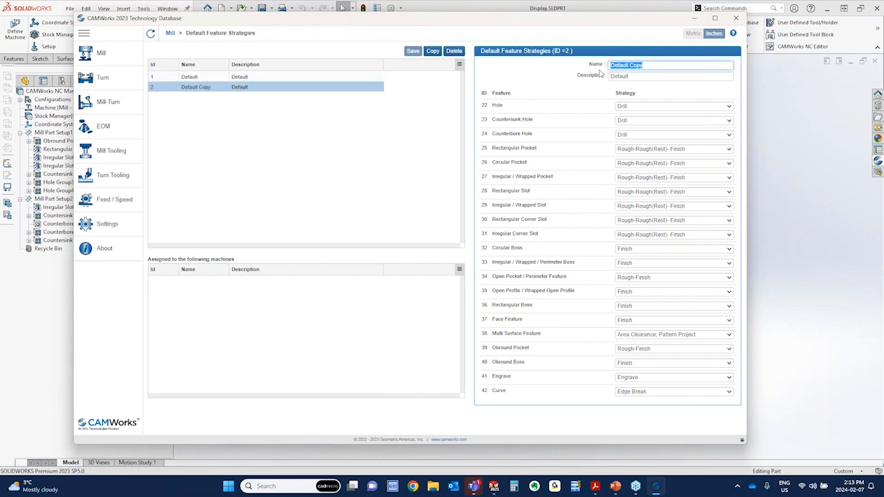
type("Mill 3 Axis")
Set the Rectangular Pocket, Circular Pocket and Irregular / Wrapped Pocket strategies of the copied scheme to Rough-Finish
left_click(687, 149)
left_click(666, 200)
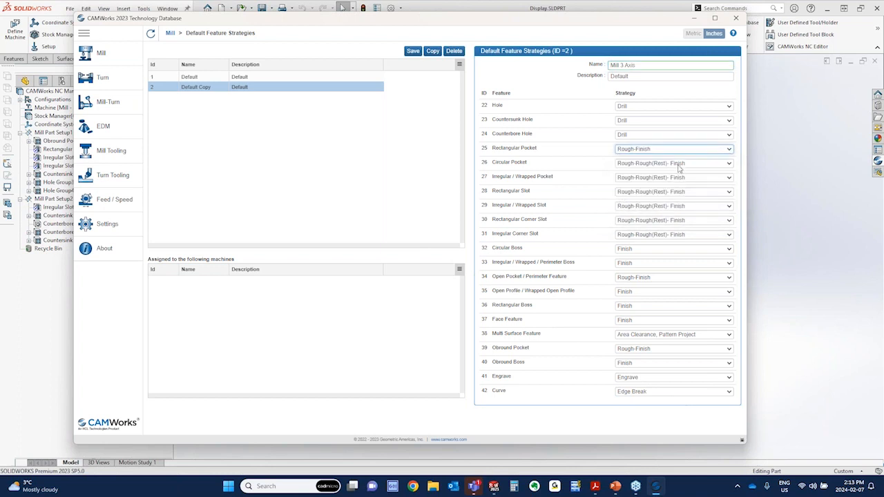
left_click(679, 165)
left_click(676, 214)
left_click(682, 179)
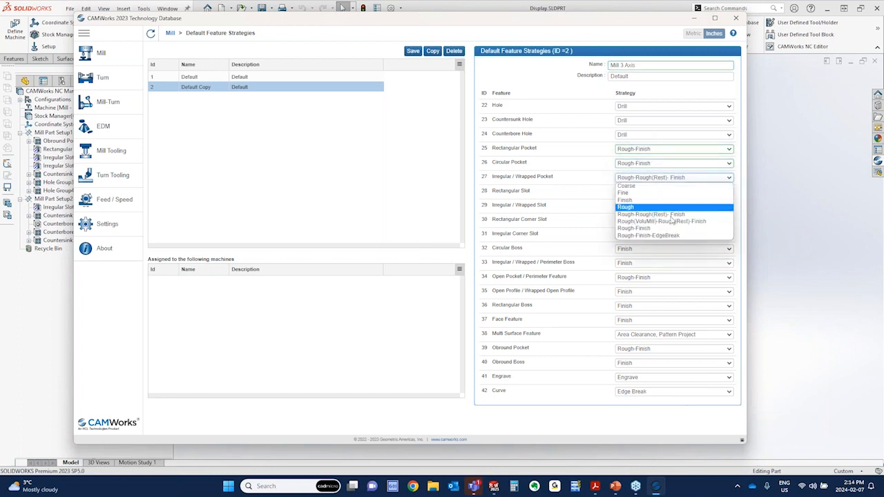
left_click(674, 228)
Set the Rectangular Slot, Irregular / Wrapped Slot, Rectangular Corner Slot and Irregular Corner Slot strategies to Rough-Finish
left_click(685, 193)
left_click(673, 242)
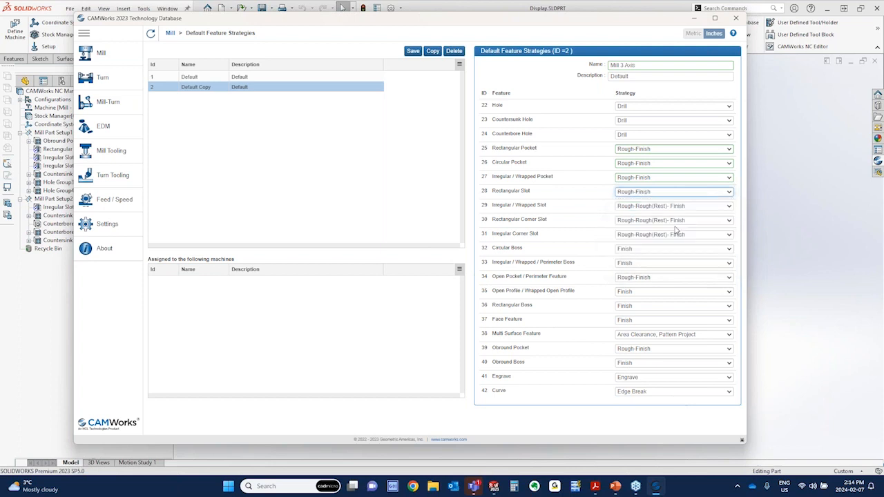
left_click(681, 207)
left_click(668, 257)
left_click(678, 221)
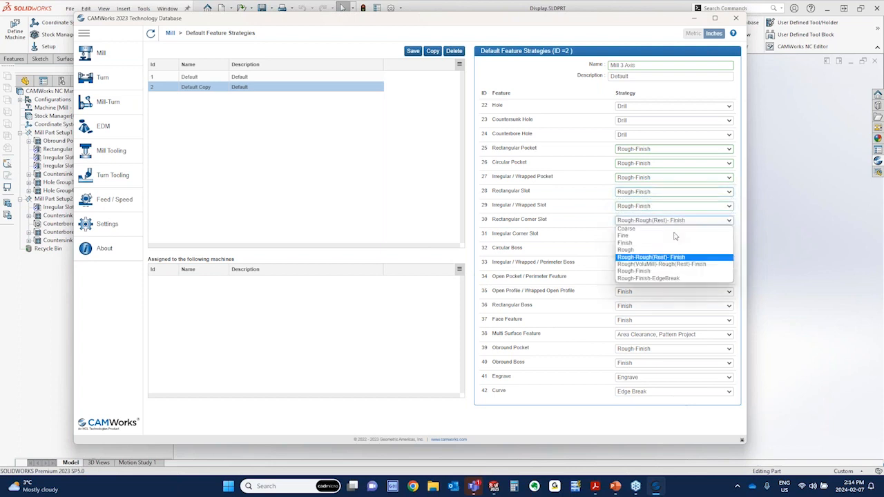
left_click(662, 270)
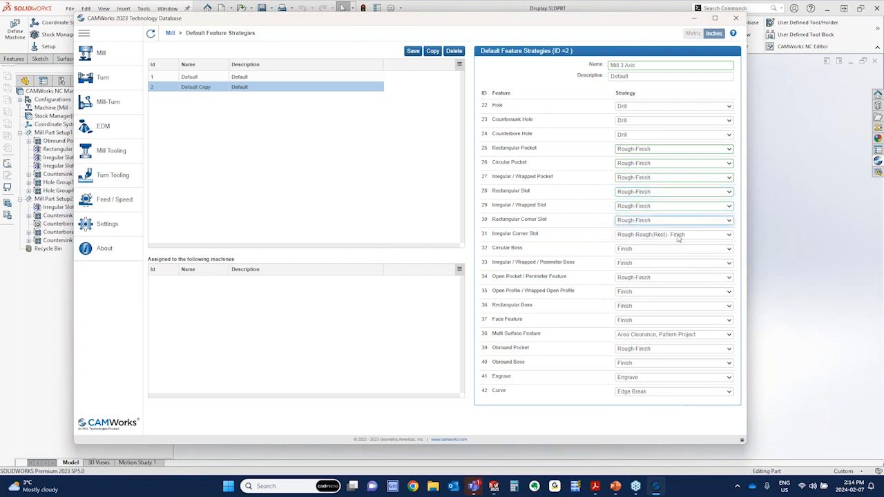
left_click(678, 238)
left_click(721, 288)
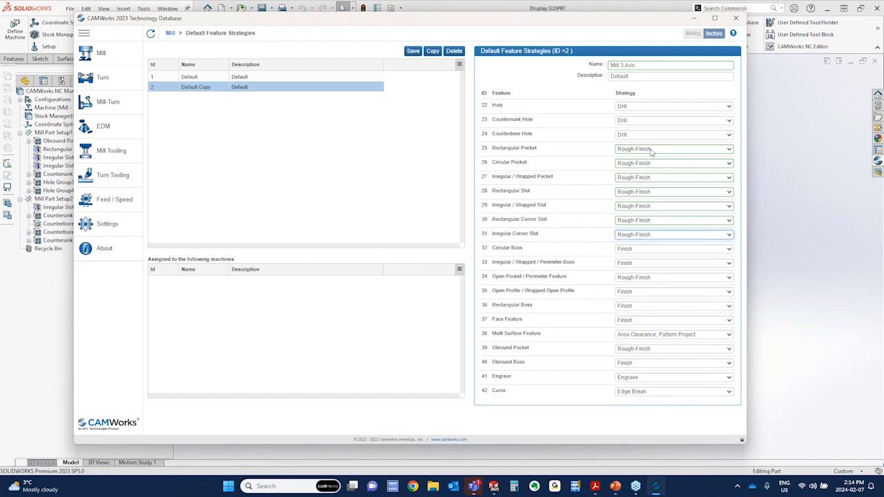
Save the Mill 3 Axis scheme and compare its feature strategies and machine assignments with those of the Default scheme
left_click(413, 52)
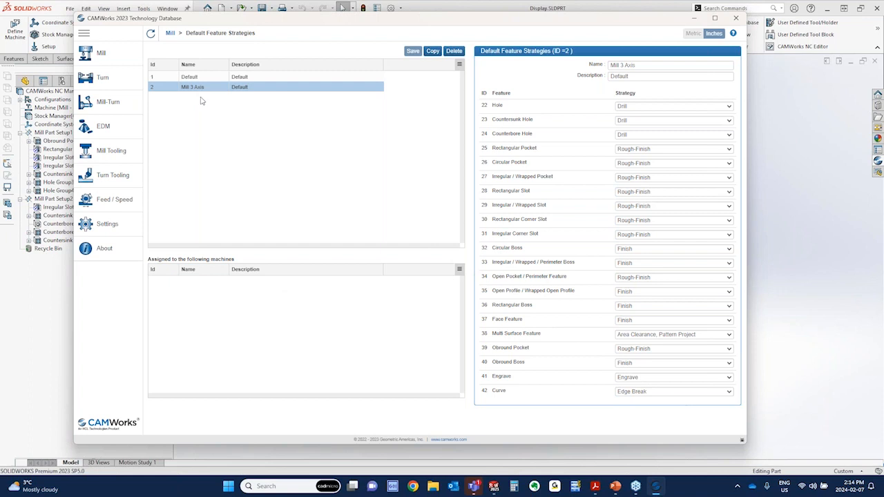
left_click(193, 78)
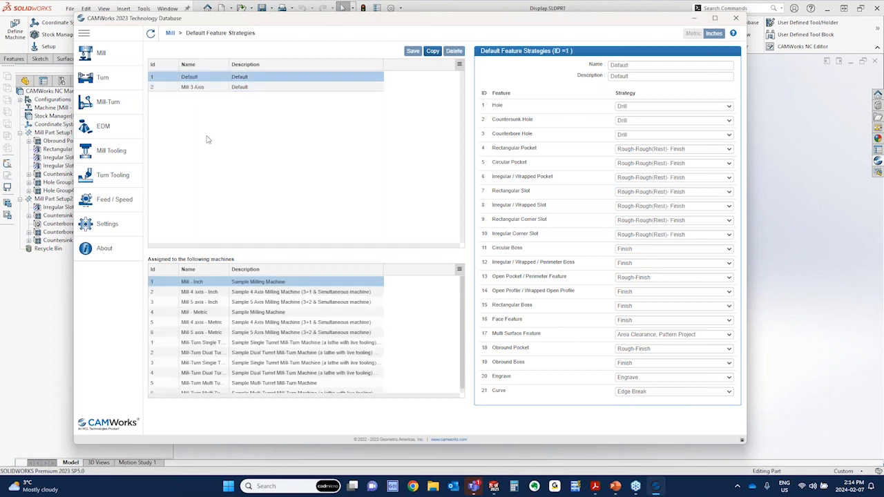
left_click(197, 92)
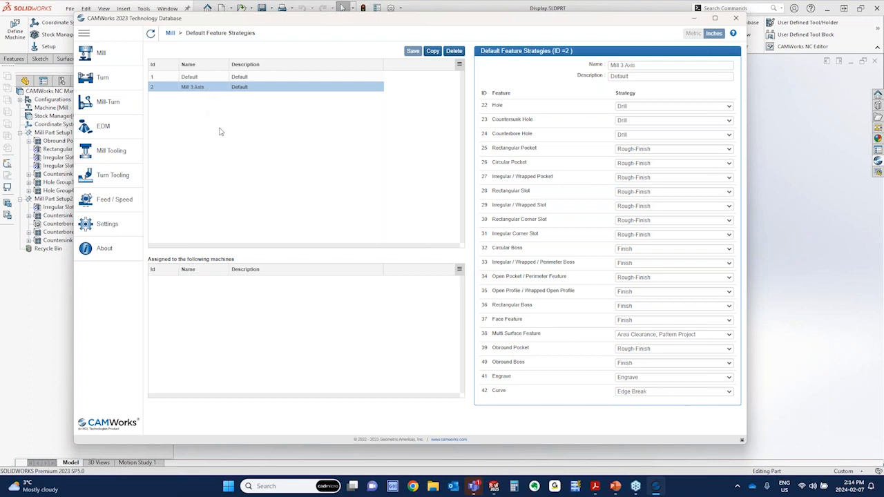
Set the Mill - Inch machine's Default Feature Strategies to Mill 3 Axis and save the machine
left_click(104, 54)
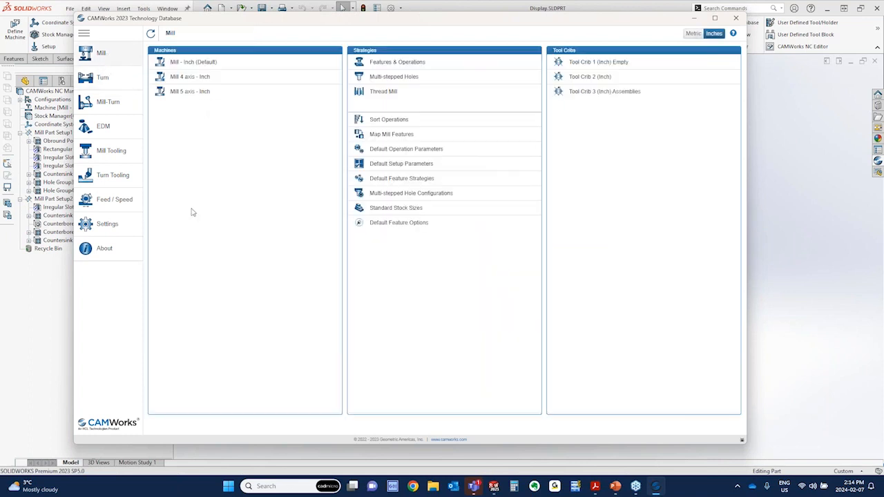
left_click(197, 63)
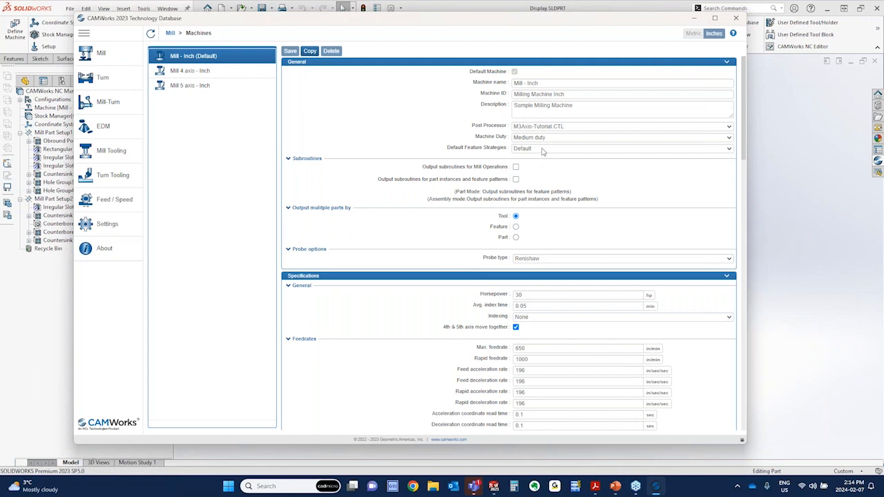
key("ctrl")
key("ctrl")
left_click(561, 149)
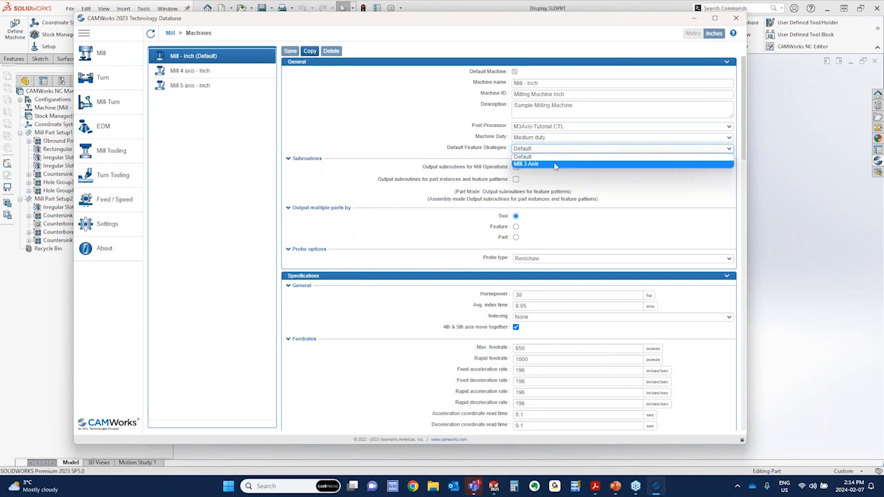
left_click(554, 164)
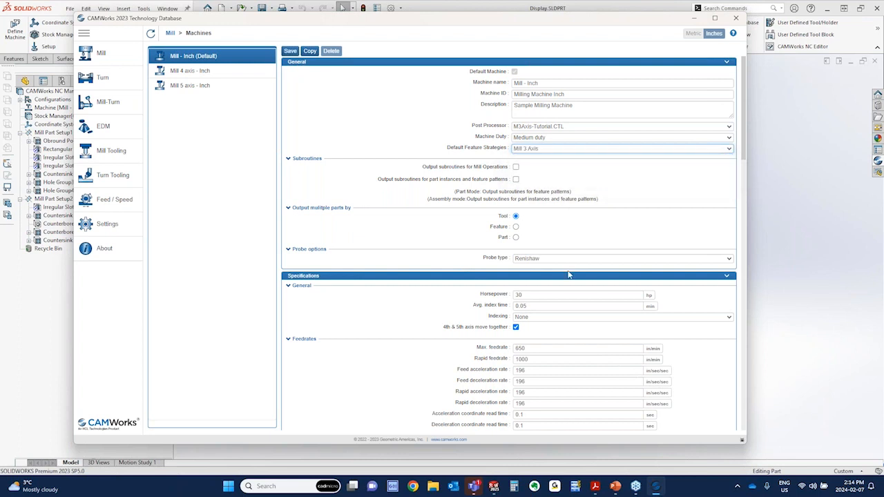
left_click(293, 54)
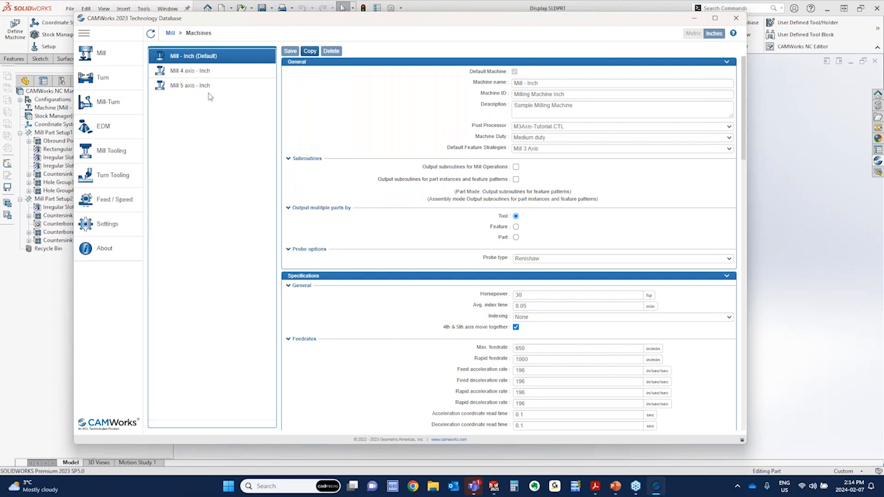
Check which machines the Mill 3 Axis scheme is assigned to in the Default Feature Strategies and close the Technology Database
left_click(104, 54)
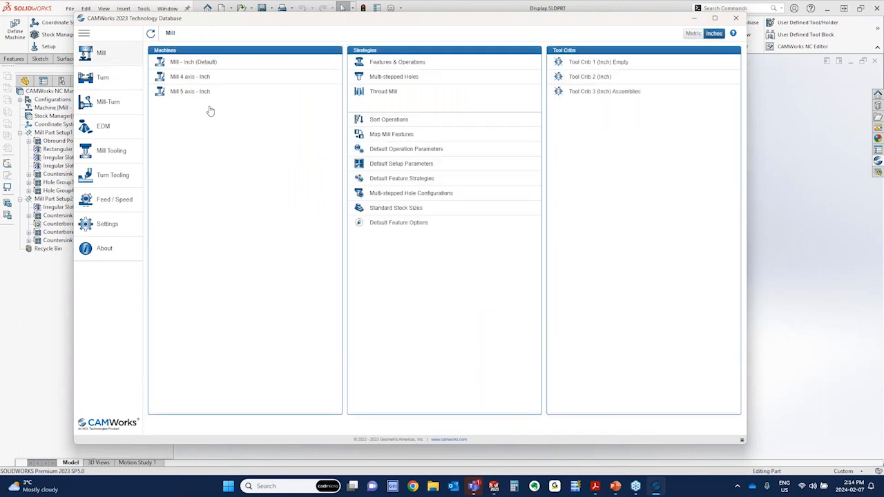
left_click(402, 178)
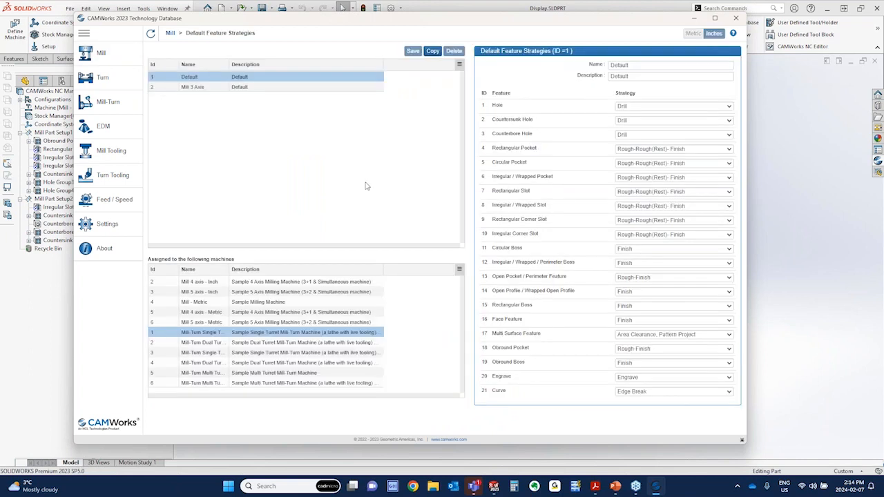
left_click(197, 88)
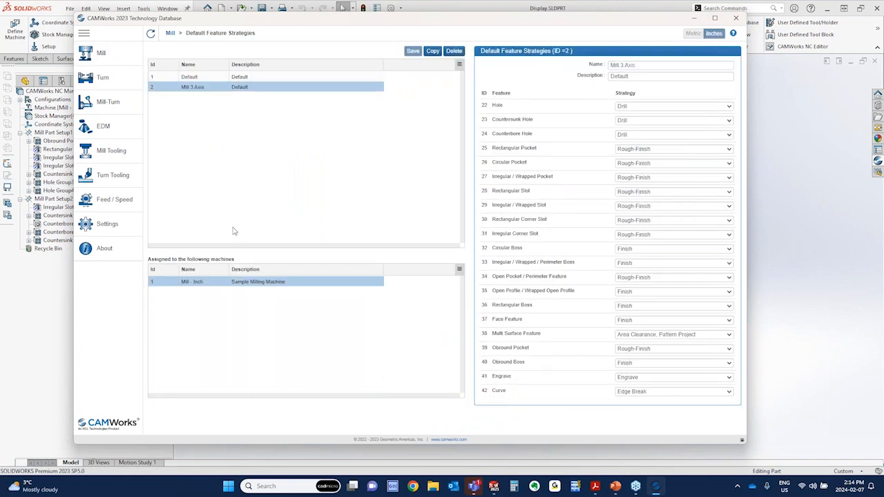
left_click(199, 284)
left_click(737, 19)
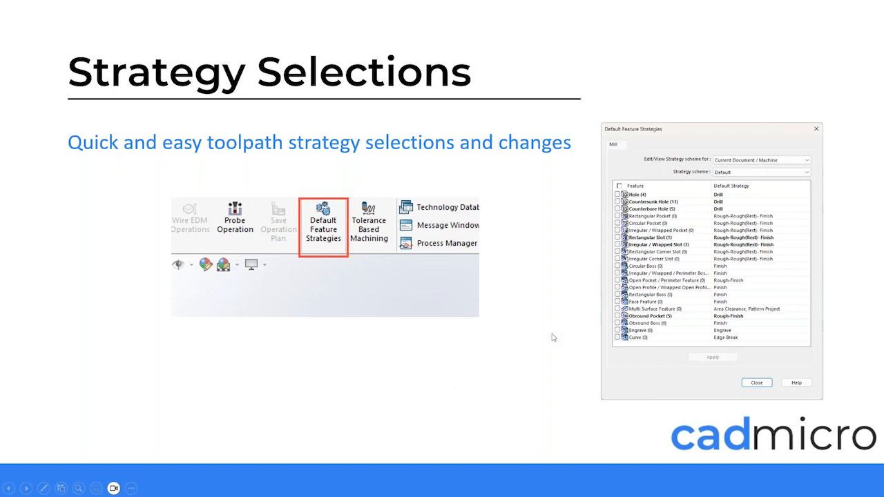
Switch to the 3AxisFillet part and widen the feature tree to fit the full multi surface feature names
left_click(551, 335)
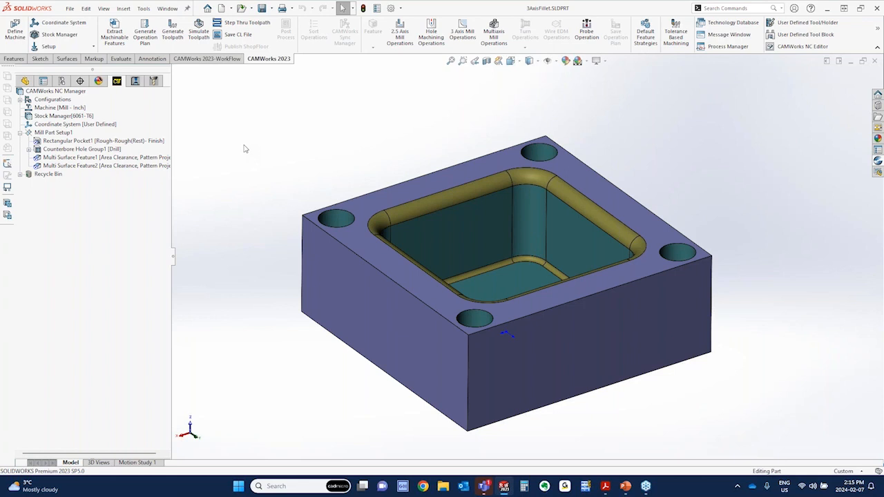
left_click(104, 158)
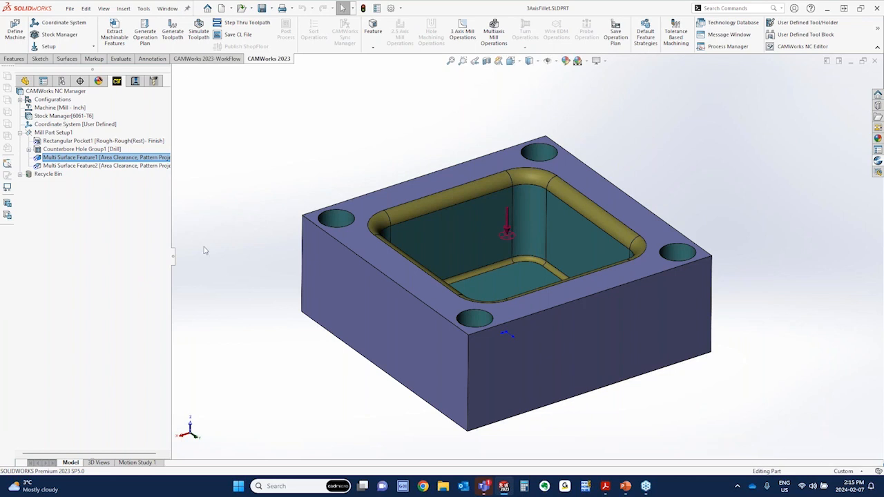
left_click_drag(173, 256, 202, 264)
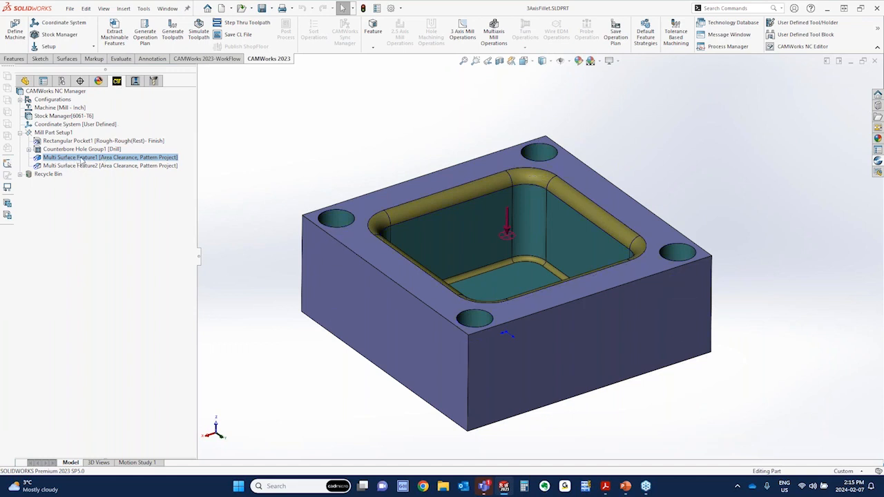
Review the operations of the Area Clearance, Pattern Project strategy in Multi Surface Feature1's definition and close it without changes
right_click(69, 132)
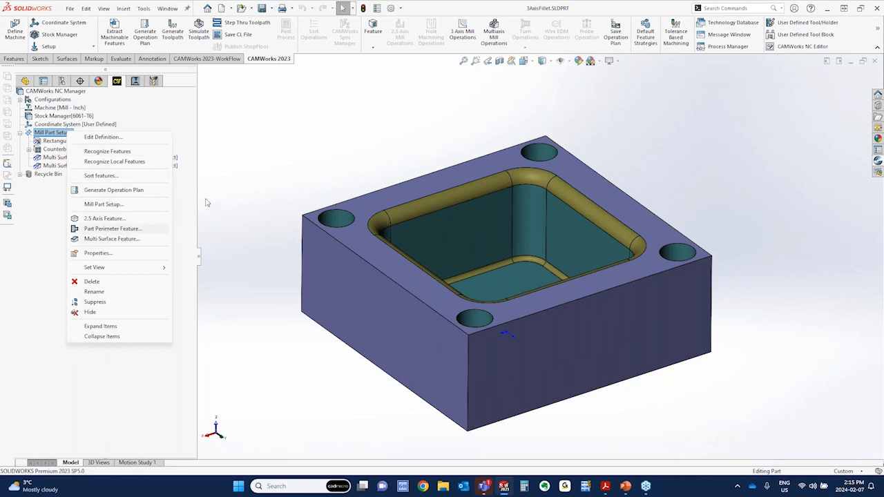
right_click(138, 157)
right_click(138, 157)
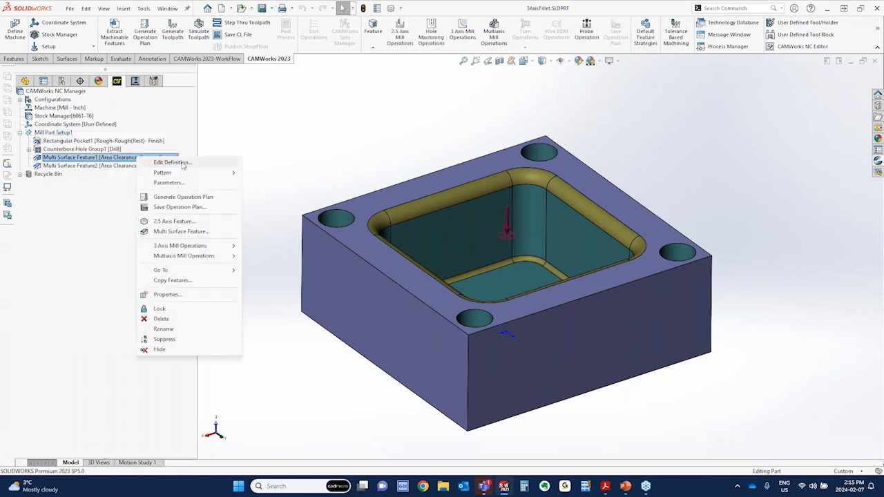
left_click(182, 163)
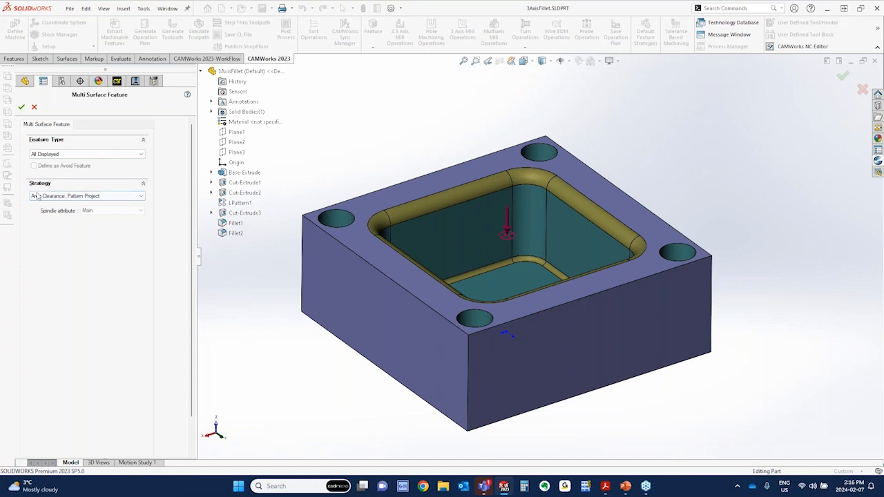
mouse_move(88, 200)
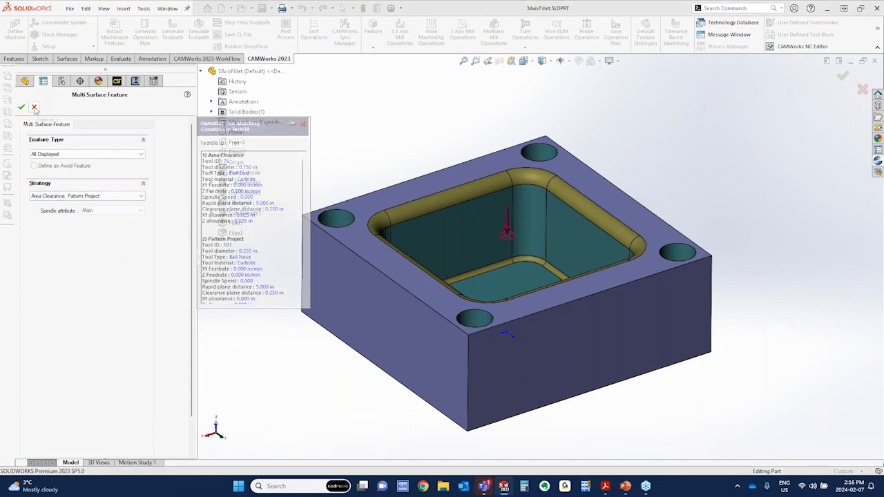
left_click(34, 108)
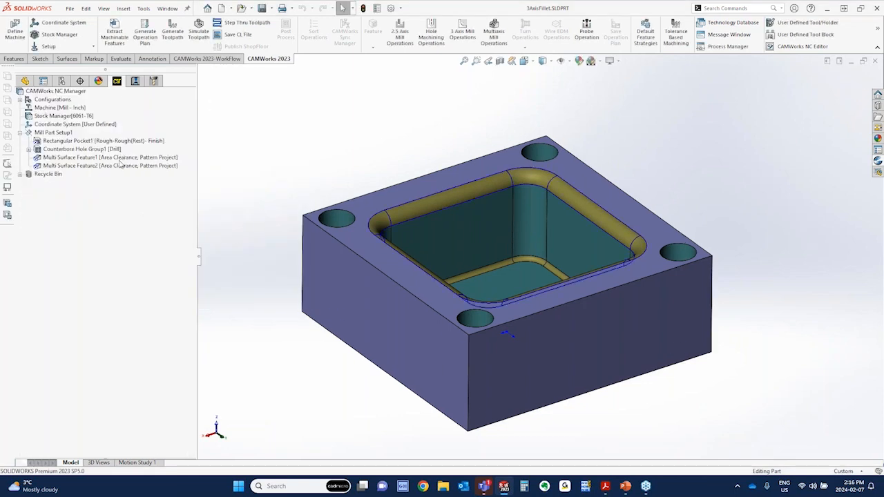
Check which 3 Axis Mill operations can be added to Multi Surface Feature1
right_click(120, 157)
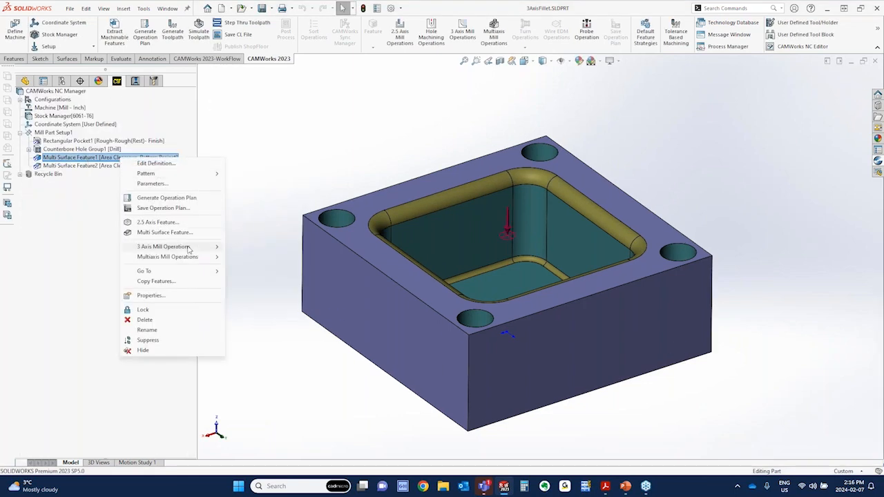
mouse_move(200, 246)
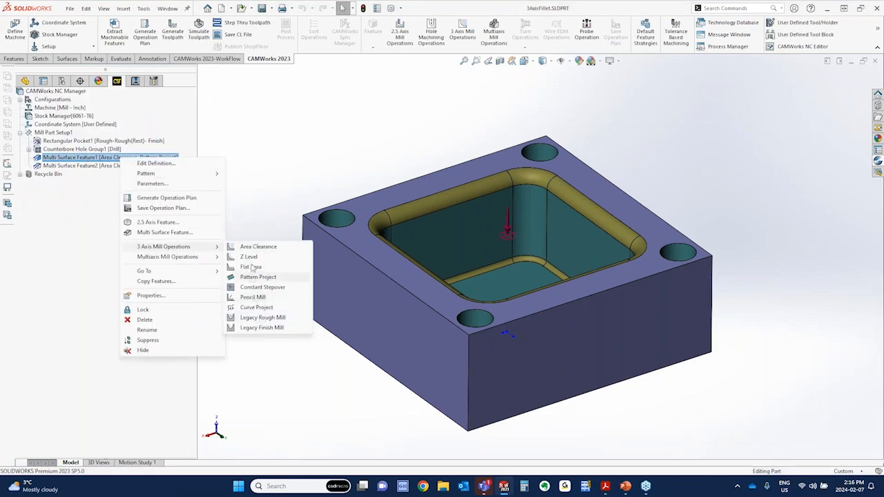
left_click(258, 169)
Show the operation tree, simulate the toolpaths to the end, inspect the machined pocket with Show Difference on, and close the simulation
left_click(135, 81)
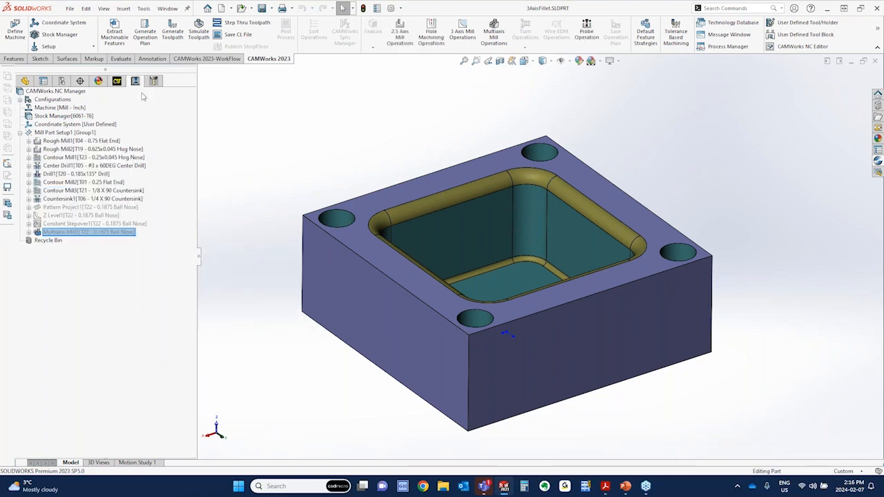
left_click_drag(69, 208, 69, 191)
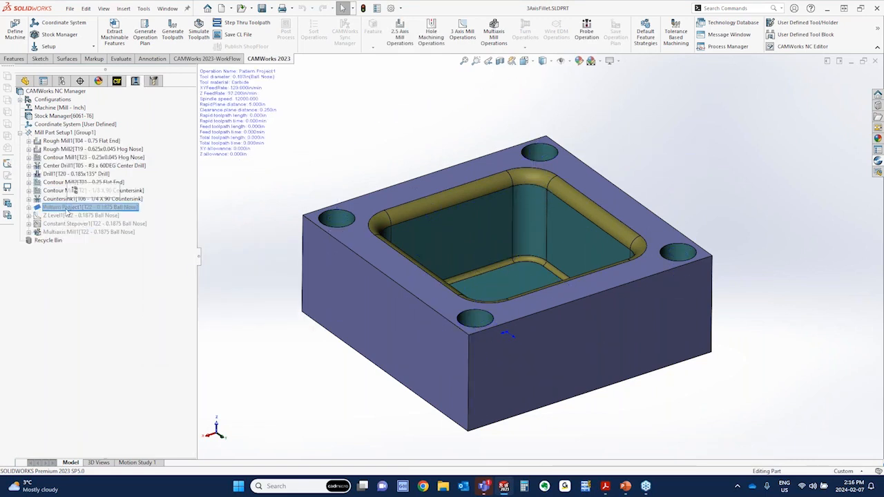
right_click(64, 209)
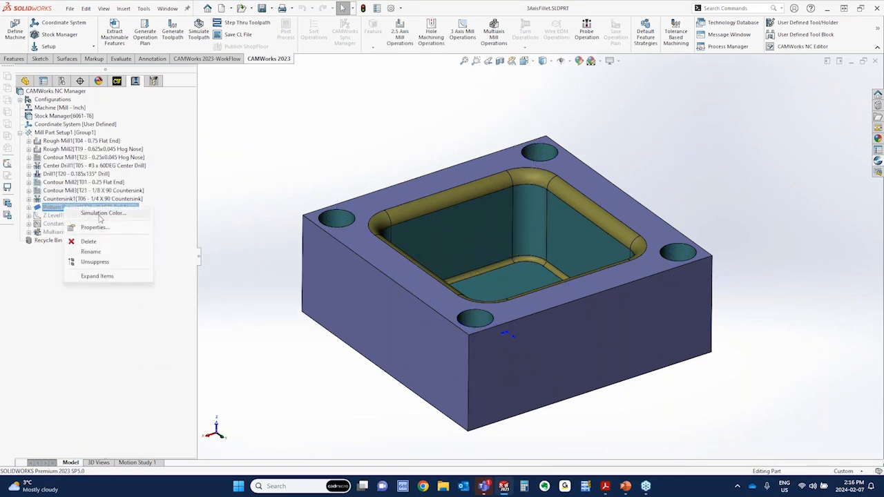
left_click(242, 149)
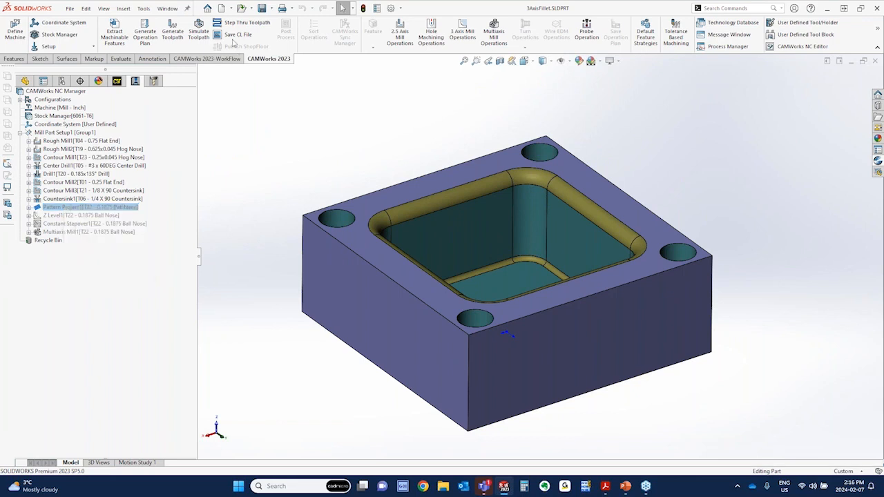
left_click(196, 34)
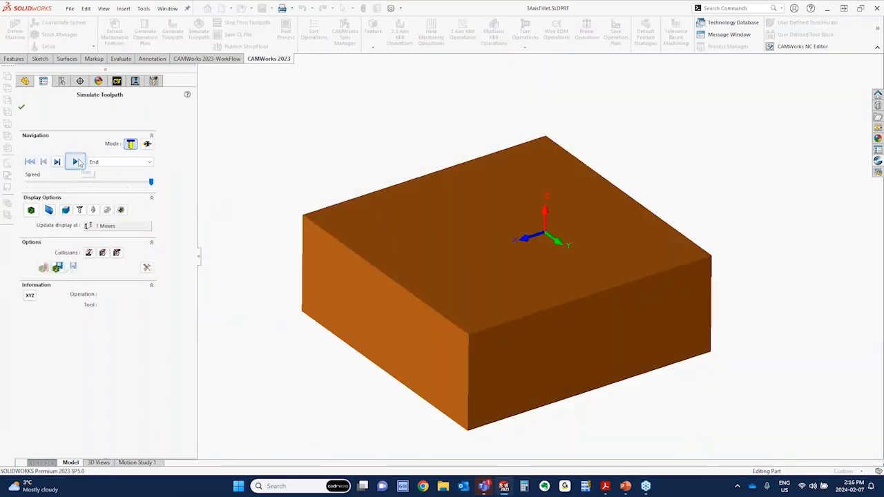
left_click(76, 162)
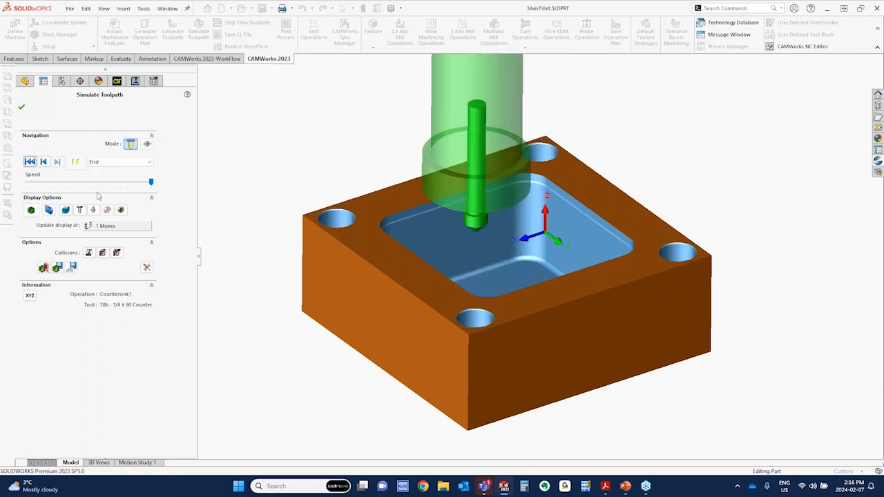
left_click(31, 210)
middle_click_drag(248, 290, 306, 284)
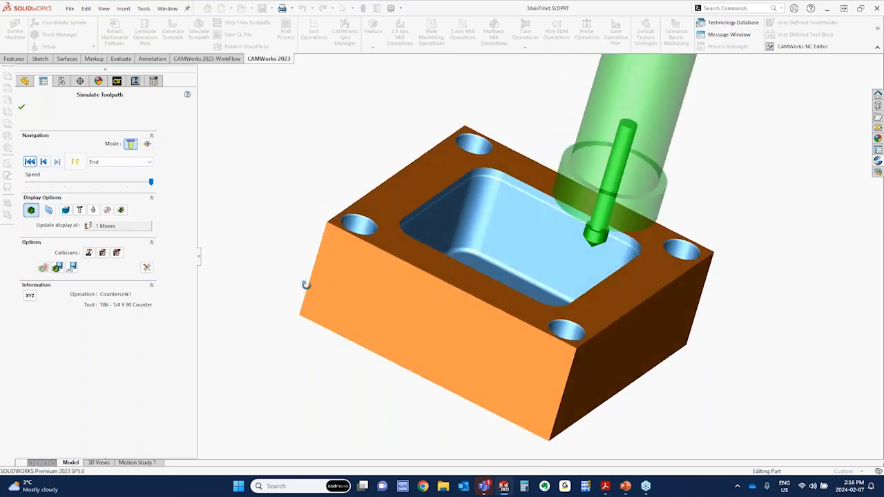
left_click(22, 107)
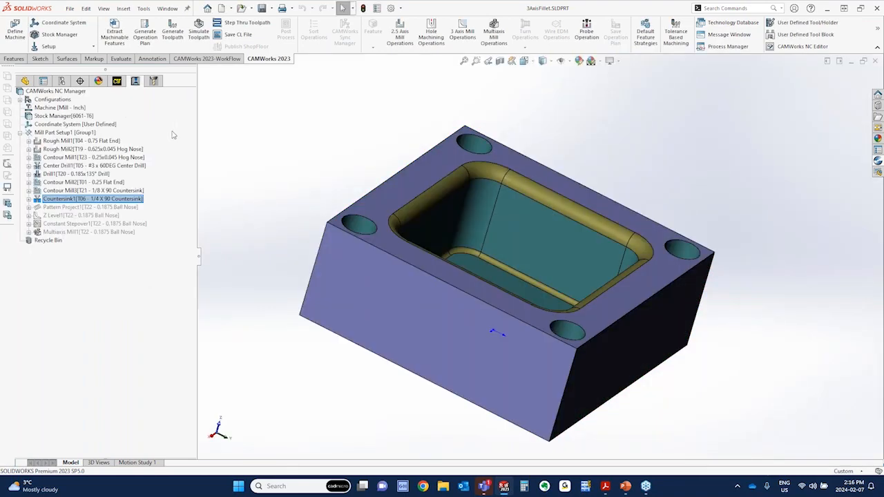
Unsuppress the Pattern Project1 operation in Mill Part Setup1
left_click(91, 209)
right_click(90, 208)
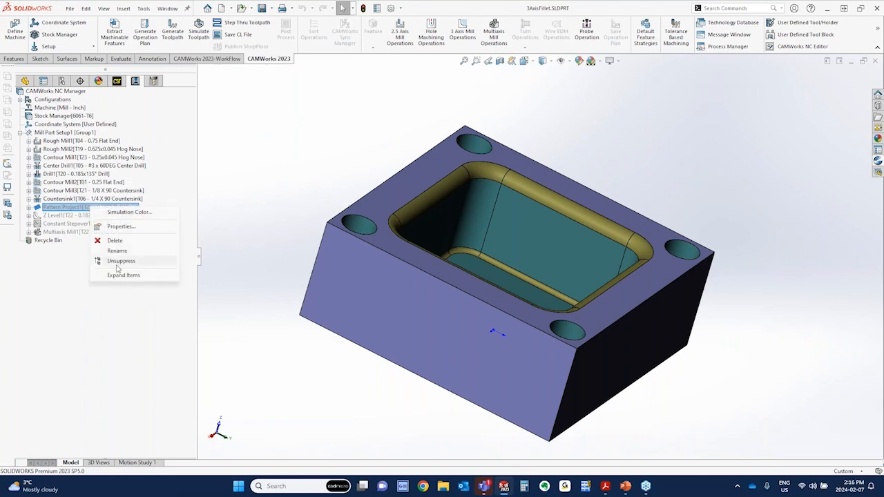
left_click(119, 262)
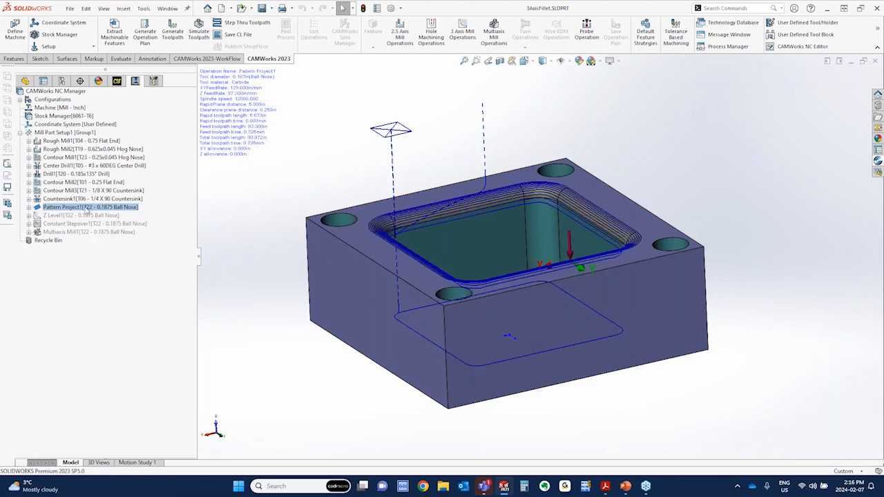
Open the definition of Pattern Project1 and review its flowline pattern settings against the toolpath on the pocket fillet
right_click(87, 210)
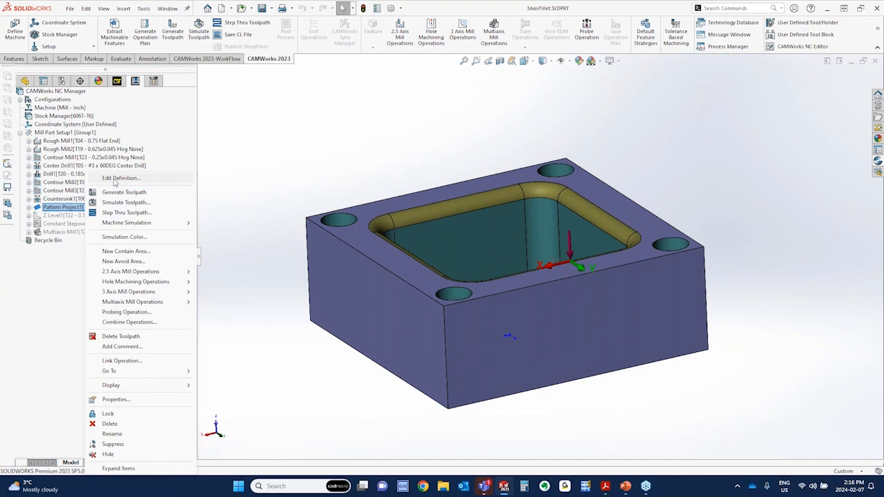
left_click(116, 178)
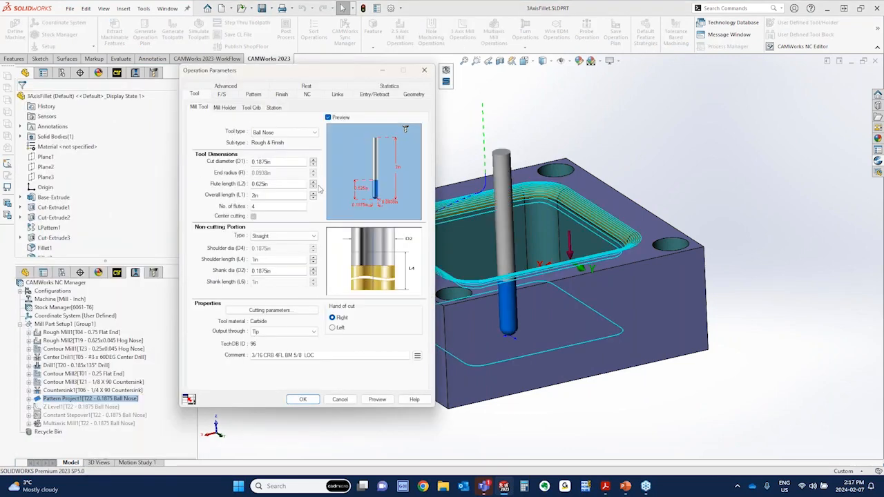
left_click(254, 95)
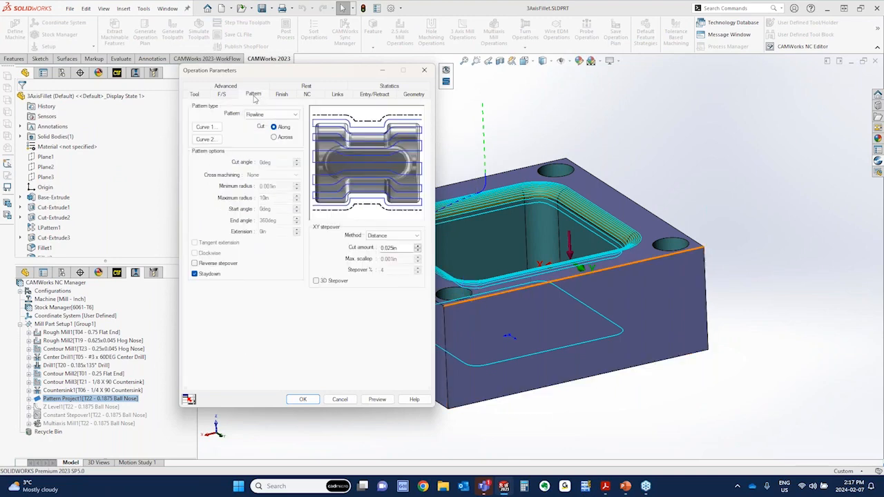
key("ctrl")
key("ctrl")
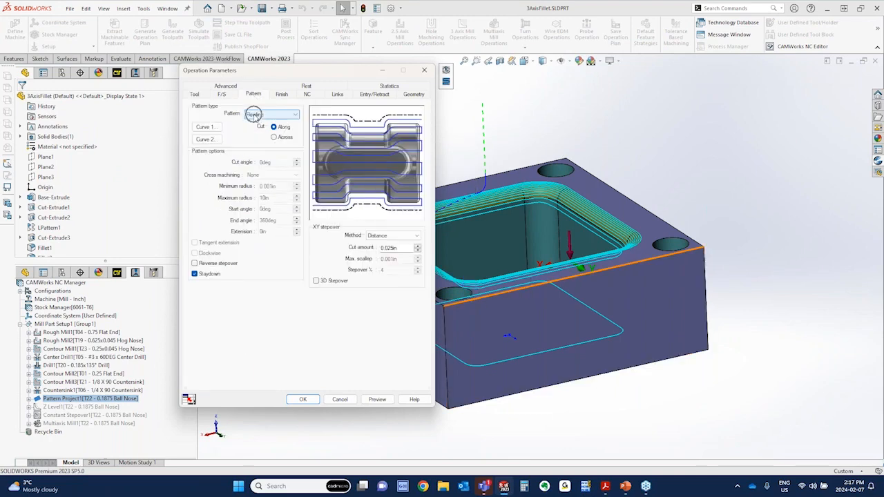
left_click_drag(315, 74, 195, 58)
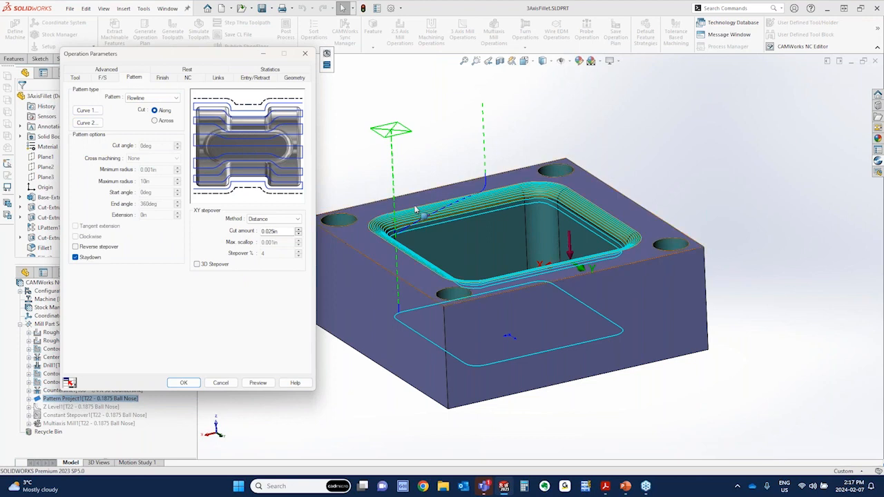
key("ctrl")
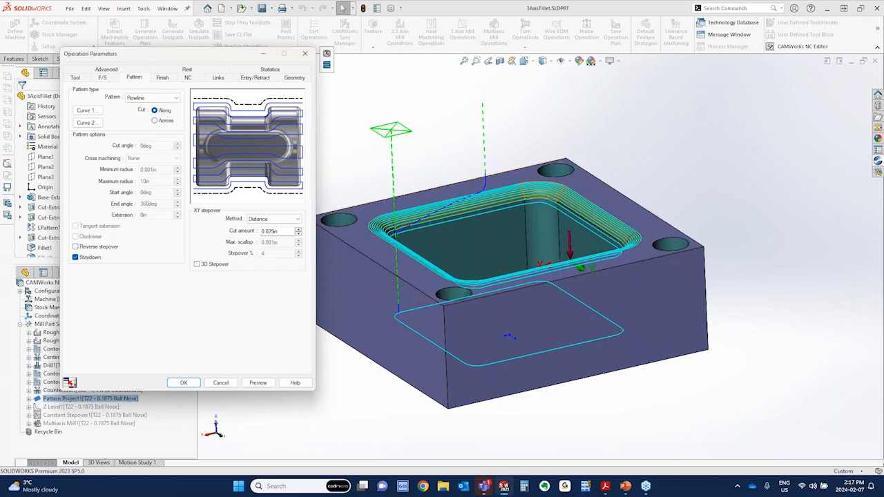
middle_click_drag(415, 257, 441, 289)
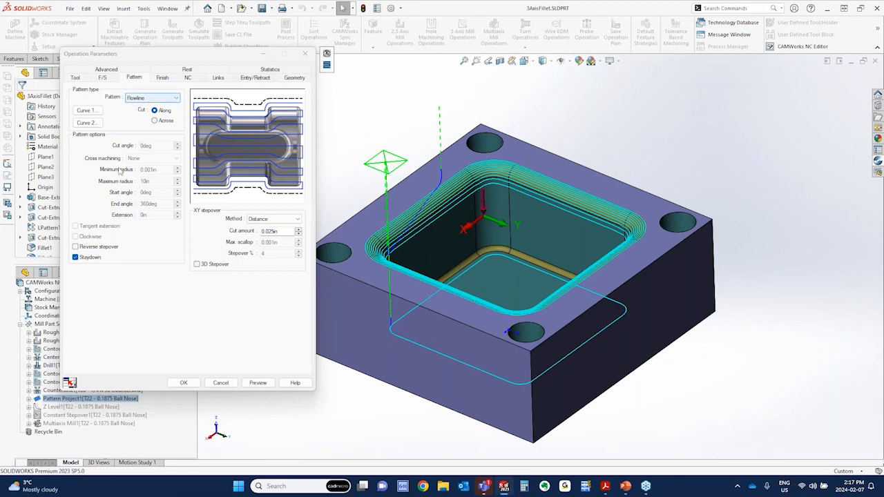
Try a Curve 2 offset of 0 in for Pattern Project1 in a toolpath preview, and discard the change
left_click(87, 123)
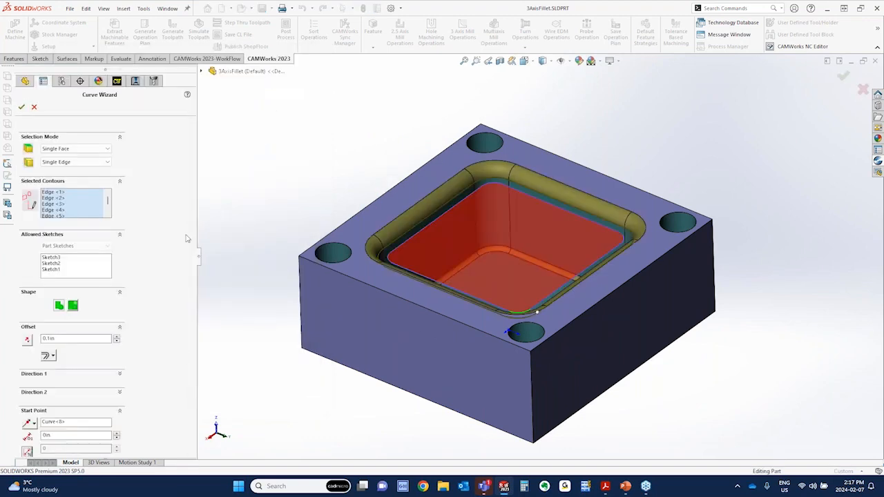
double_click(49, 338)
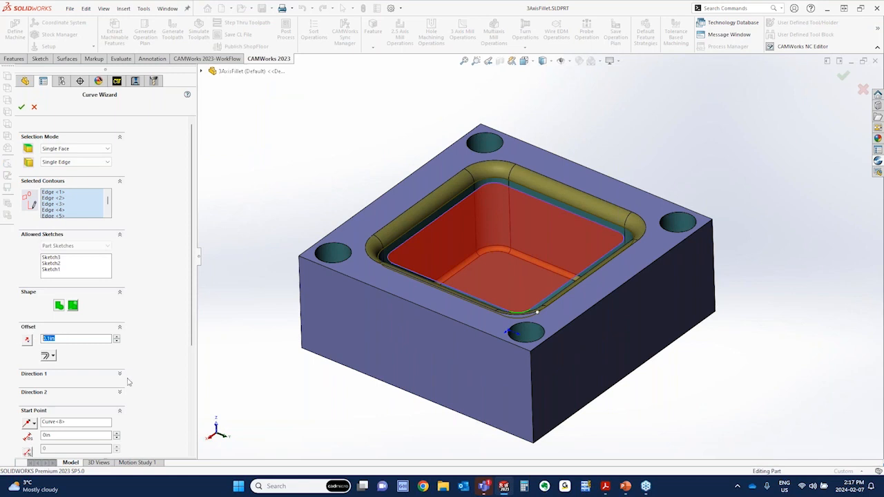
type("0")
left_click(23, 108)
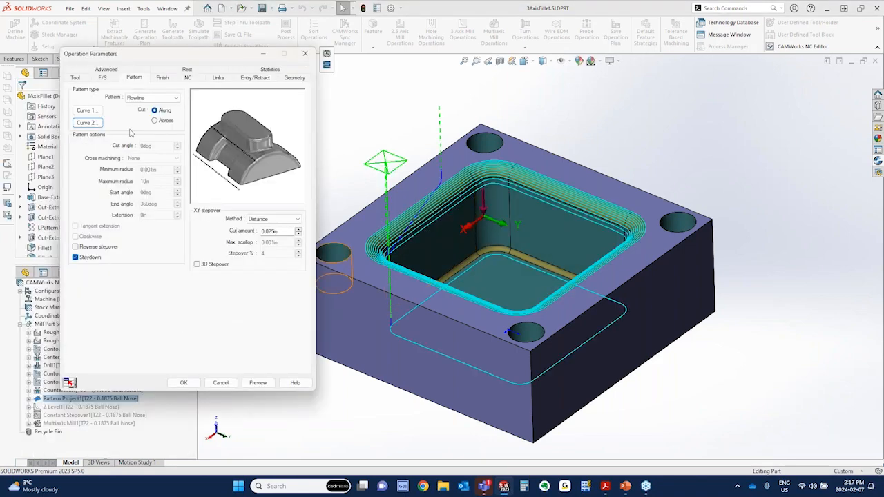
left_click(258, 383)
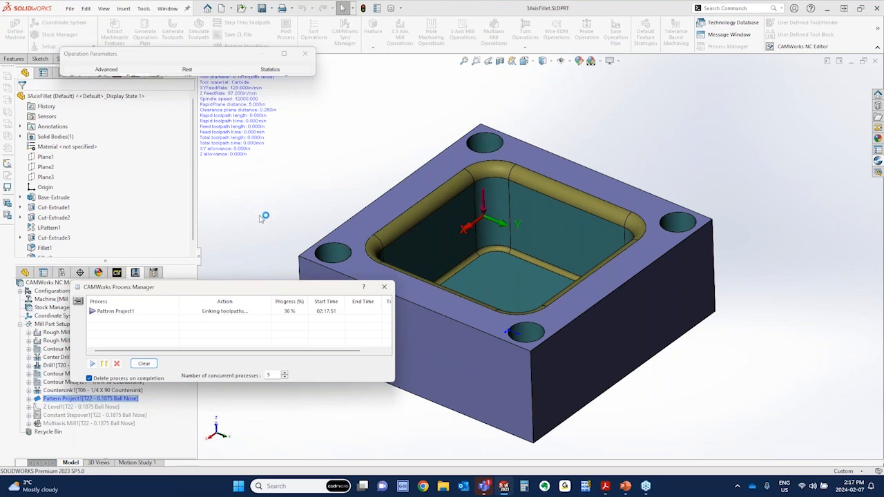
middle_click_drag(270, 223, 515, 192)
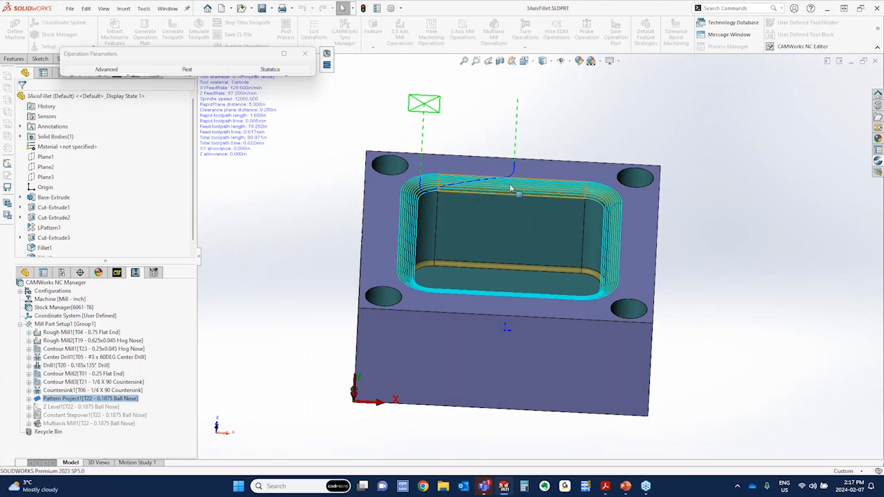
left_click(285, 54)
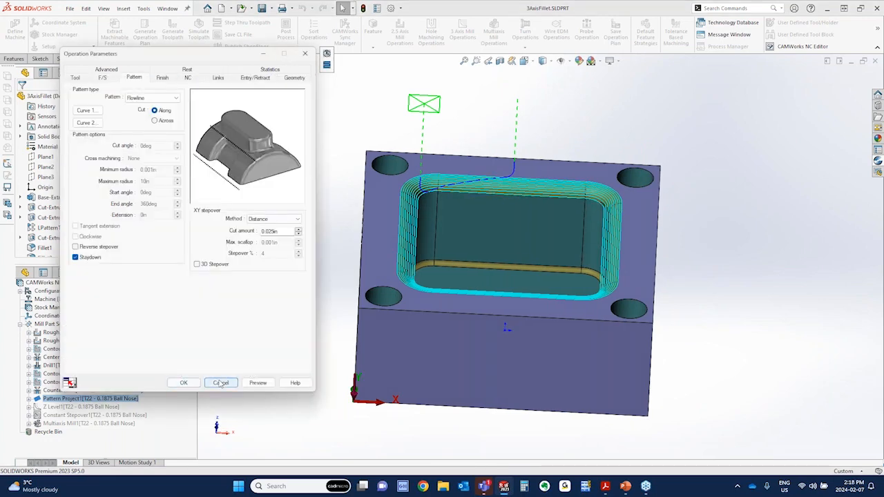
Suppress the Pattern Project1 operation and unsuppress Z Level1 in Mill Part Setup1
right_click(63, 208)
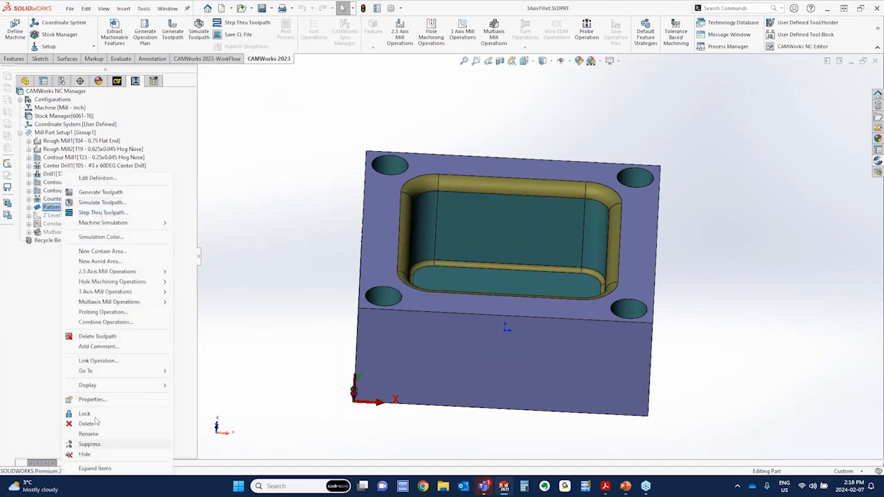
left_click(90, 444)
right_click(72, 216)
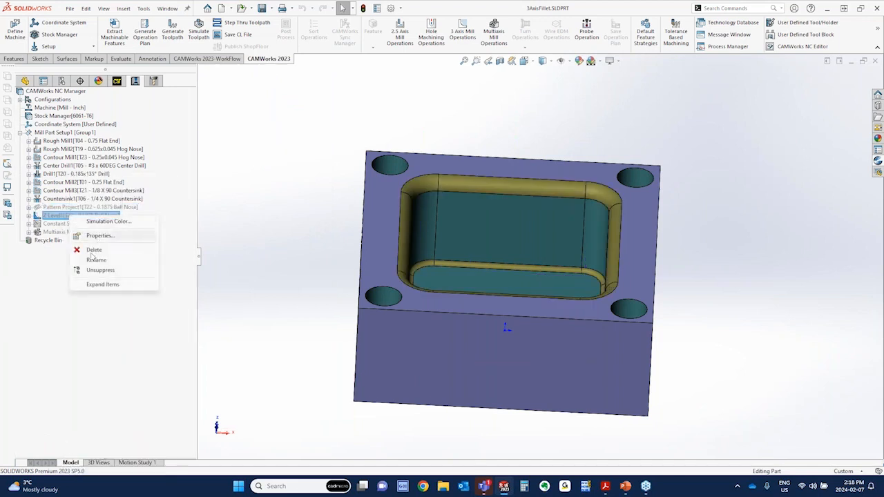
left_click(93, 270)
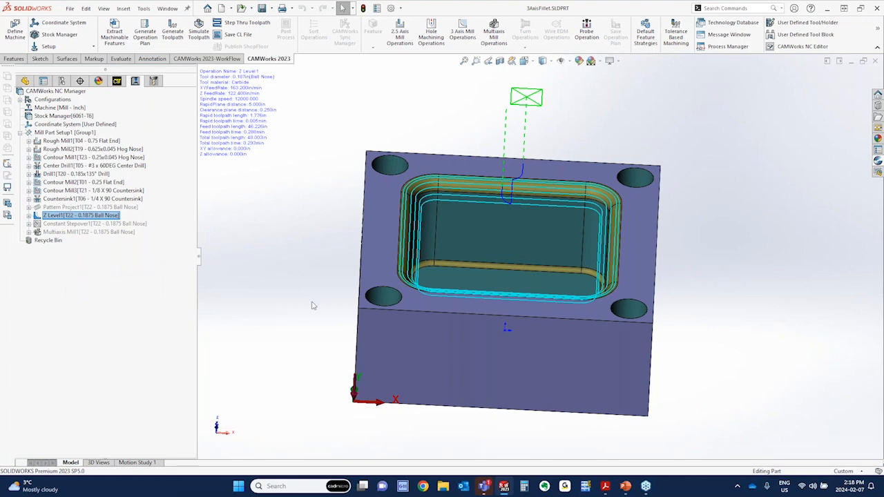
Open the definition of Z Level1 and examine its scallop depth parameters and cut levels around the pocket fillet
middle_click_drag(311, 305, 325, 324)
right_click(65, 215)
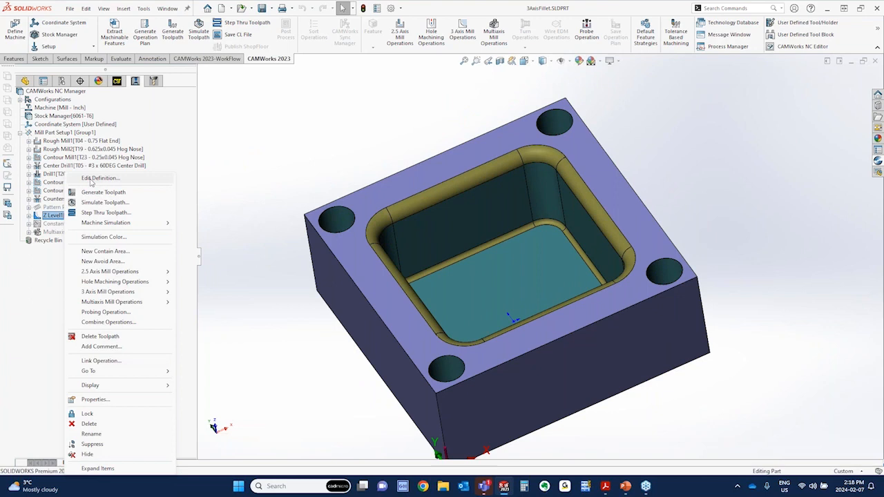
left_click(90, 178)
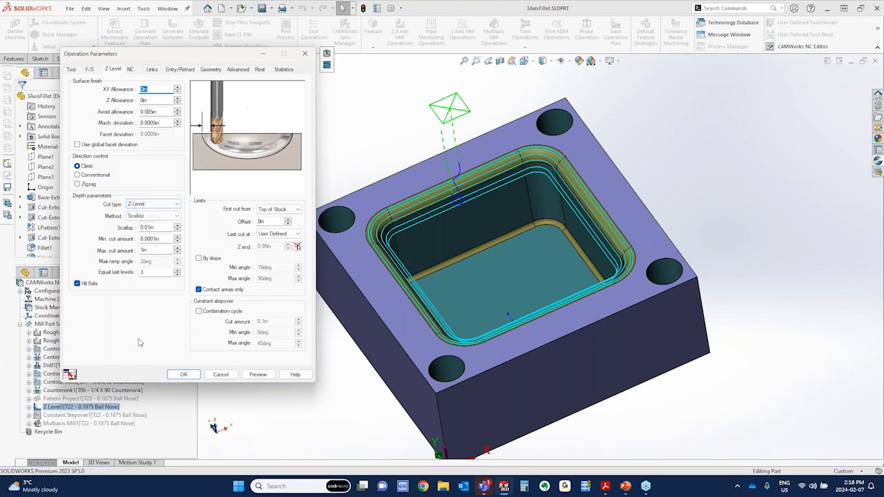
left_click(157, 227)
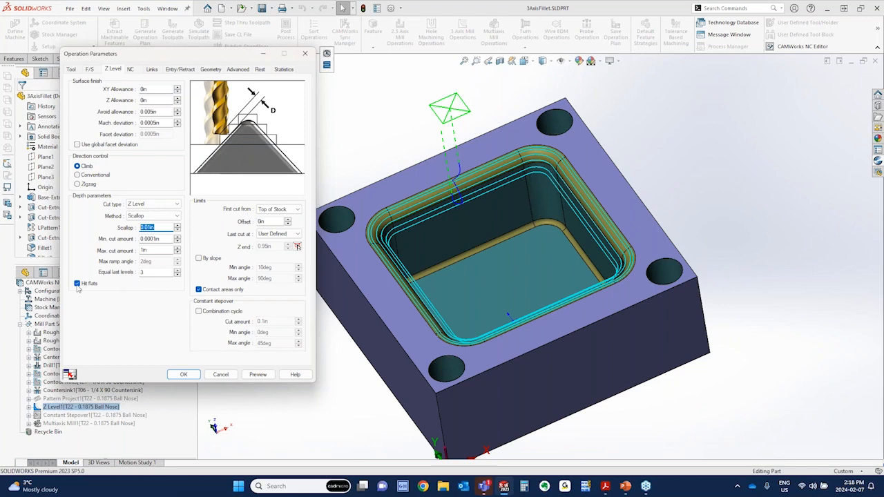
key("ctrl")
key("ctrl")
key("ctrl")
scroll(396, 250, "down", 2)
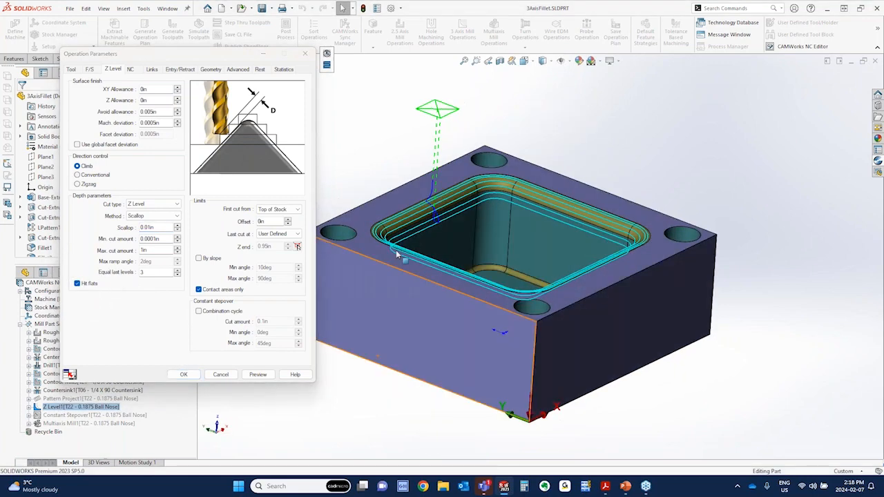
scroll(396, 250, "down", 4)
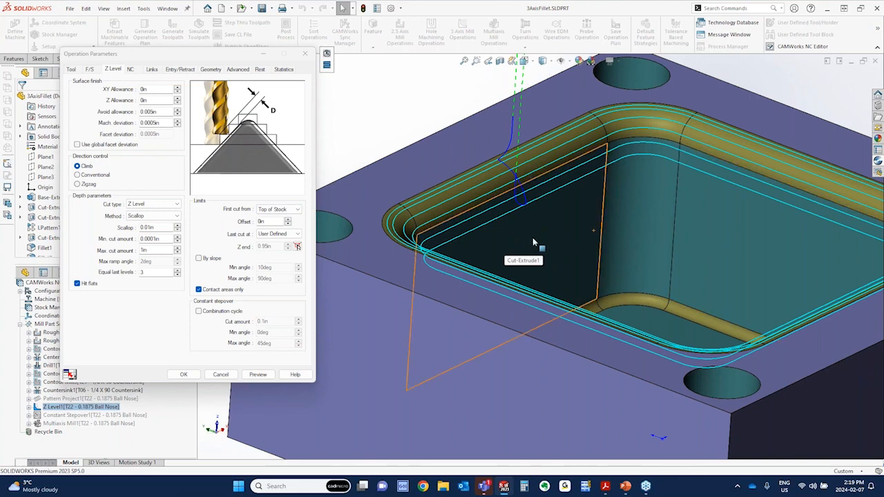
Check the vertex and offset that define Z Level1's user-defined last cut, and close the definition without changes
left_click(275, 233)
left_click(297, 247)
scroll(657, 169, "down", 5)
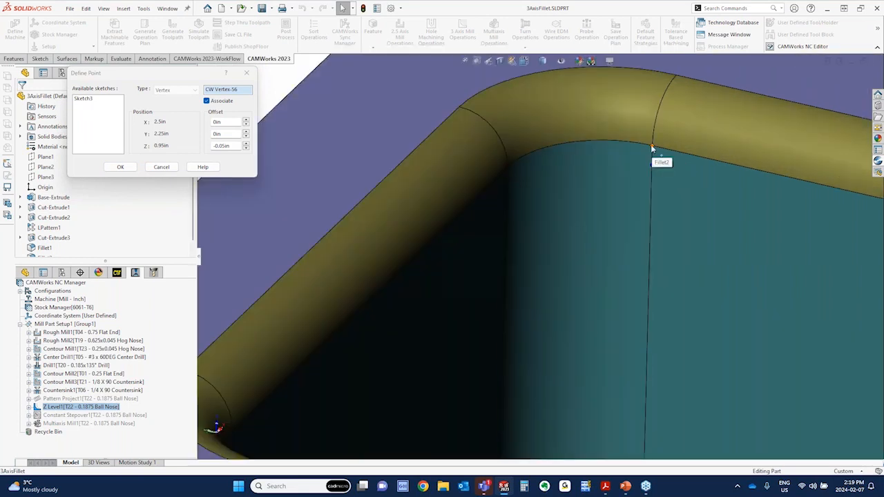
left_click(161, 168)
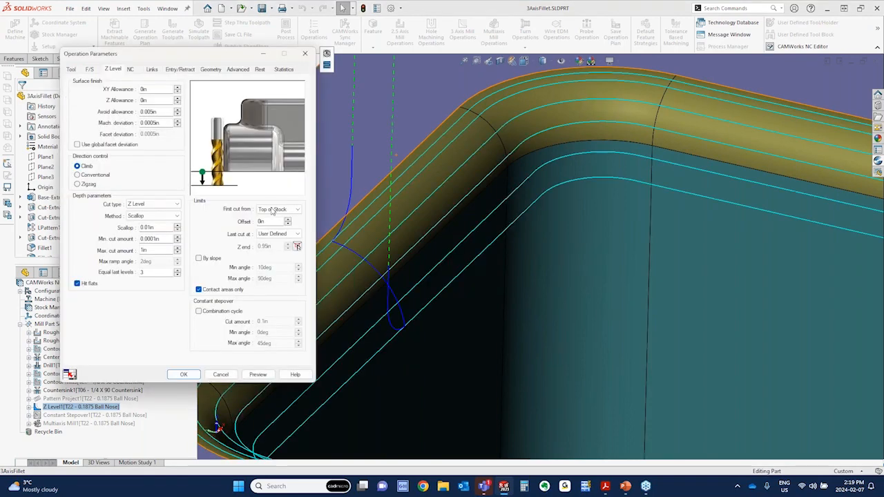
scroll(681, 296, "up", 3)
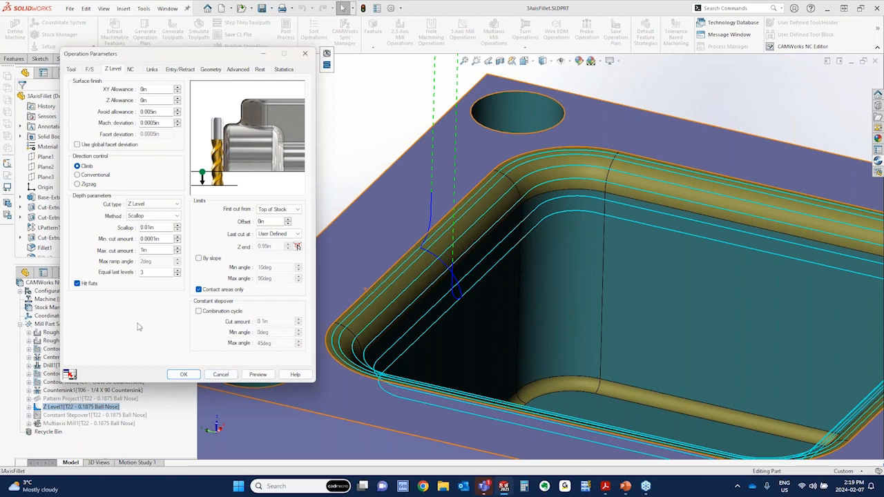
left_click(221, 374)
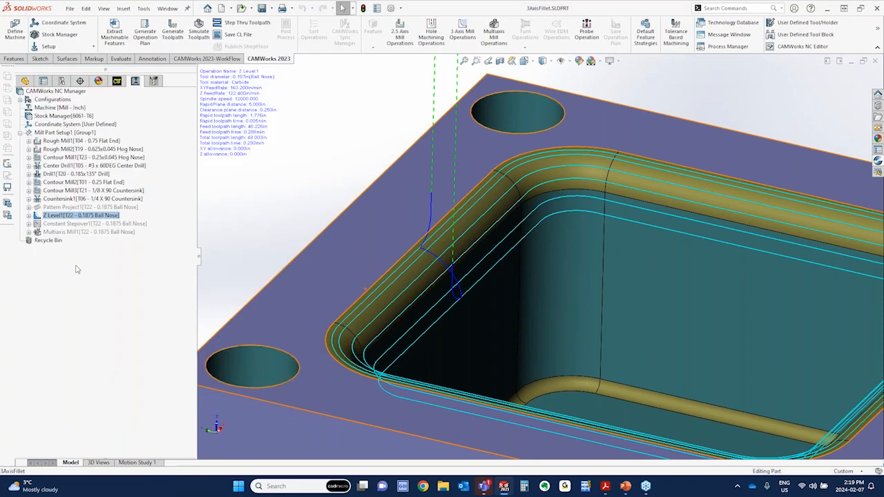
Suppress the Z Level1 operation and unsuppress Constant Stepover1, showing its toolpath around the pocket fillet
right_click(69, 217)
left_click(104, 444)
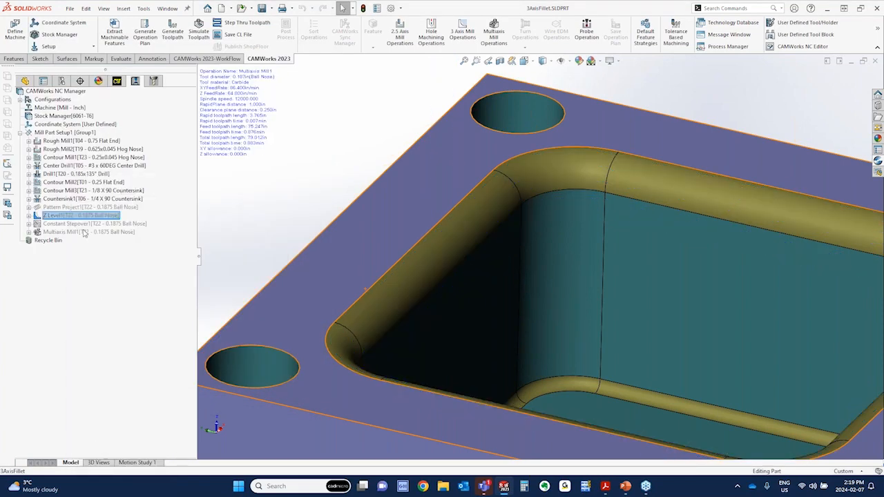
right_click(83, 225)
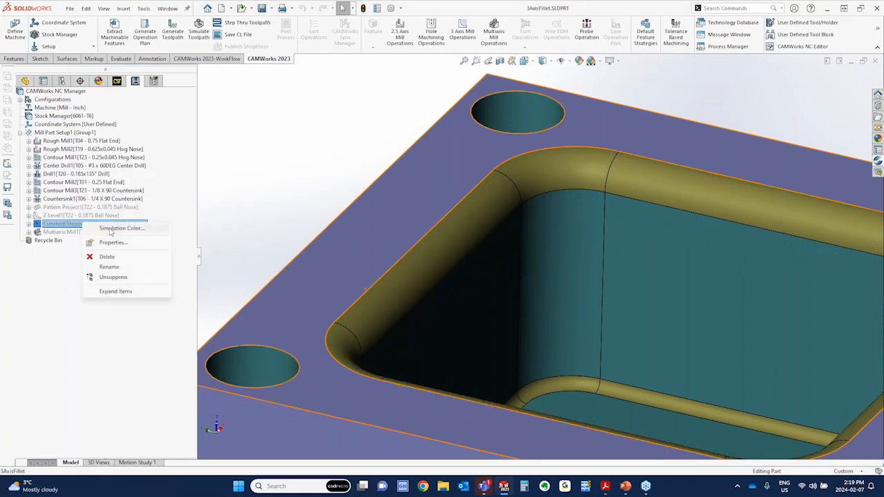
left_click(112, 278)
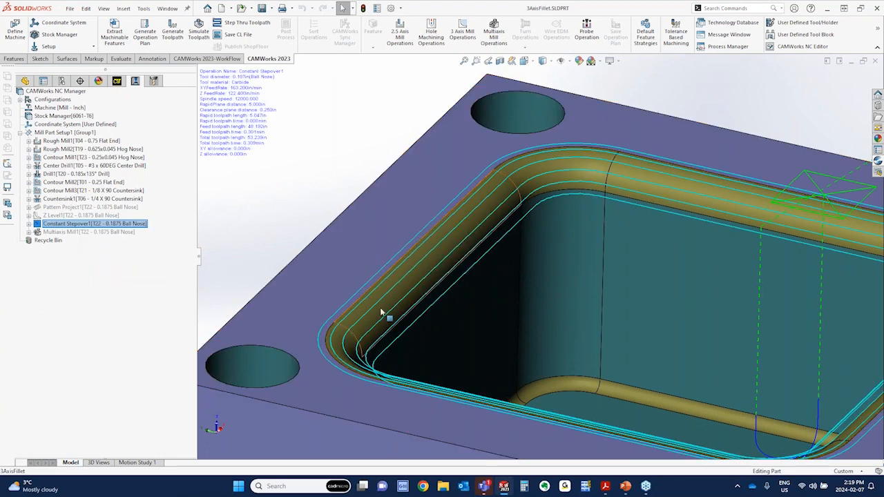
scroll(524, 275, "down", 3)
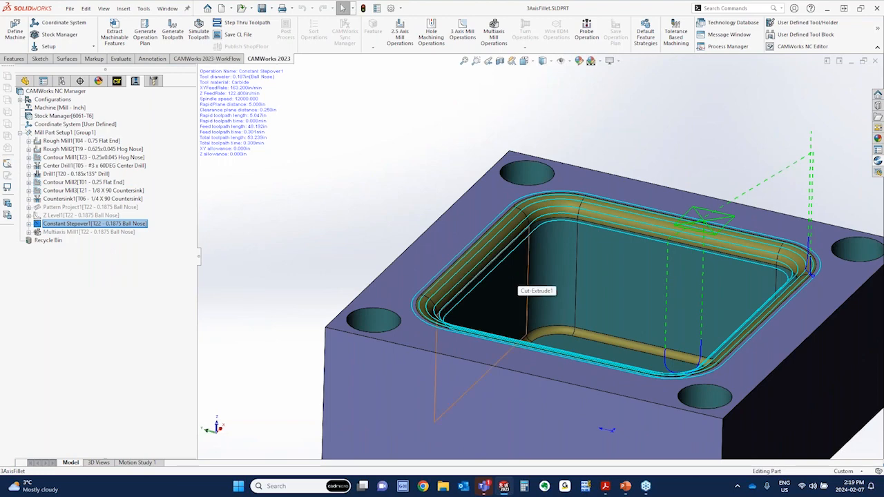
middle_click_drag(525, 276, 643, 199)
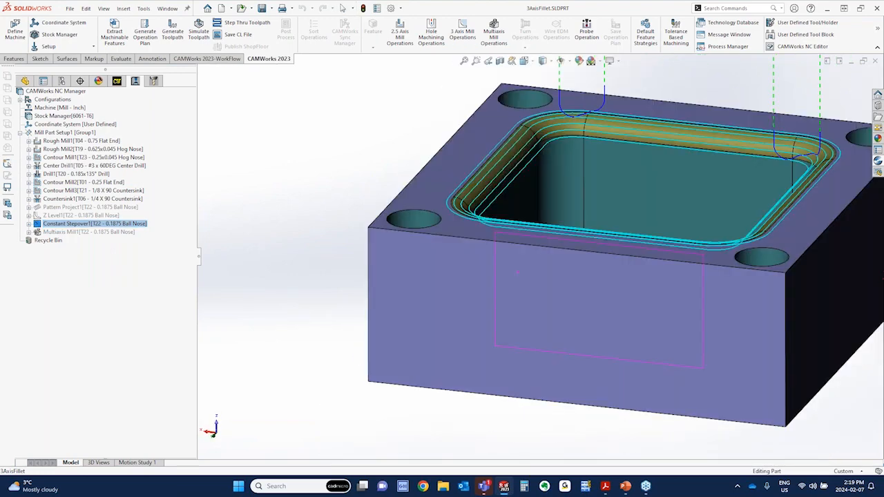
scroll(643, 198, "down", 3)
scroll(643, 192, "up", 4)
scroll(483, 249, "down", 1)
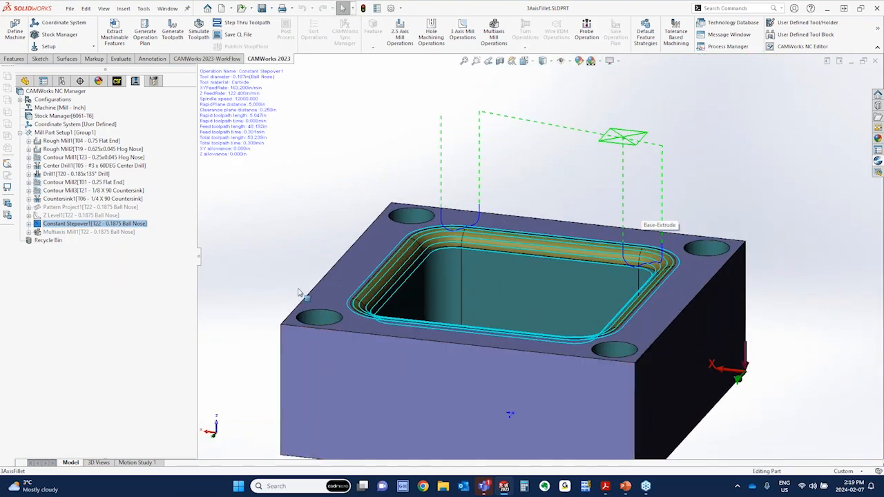
Open the definition of Constant Stepover1 and examine the geometry of its contain area and avoid area around the pocket
right_click(81, 226)
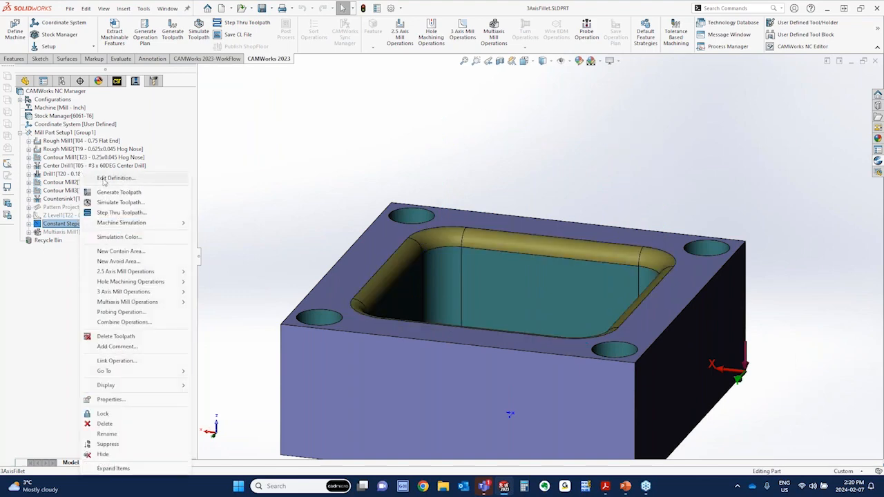
left_click(103, 179)
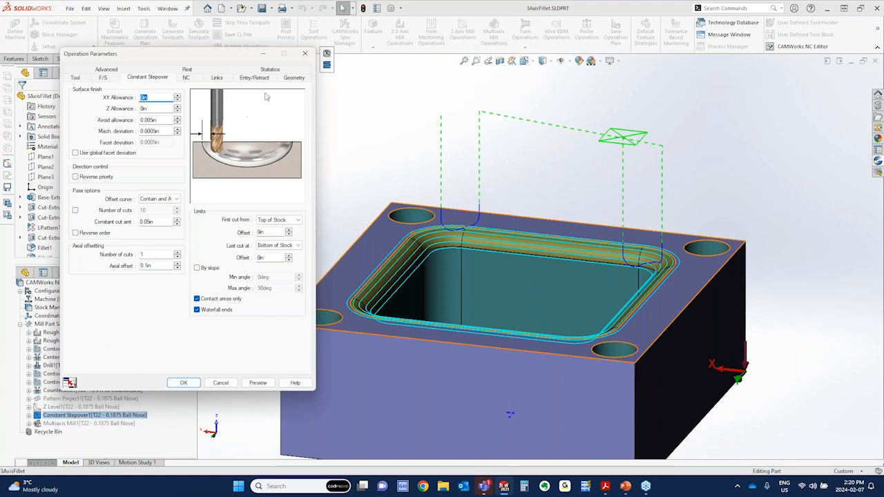
left_click(293, 77)
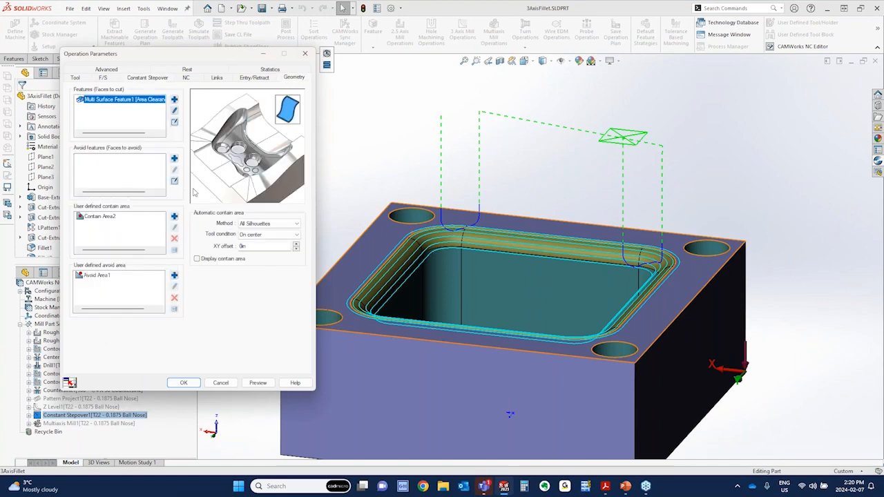
left_click(116, 219)
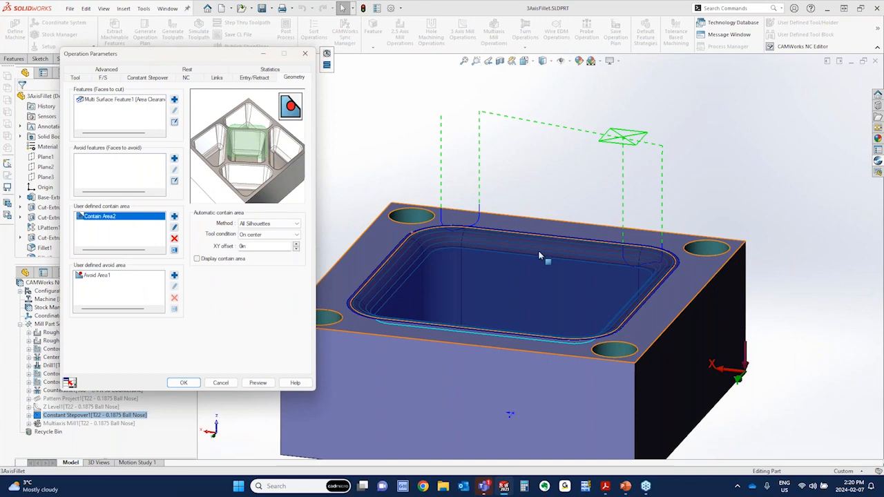
middle_click_drag(517, 247, 542, 299)
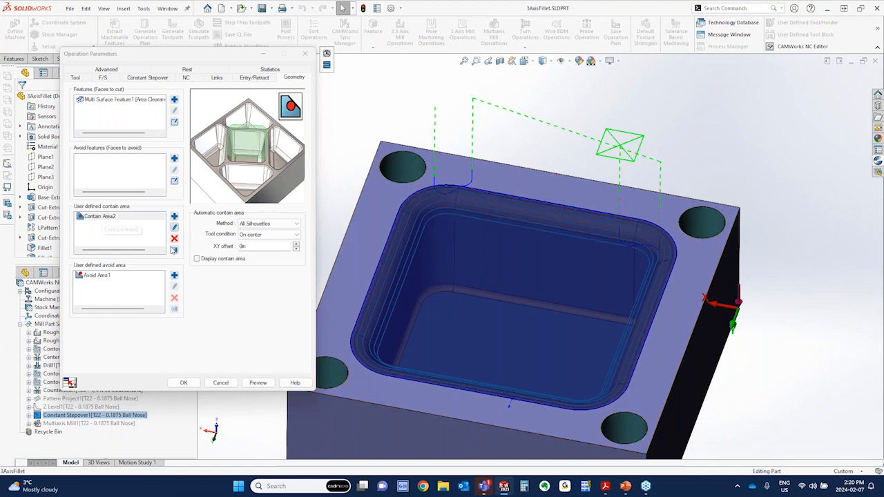
left_click(174, 227)
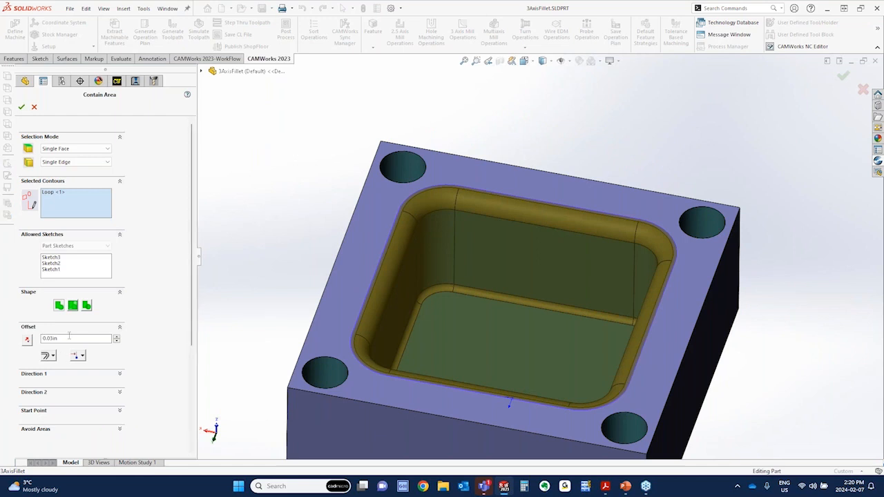
left_click(34, 108)
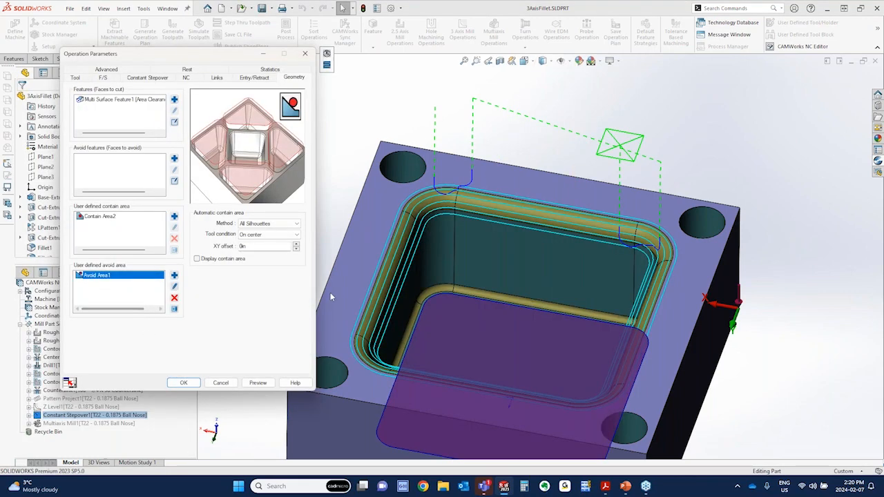
middle_click_drag(514, 290, 515, 330)
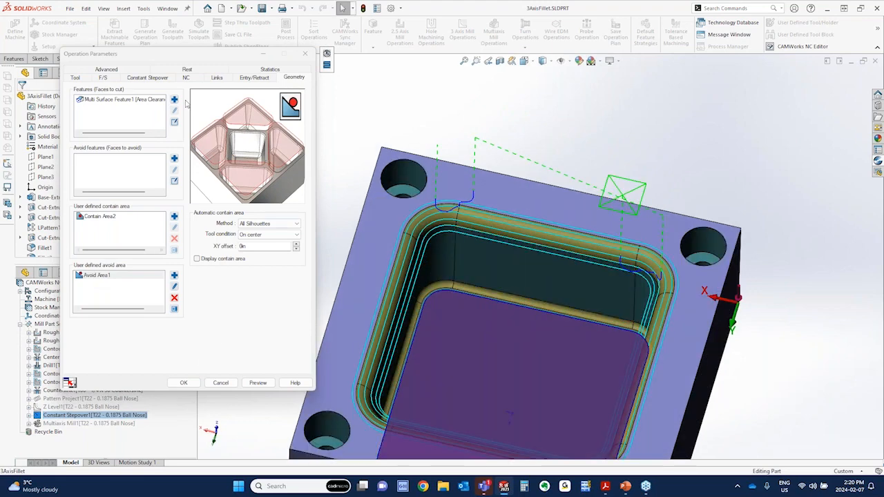
Check Constant Stepover1's offset curve choices and constant cut amount, and close the definition without changes
left_click(148, 78)
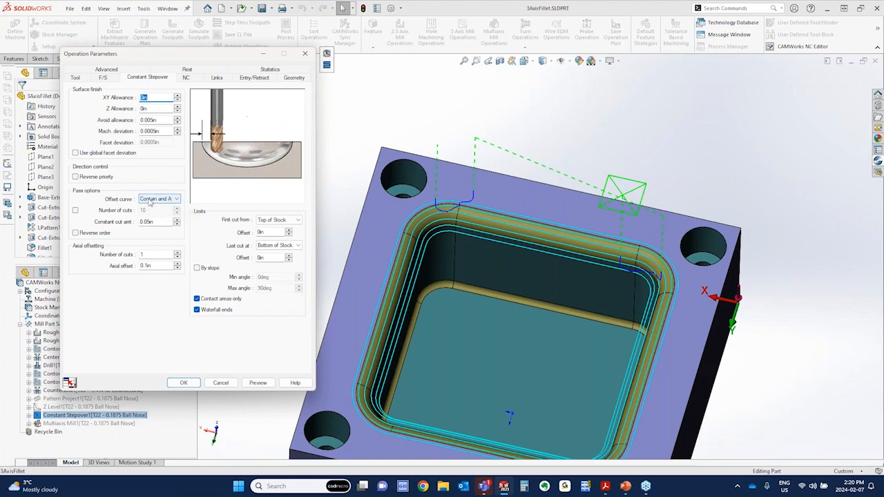
left_click(149, 199)
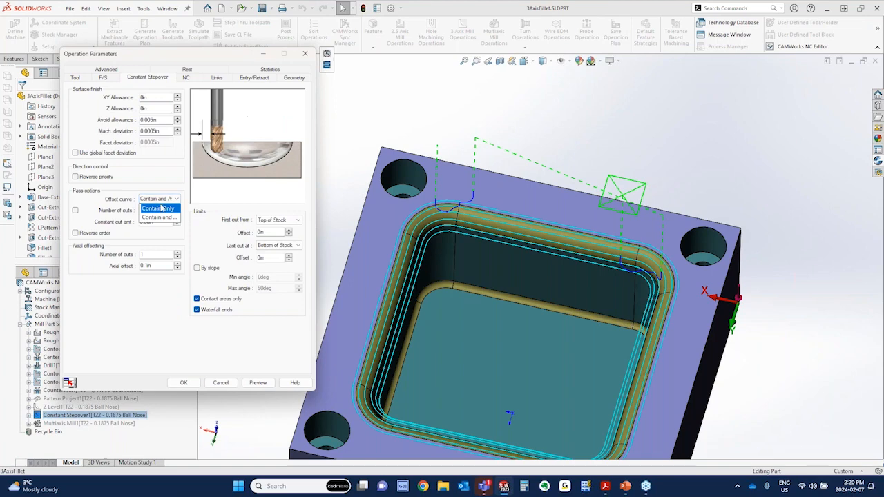
left_click(184, 200)
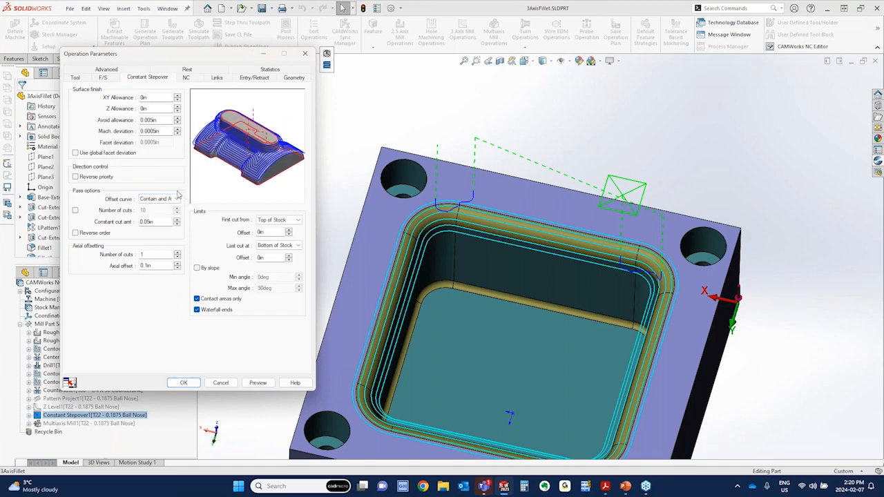
left_click(161, 222)
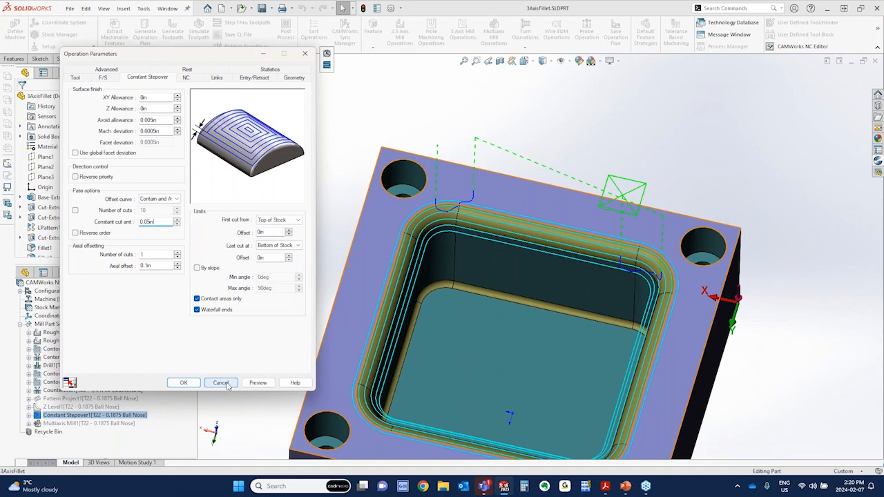
left_click(221, 383)
Suppress the Constant Stepover1 operation and unsuppress Multiaxis Mill1 in Mill Part Setup1
right_click(65, 225)
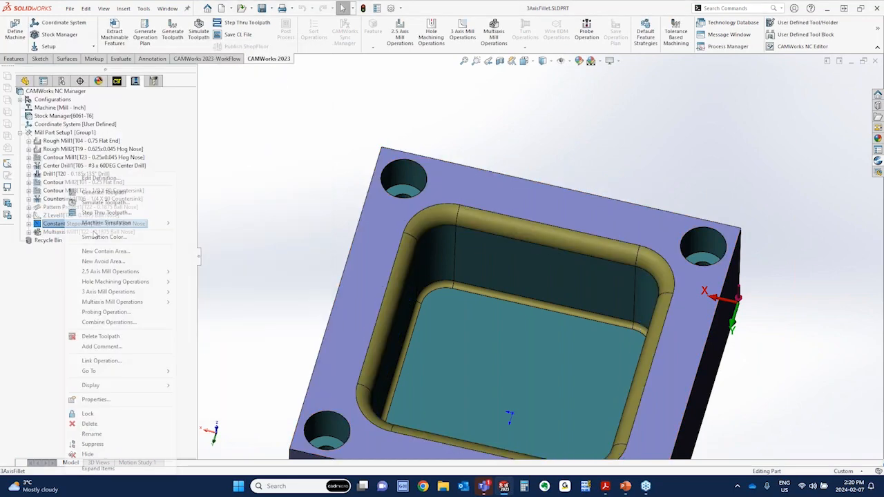
left_click(92, 444)
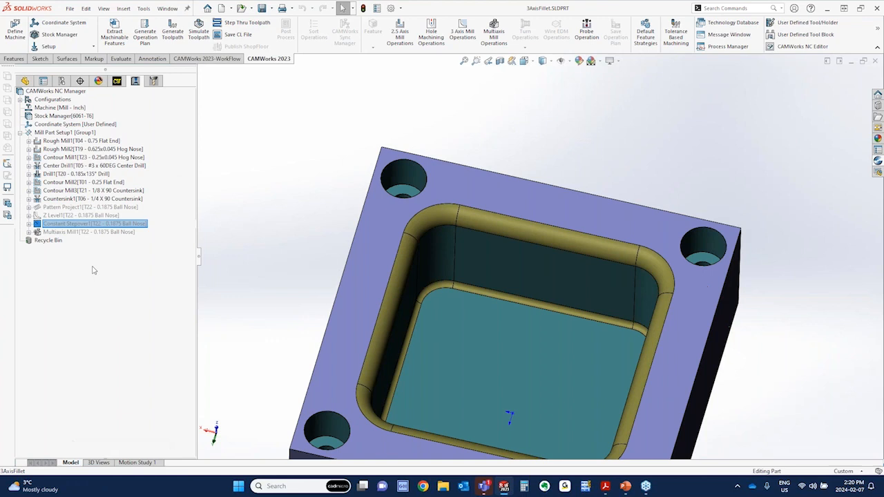
right_click(79, 233)
left_click(131, 290)
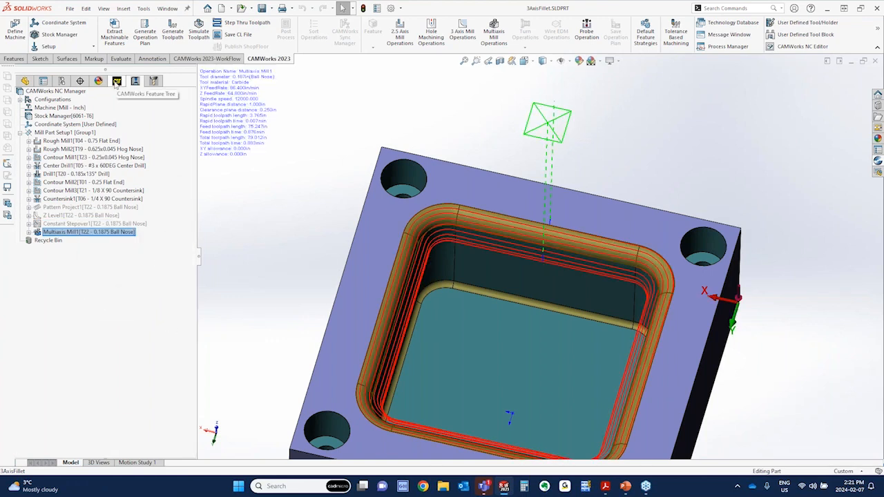
Inspect the faces selected for Multi Surface Feature2 in its feature definition and leave it unchanged
left_click(117, 81)
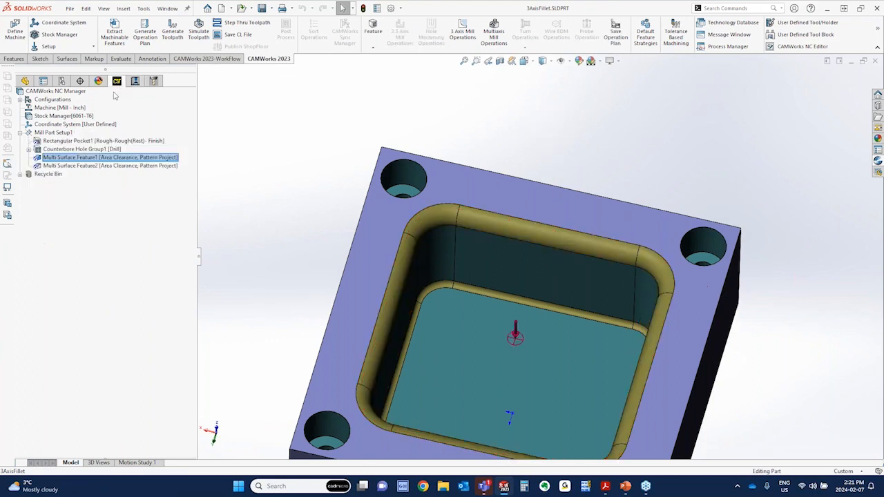
left_click(61, 166)
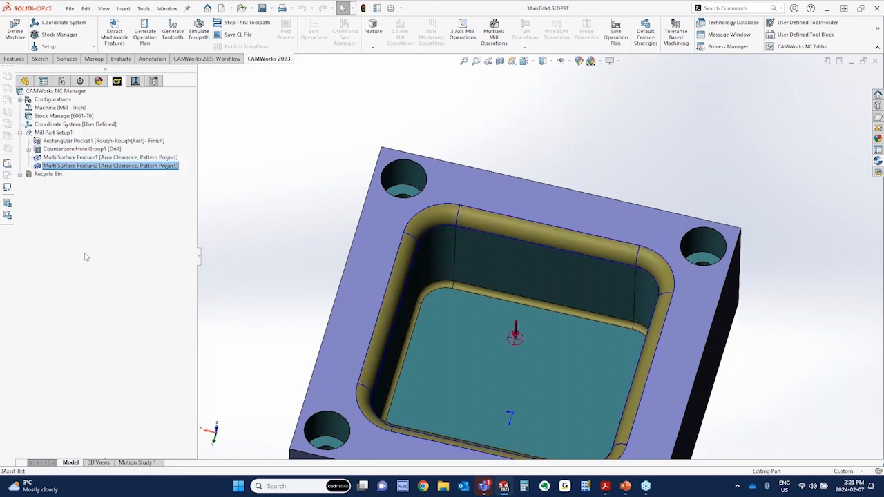
right_click(85, 166)
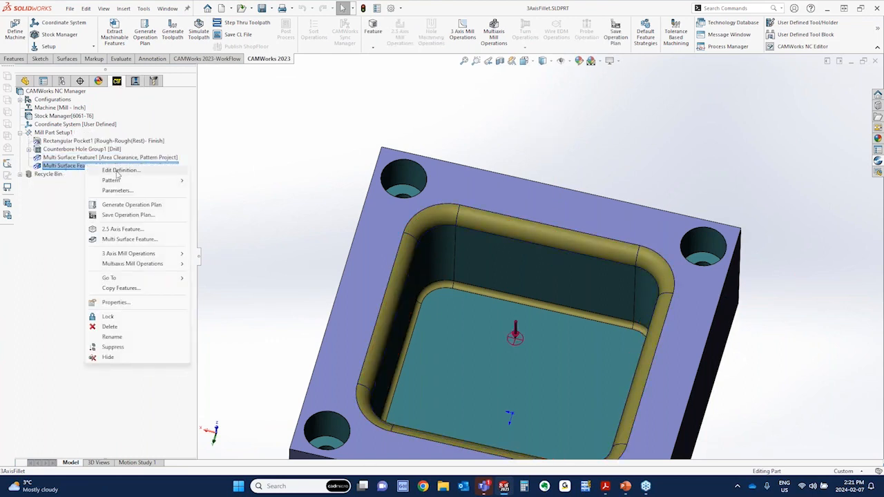
left_click(117, 171)
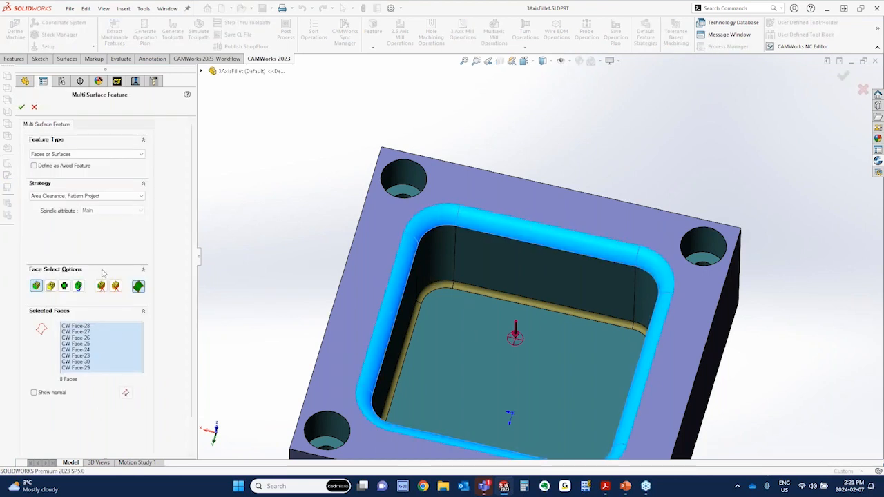
left_click(34, 108)
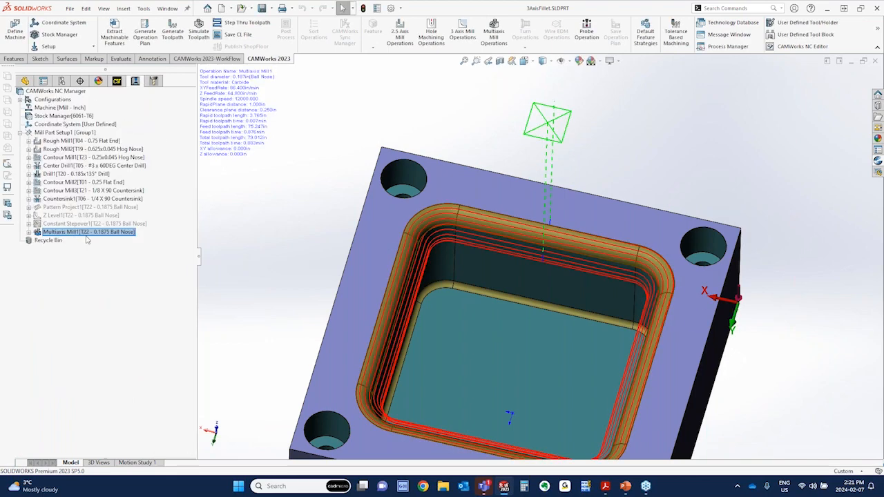
Open the definition of Multiaxis Mill1 and check the available choices for its number of axes
right_click(80, 236)
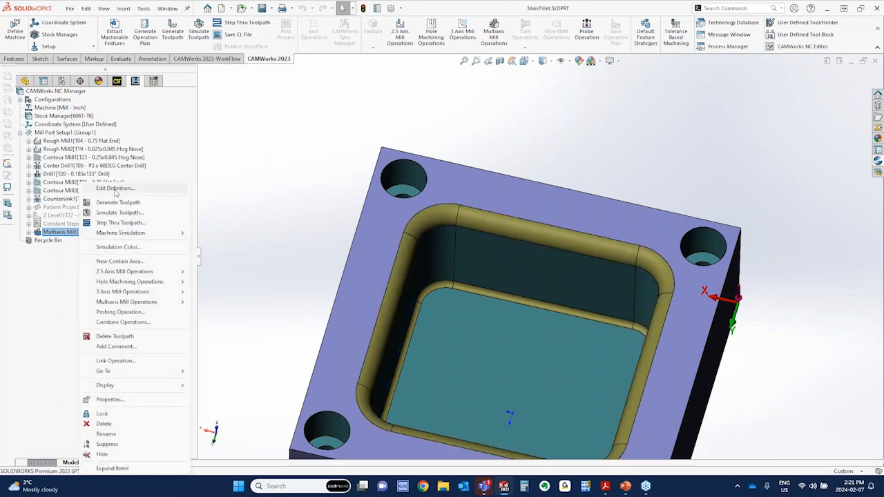
left_click(115, 190)
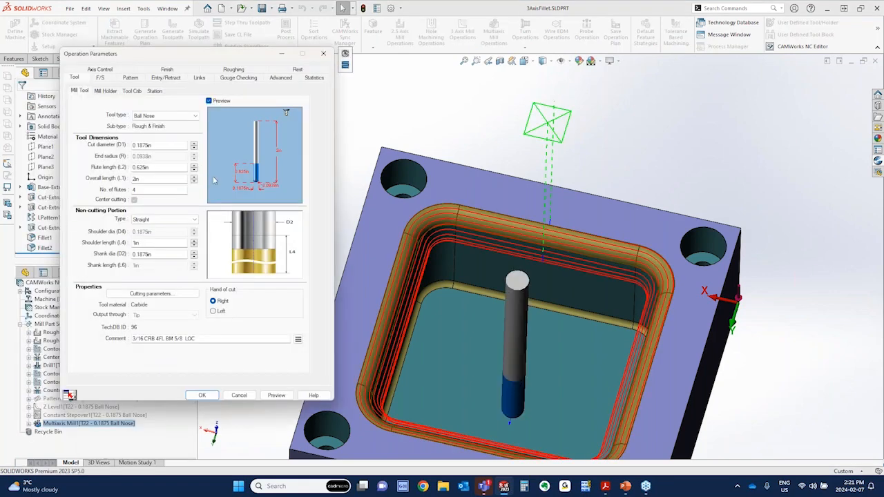
middle_click_drag(418, 304, 444, 253)
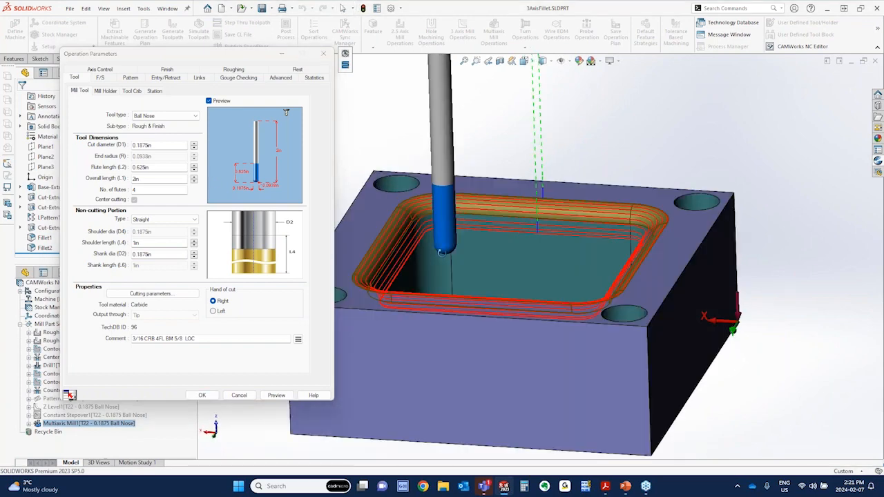
left_click(101, 69)
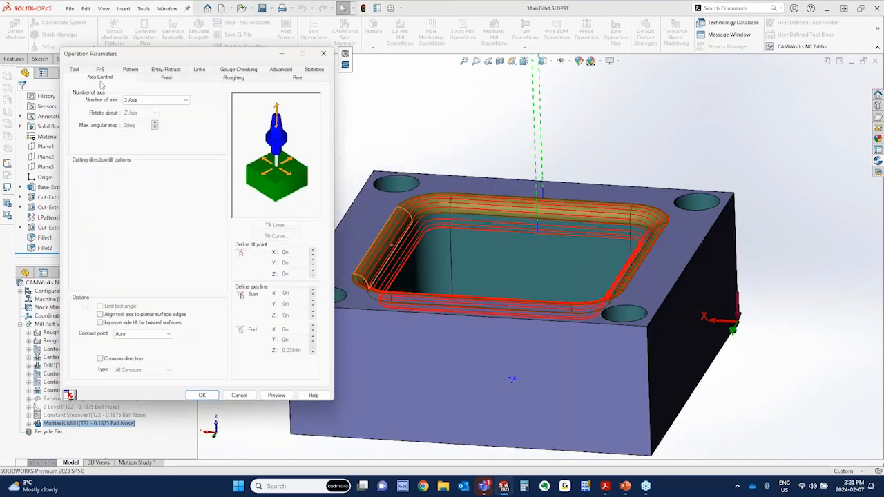
left_click(147, 102)
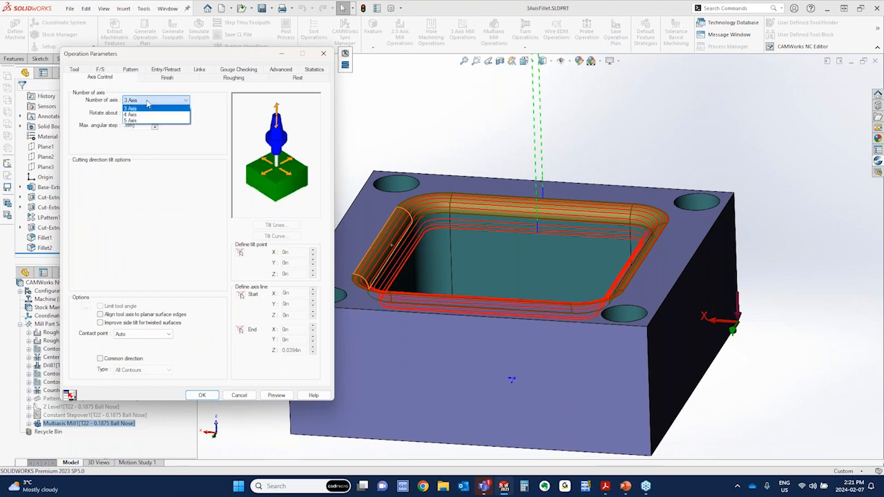
left_click(147, 102)
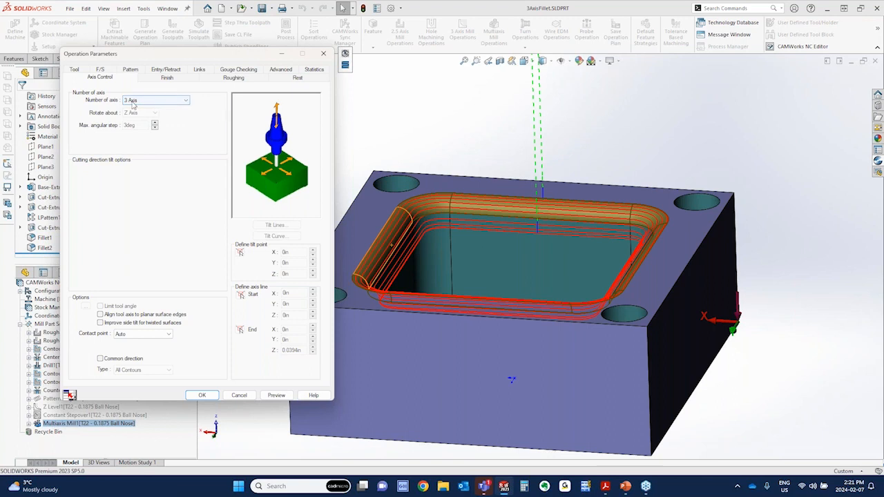
Examine Multiaxis Mill1's pattern types and compare the Offset From Curve settings with the toolpath around the pocket fillet
left_click(130, 70)
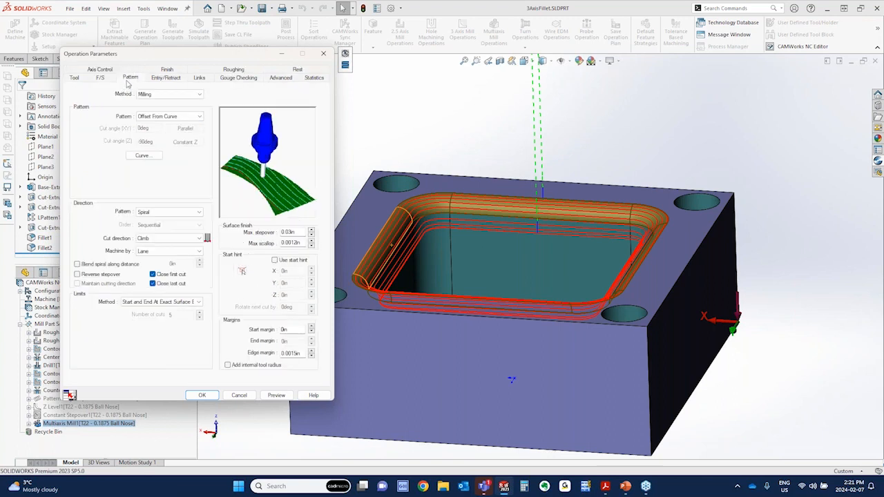
left_click(201, 118)
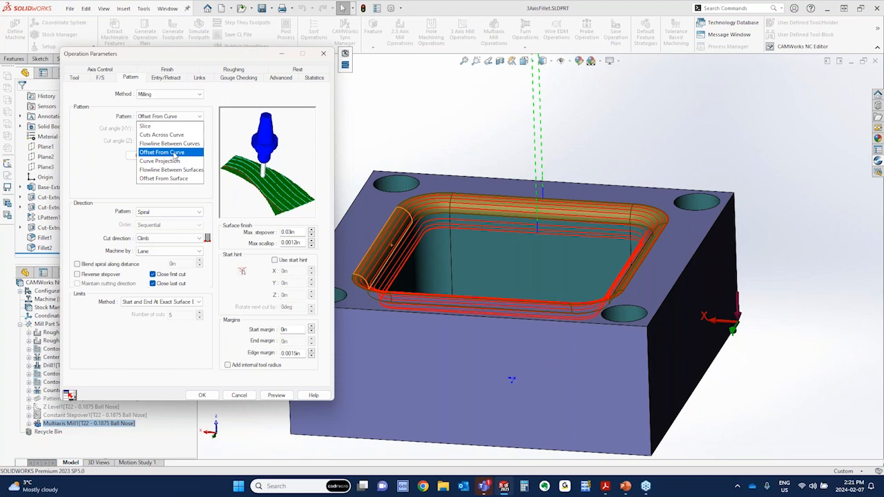
left_click(169, 371)
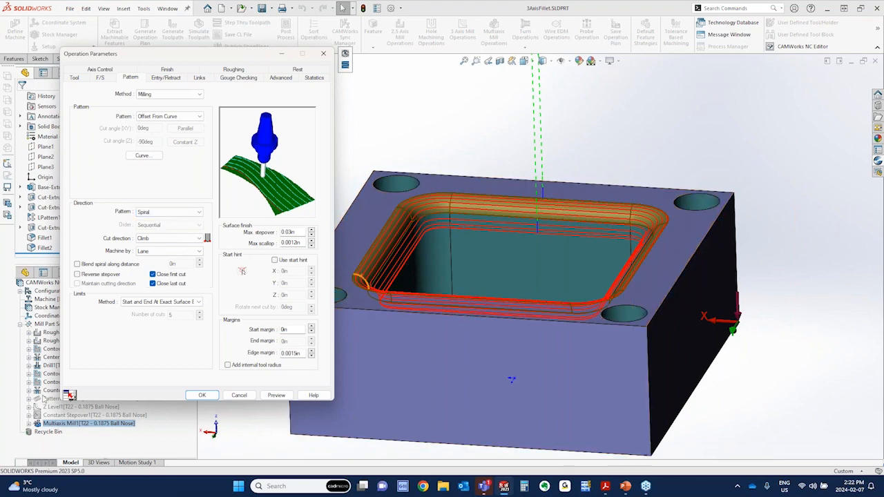
scroll(510, 192, "down", 5)
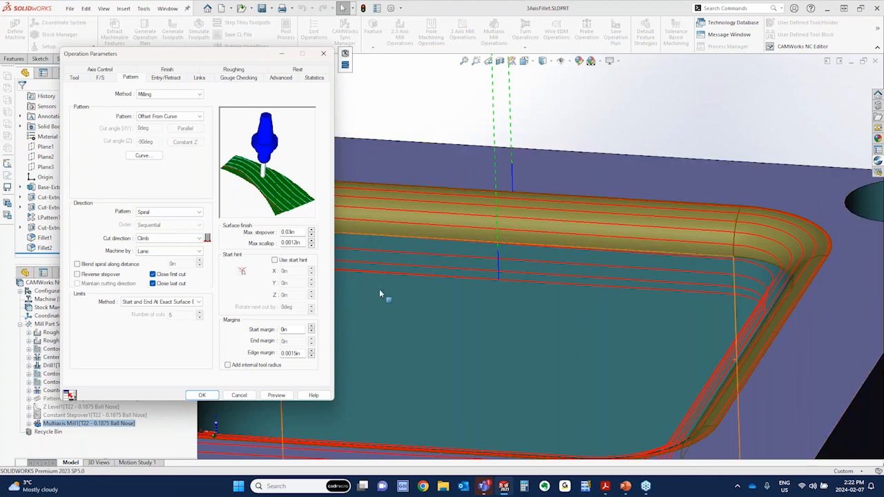
scroll(501, 311, "up", 6)
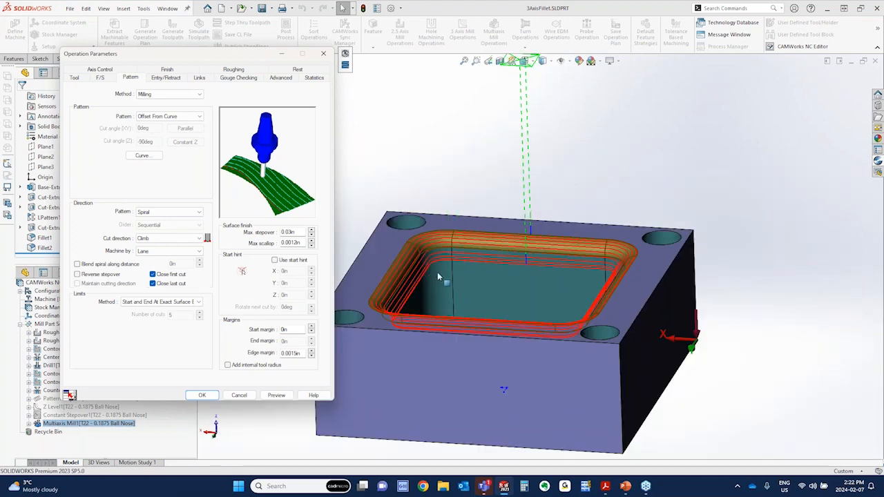
middle_click_drag(438, 277, 394, 280)
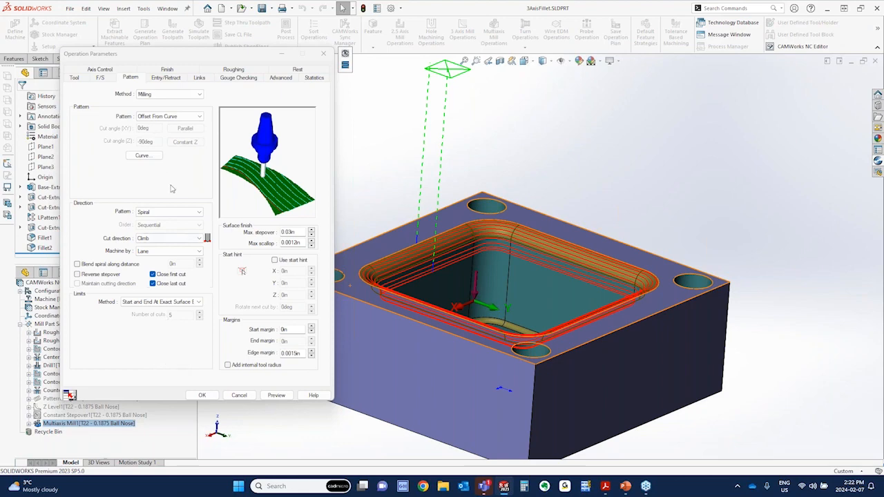
Check the Offset From Surface pattern choice and the maximum stepover of Multiaxis Mill1, and close the definition
left_click(161, 116)
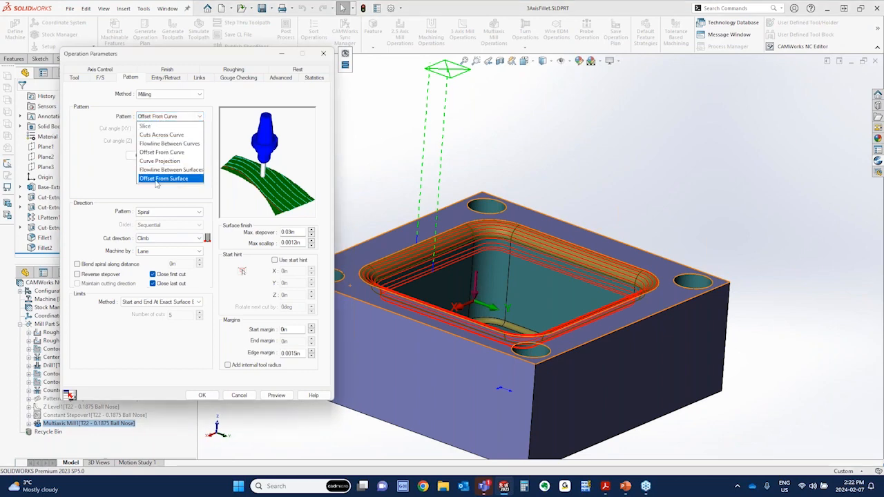
left_click(108, 184)
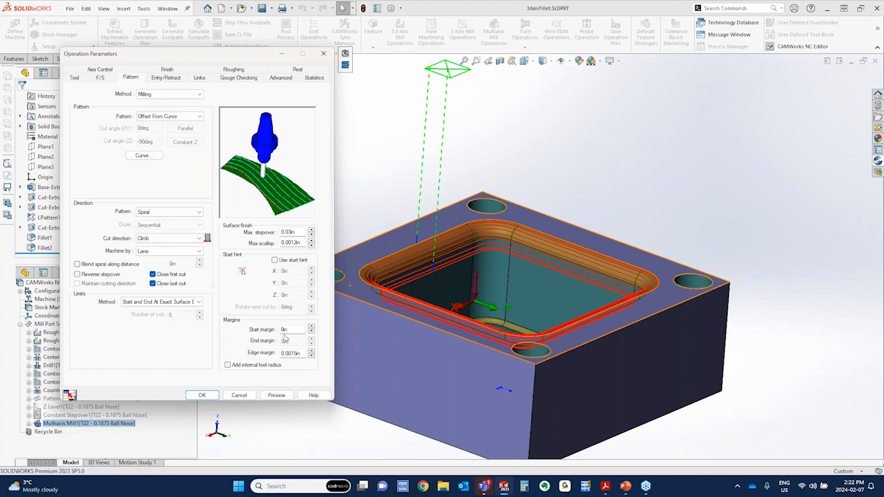
left_click_drag(297, 232, 268, 230)
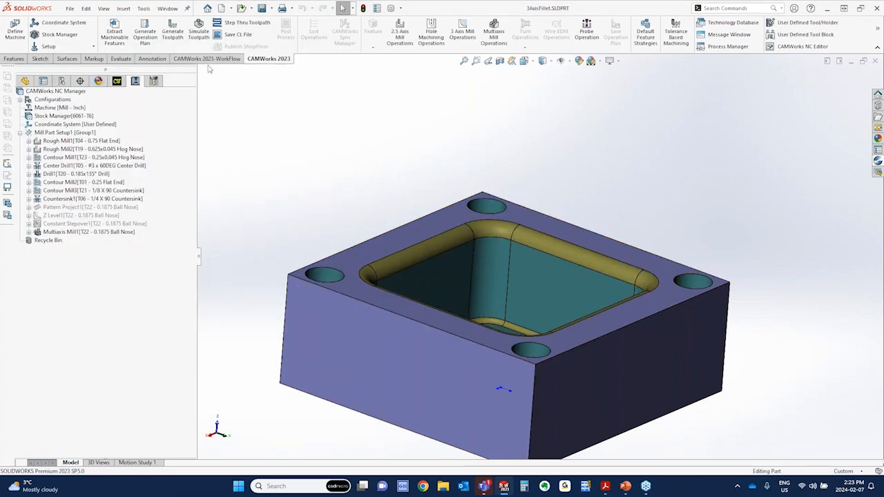
Simulate all the toolpaths through Multiaxis Mill1, inspect the machined pocket fillet, and close the simulation
left_click(197, 31)
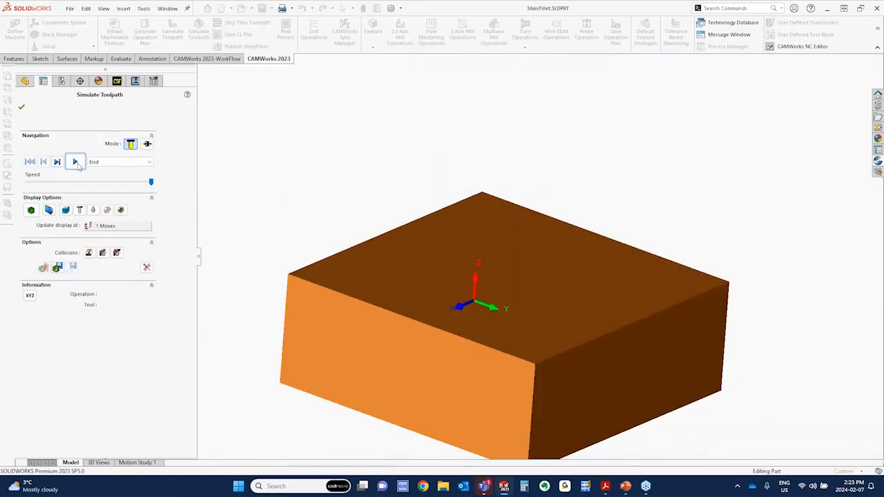
left_click(76, 162)
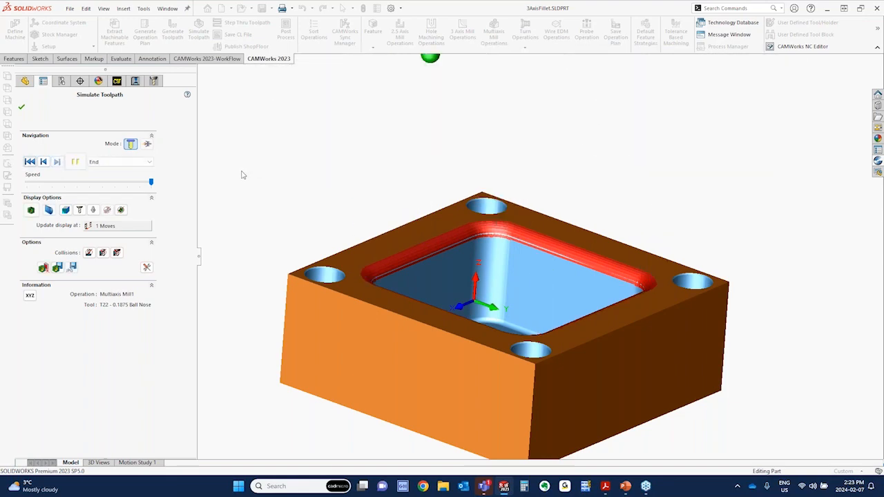
mouse_move(416, 231)
middle_mouse_down()
mouse_move(407, 268)
mouse_move(404, 227)
middle_mouse_up()
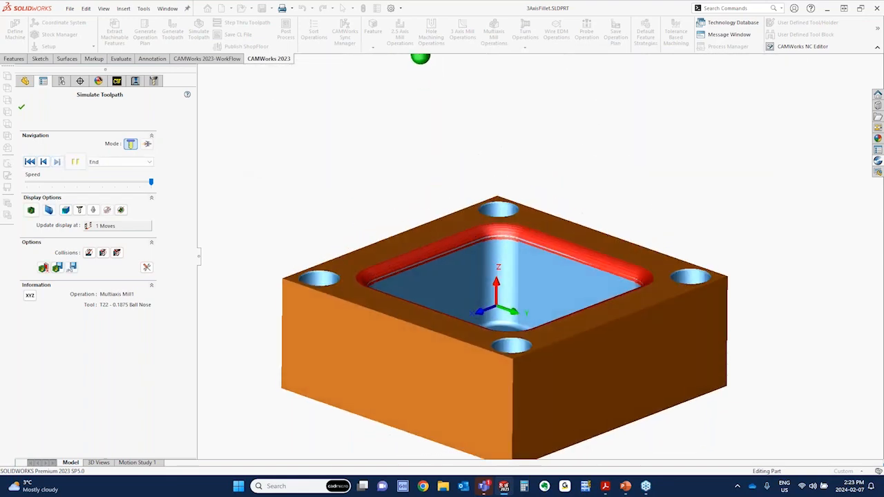
left_click(21, 108)
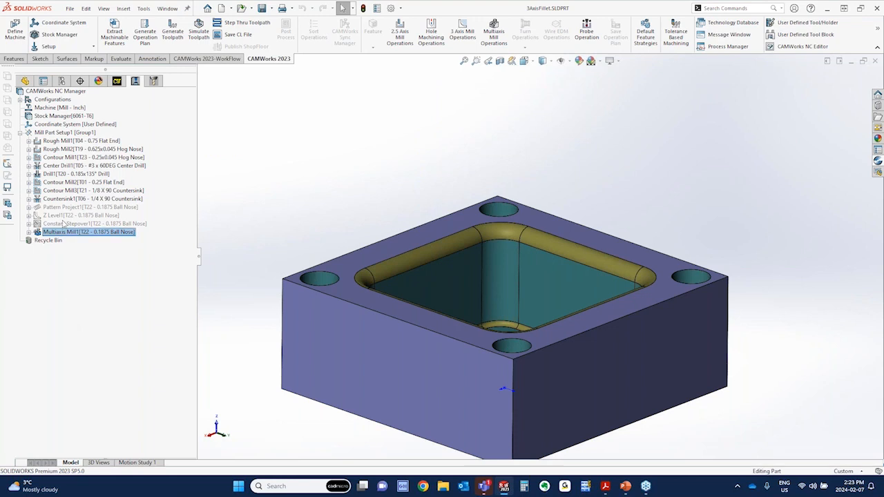
Check the Save Operation Plan choice available for Multi Surface Feature2 and leave the feature unchanged
mouse_move(61, 209)
left_click(118, 81)
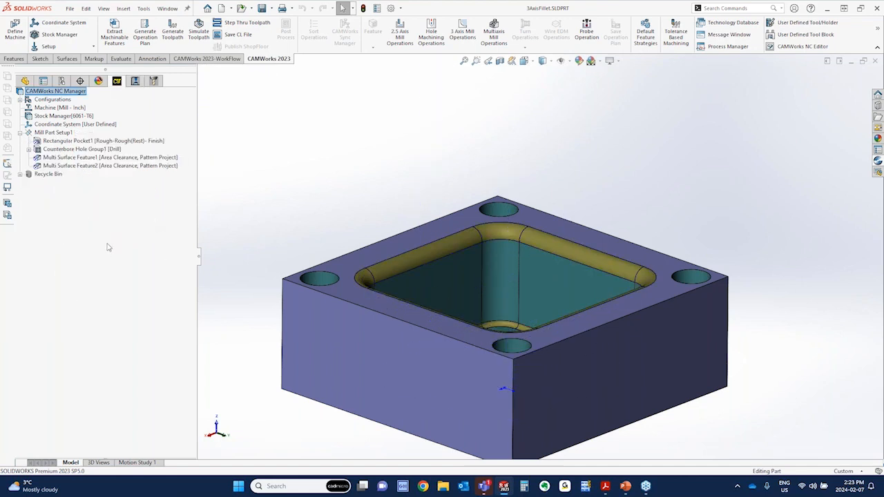
right_click(84, 167)
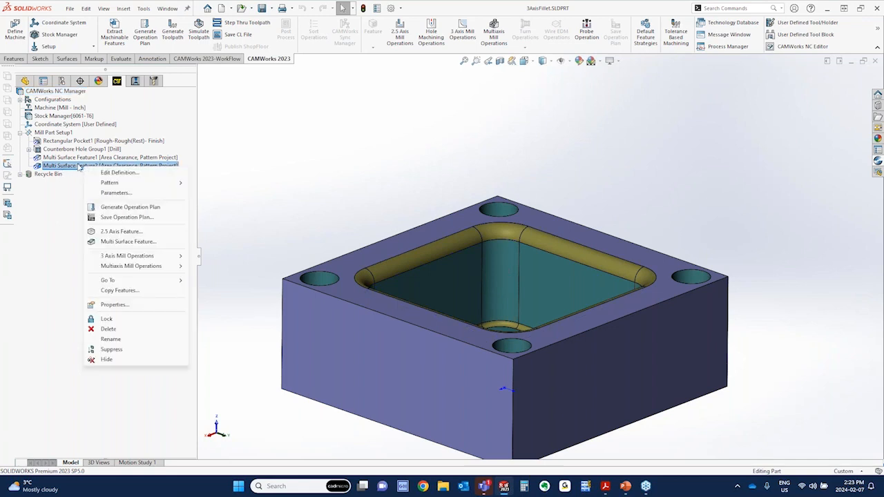
key("ctrl")
key("ctrl")
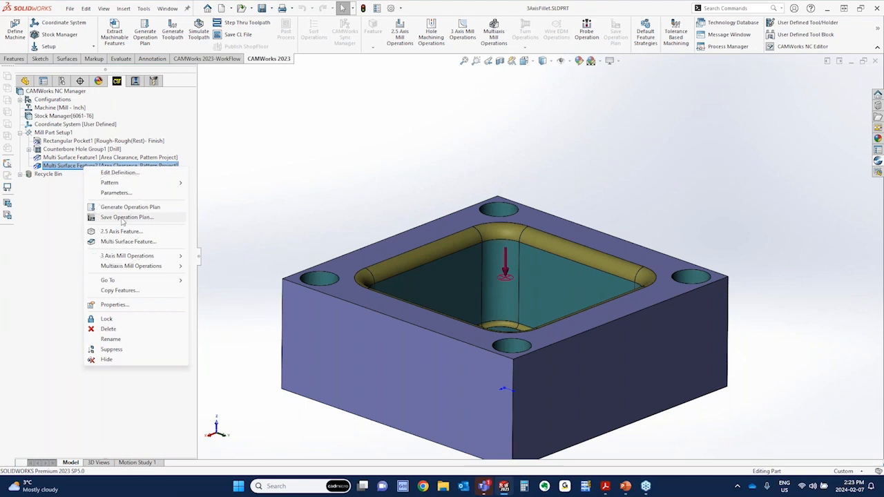
left_click(79, 356)
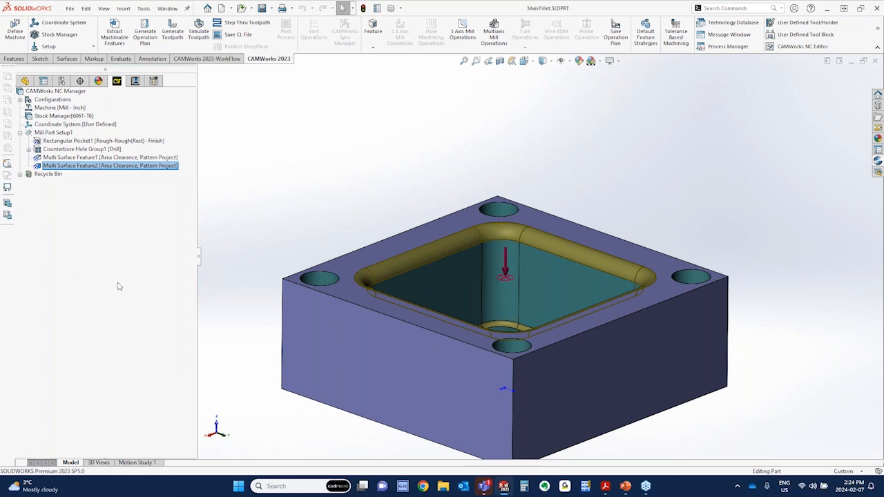
Switch to the PowerPoint slideshow and advance past the 3 Axis Radius Cutting Methods slide
key("alt+Tab")
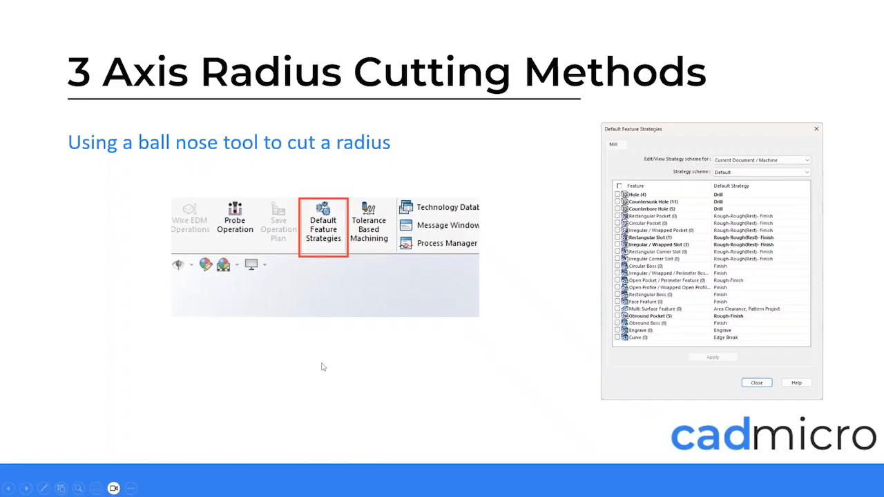
left_click(322, 363)
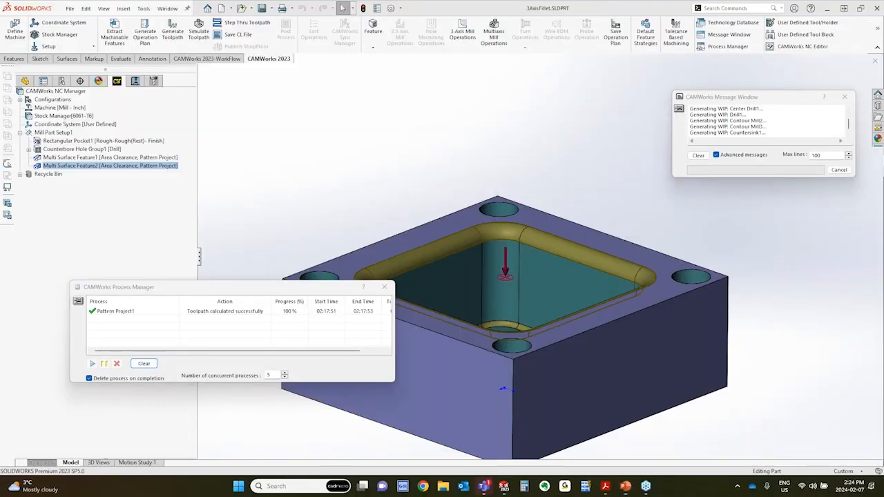
Return to SOLIDWORKS, reopen the definition of Multiaxis Mill1, and examine its Links settings alongside a close view of the fillet toolpath
left_click(135, 81)
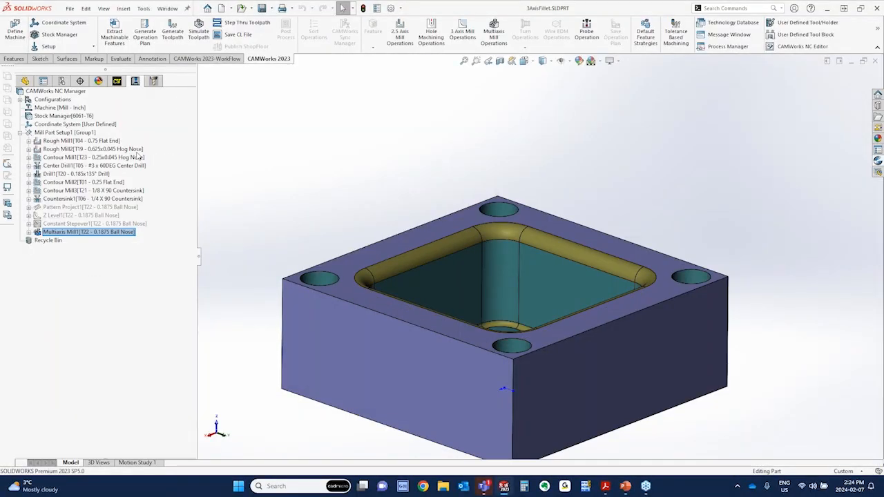
left_click(72, 233)
right_click(74, 235)
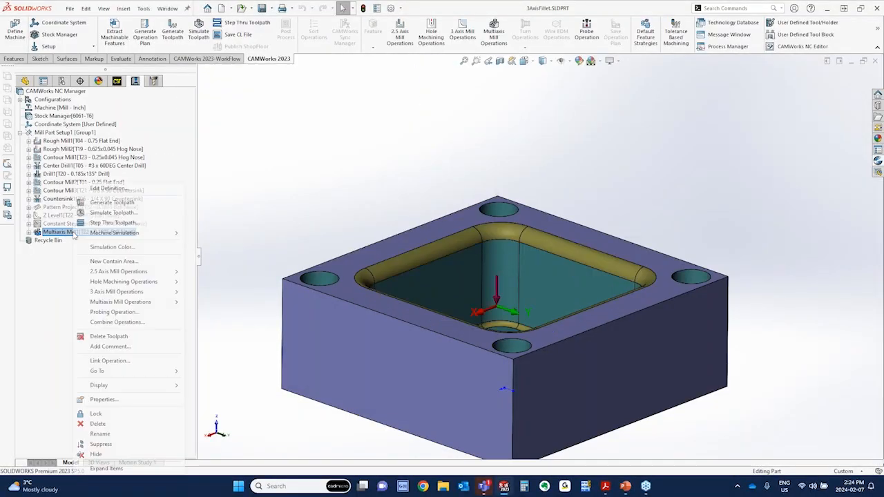
left_click(103, 189)
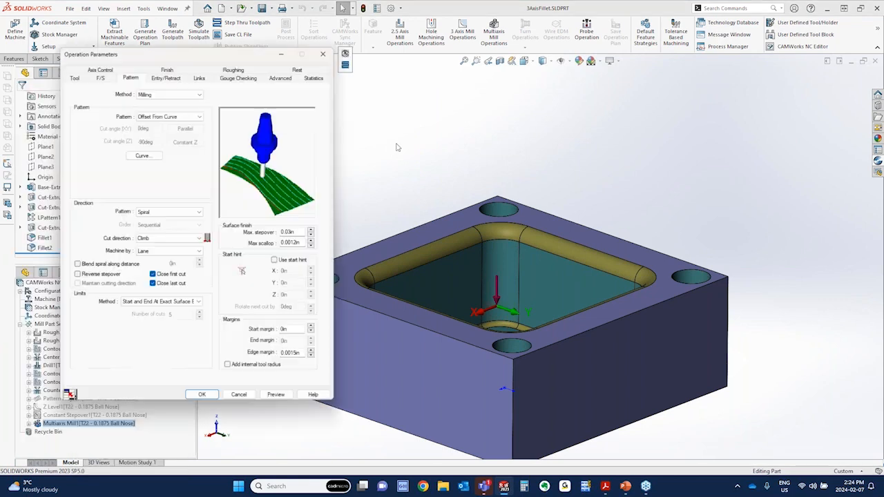
left_click(204, 79)
middle_click_drag(449, 315, 423, 314)
scroll(470, 273, "down", 5)
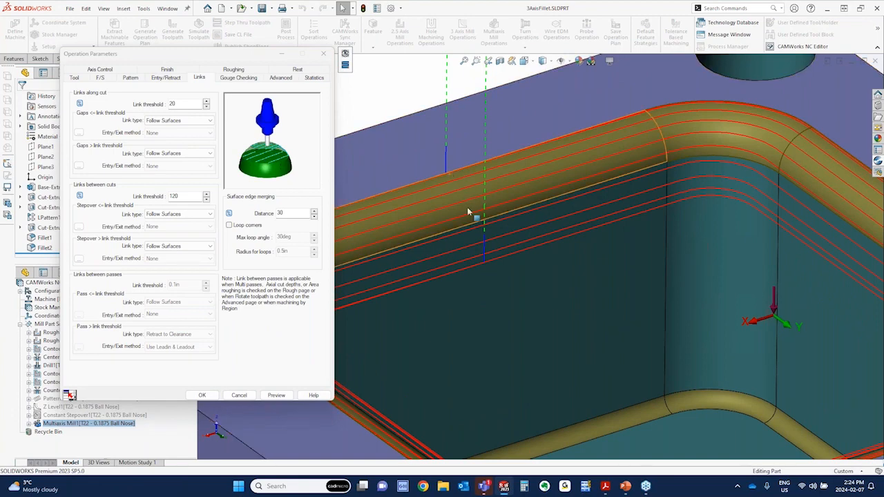
Set the direction pattern of Multiaxis Mill1 to Zig and preview the resulting toolpath
left_click(130, 78)
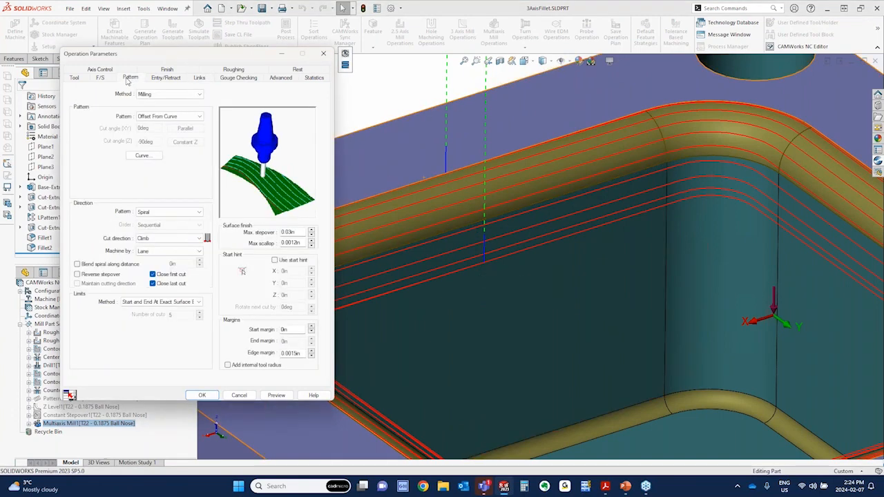
left_click(166, 213)
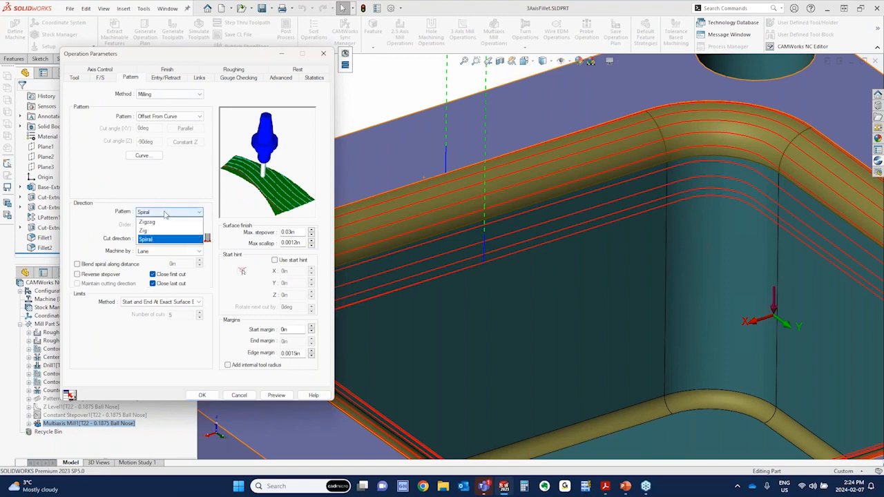
left_click(146, 230)
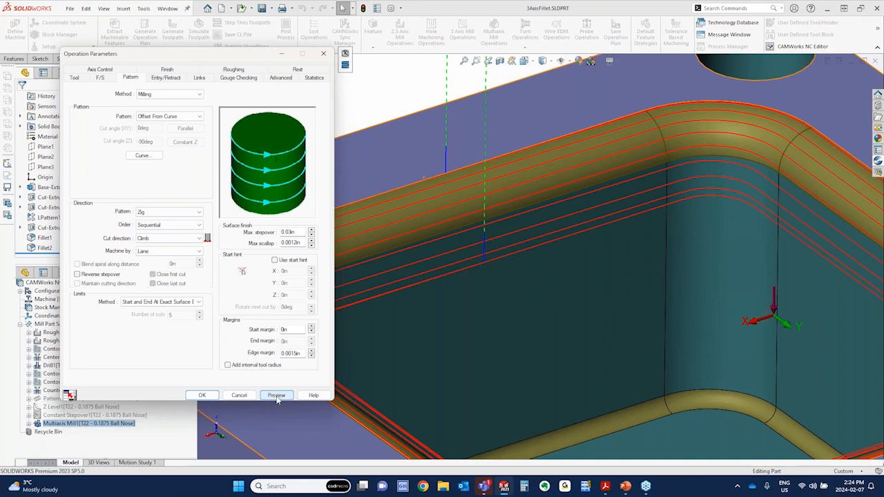
left_click(277, 395)
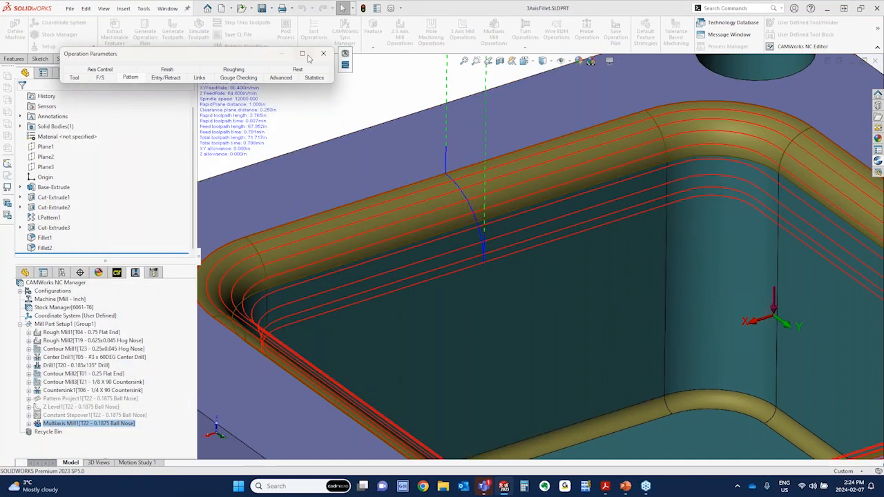
Review the Links settings against the Multi-Axis Linking slide, and check the unit toggle of the along-cut link threshold
left_click(199, 77)
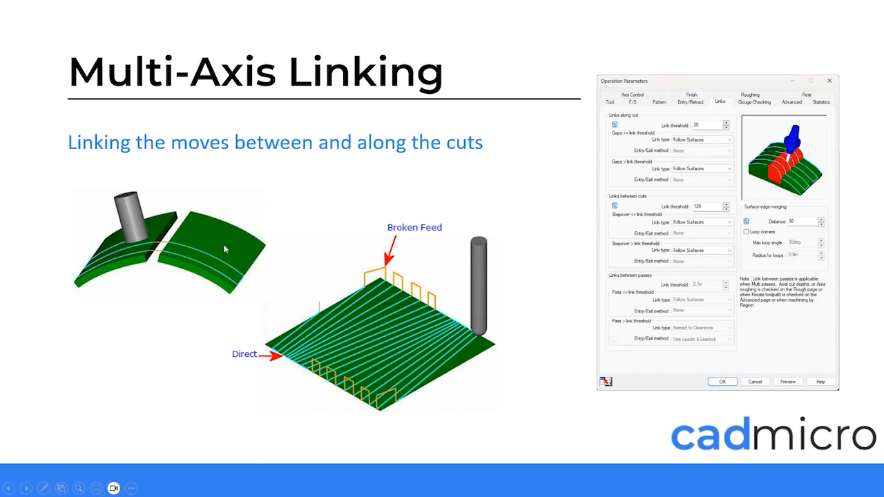
key("alt+Tab")
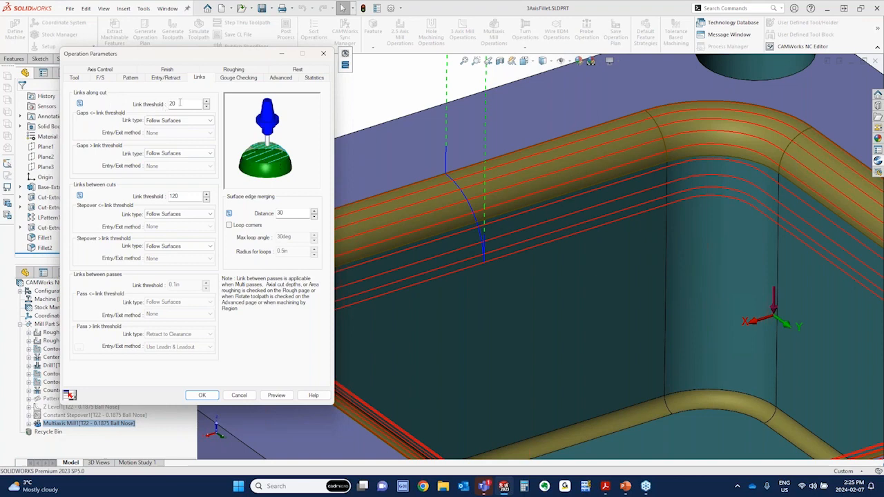
left_click(175, 103)
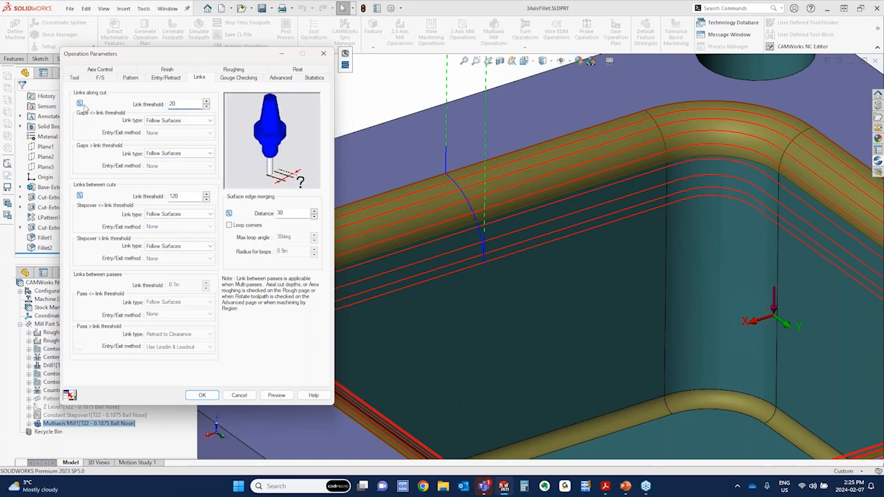
key("ctrl")
key("ctrl")
left_click(79, 104)
left_click(81, 103)
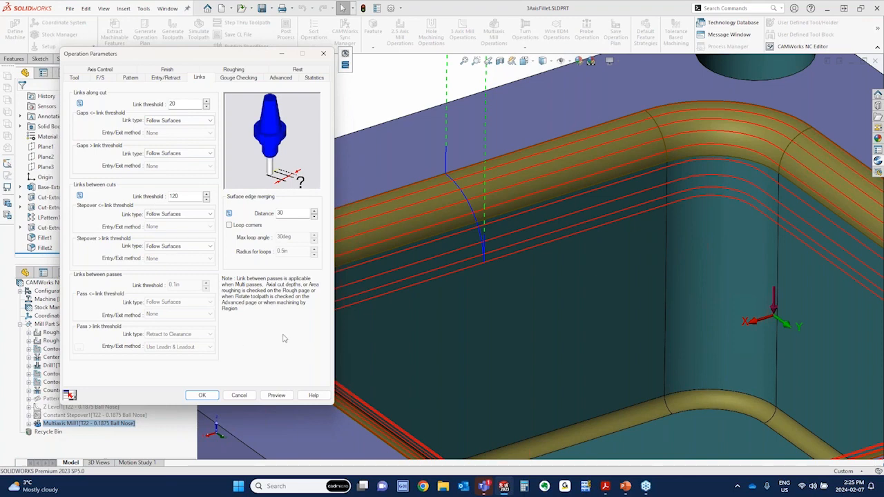
Read the help topic on links along cut, highlight parts of the link threshold definition, and close the help
left_click(314, 396)
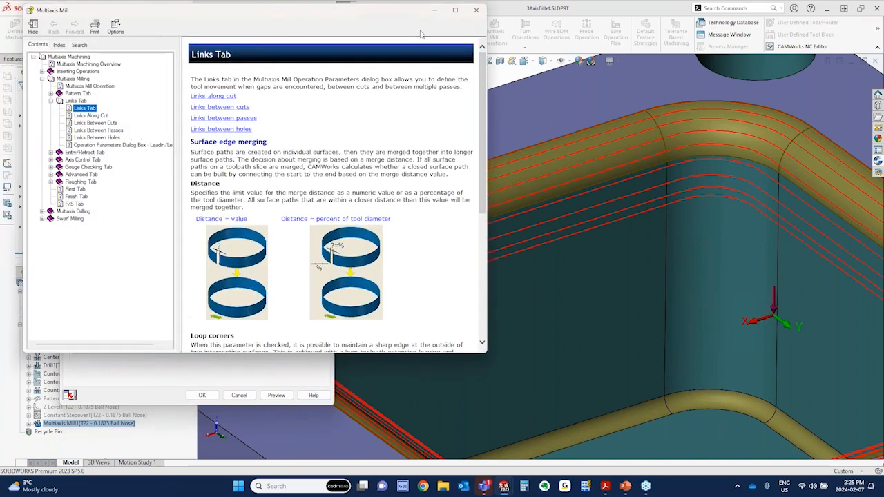
left_click_drag(419, 13, 734, 50)
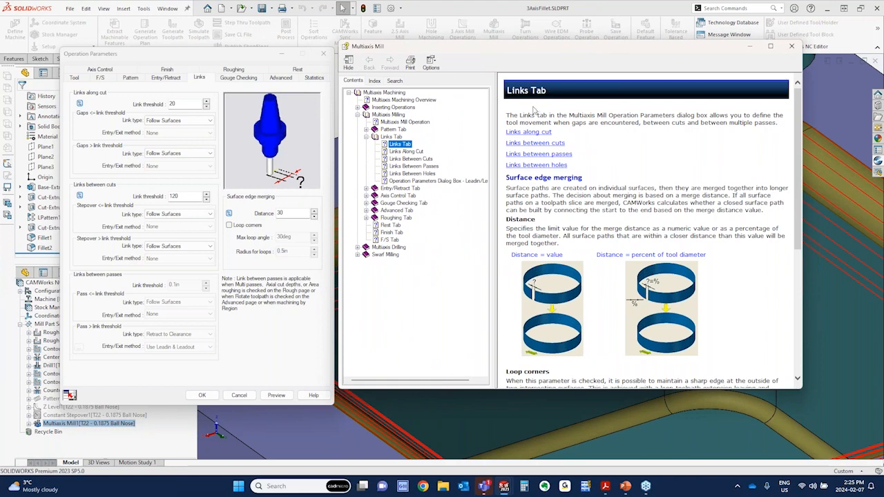
left_click(529, 132)
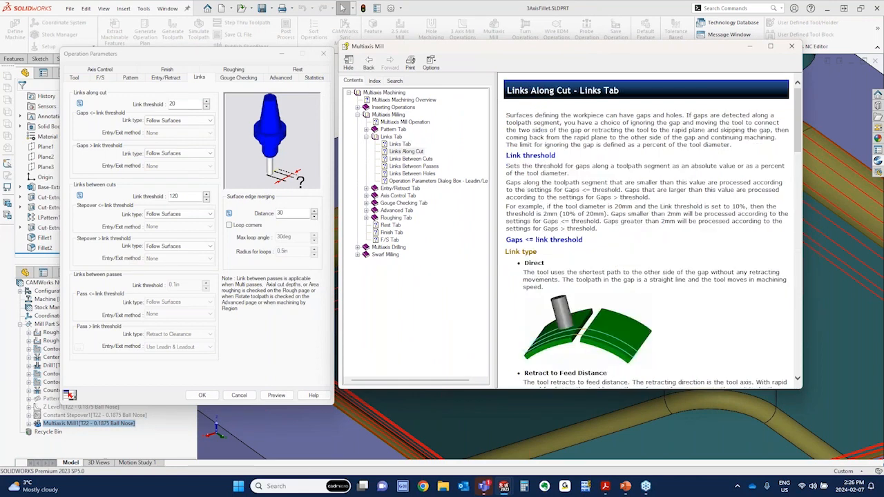
scroll(645, 255, "down", 8)
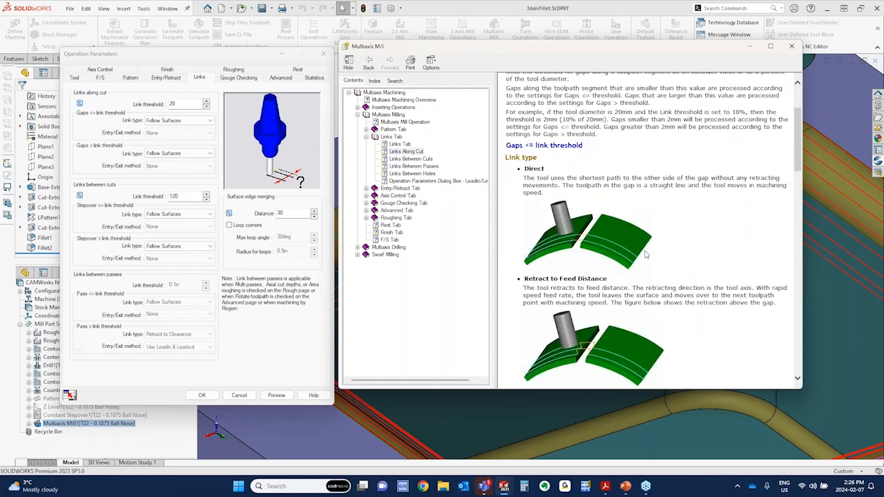
scroll(647, 252, "up", 8)
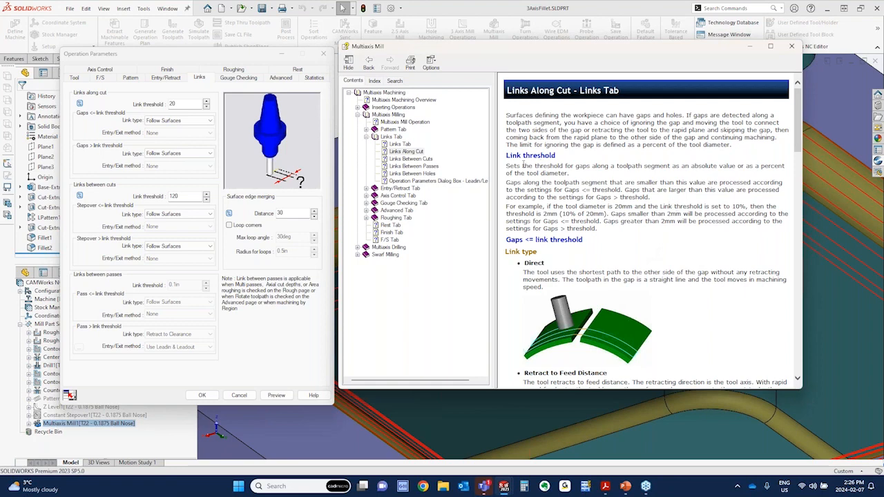
left_click_drag(542, 165, 717, 166)
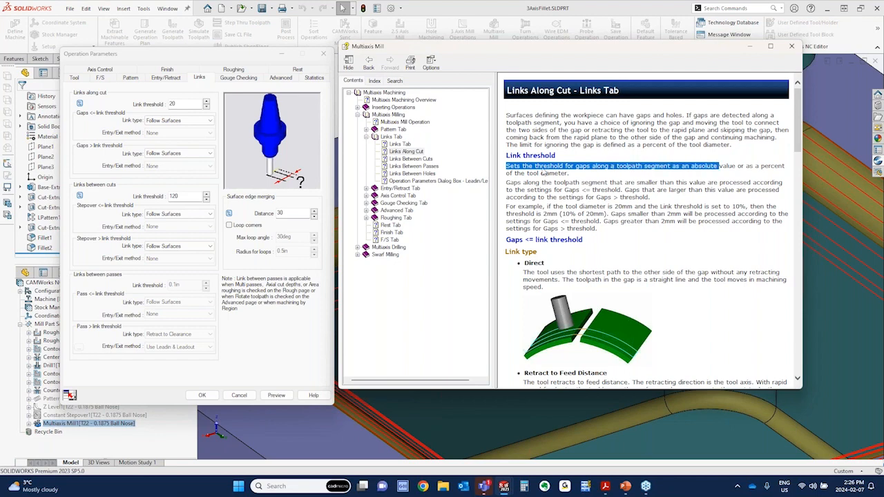
left_click_drag(527, 173, 569, 173)
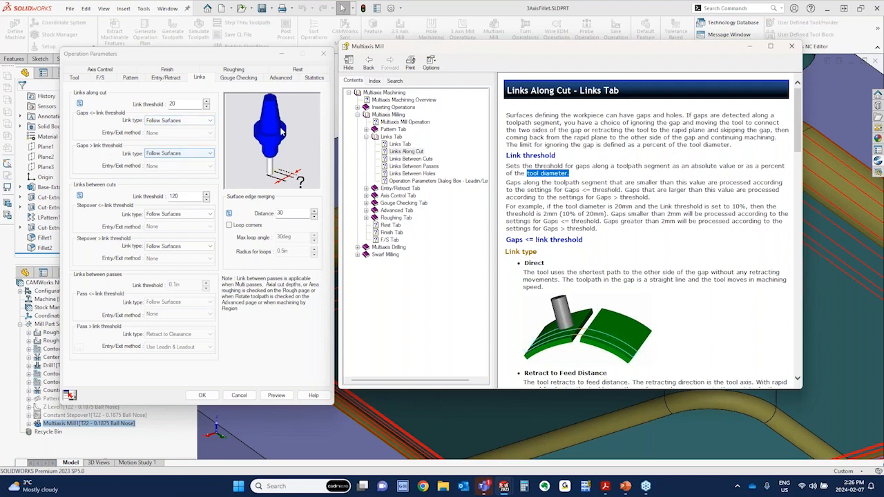
left_click(792, 46)
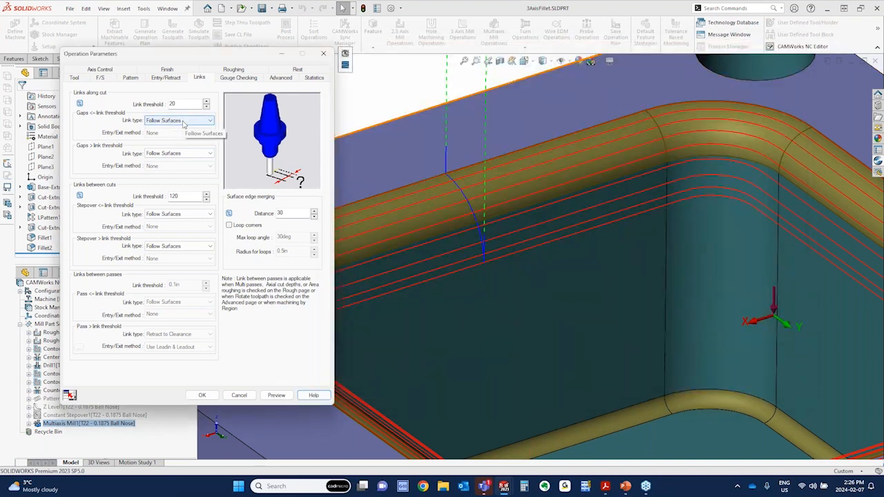
For links along cut, try the Direct link type for gaps within the threshold, and set it to Retract to Clearance
left_click(184, 122)
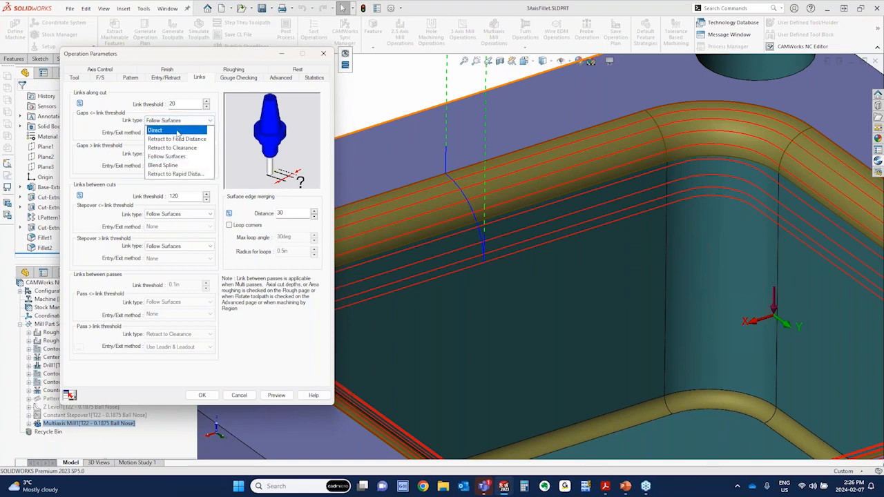
left_click(178, 131)
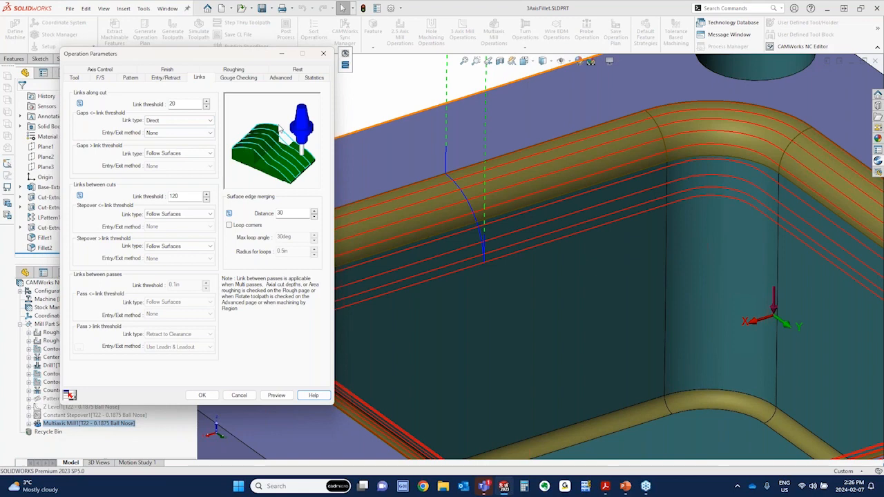
left_click(178, 121)
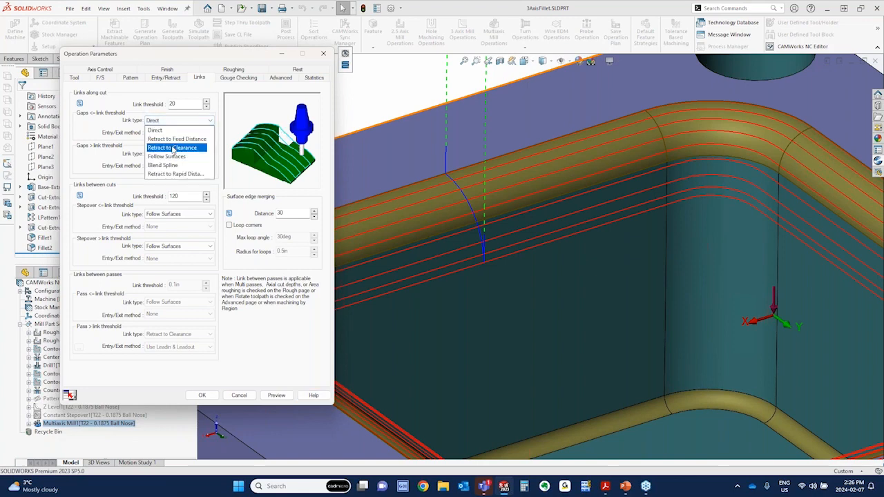
left_click(173, 148)
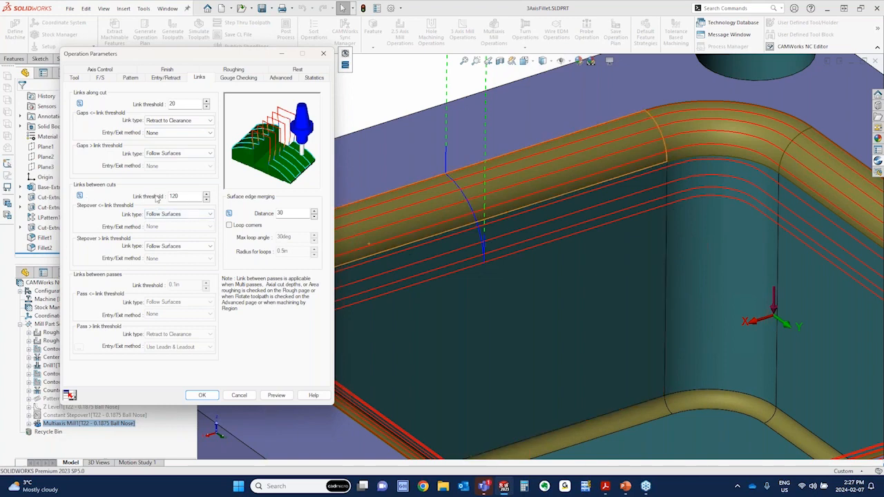
Read the help topic on links between cuts, highlight Max stepover in the link threshold definition, and close the help
left_click(312, 395)
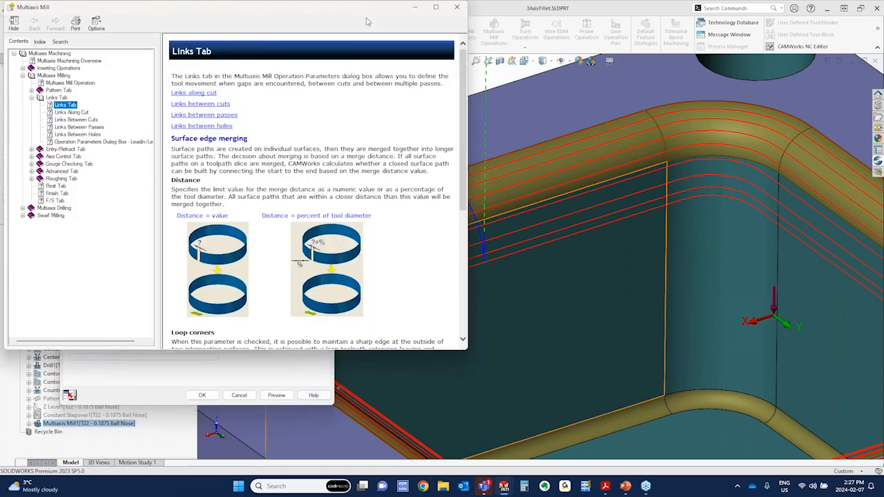
left_click_drag(307, 13, 639, 53)
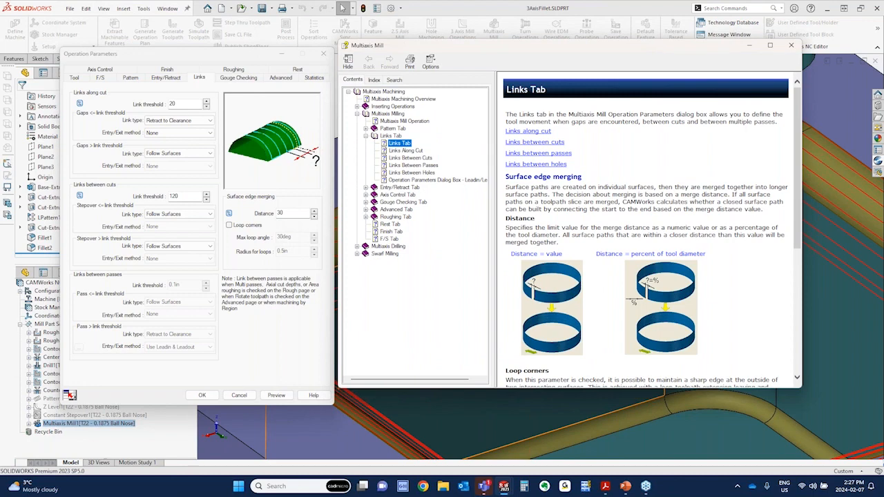
left_click(535, 143)
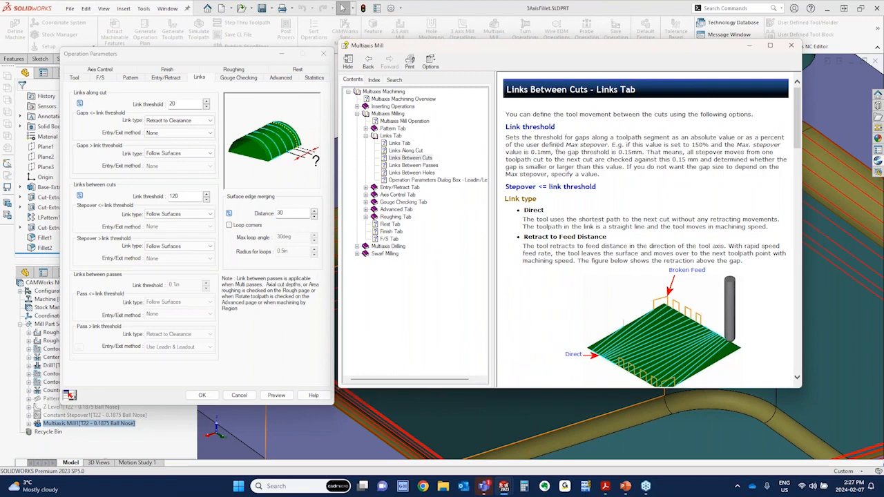
left_click_drag(565, 145, 608, 145)
left_click(791, 45)
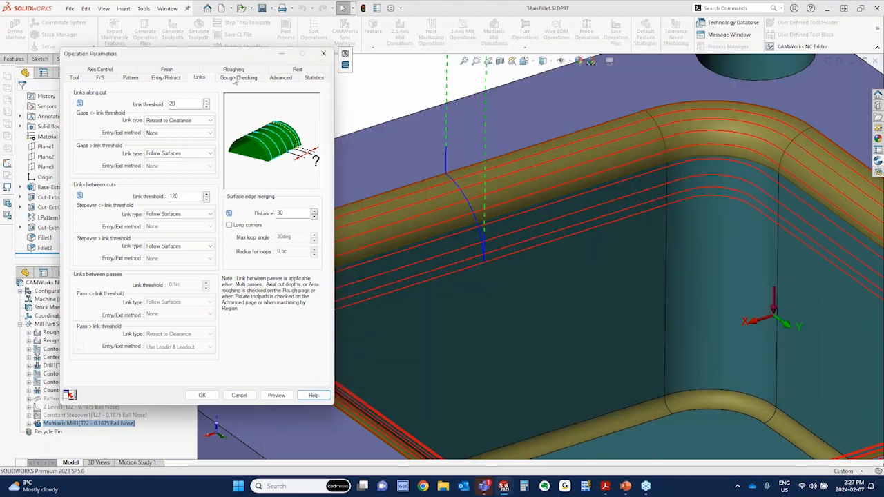
Check the Max. stepover value in the pattern settings, and the unit toggle of the between-cuts link threshold
left_click(133, 79)
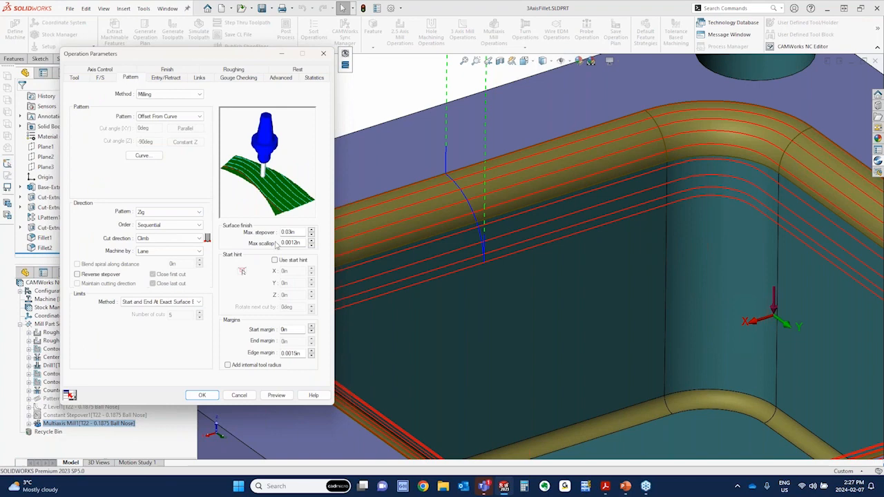
double_click(302, 232)
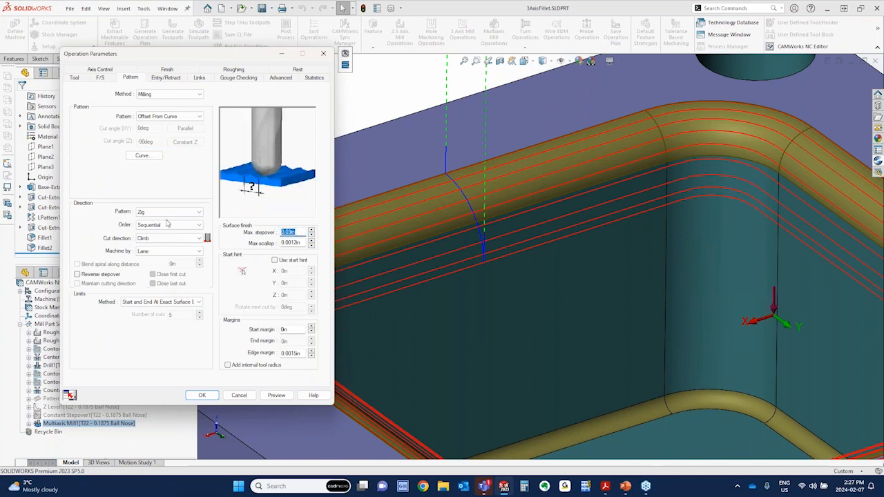
left_click(199, 78)
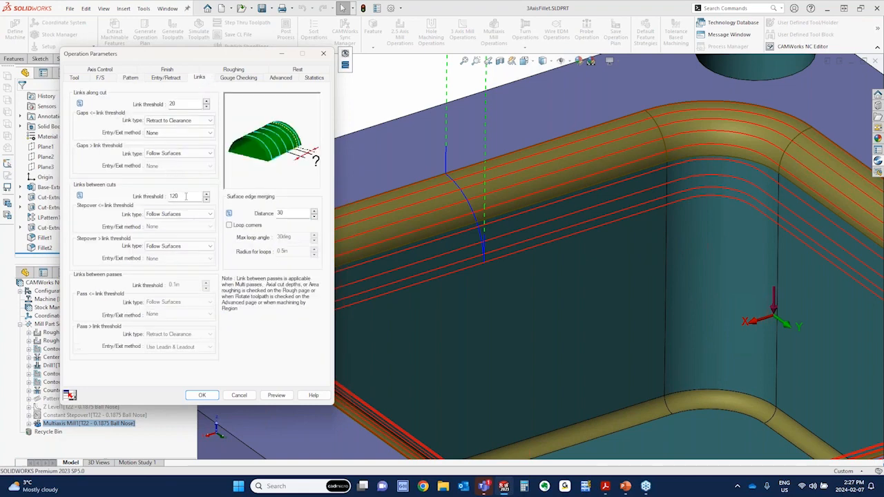
left_click(80, 197)
left_click(80, 196)
double_click(175, 196)
For links between cuts, set the link type to Retract to Clearance for stepovers both within and above the threshold, and preview the toolpath
left_click(190, 215)
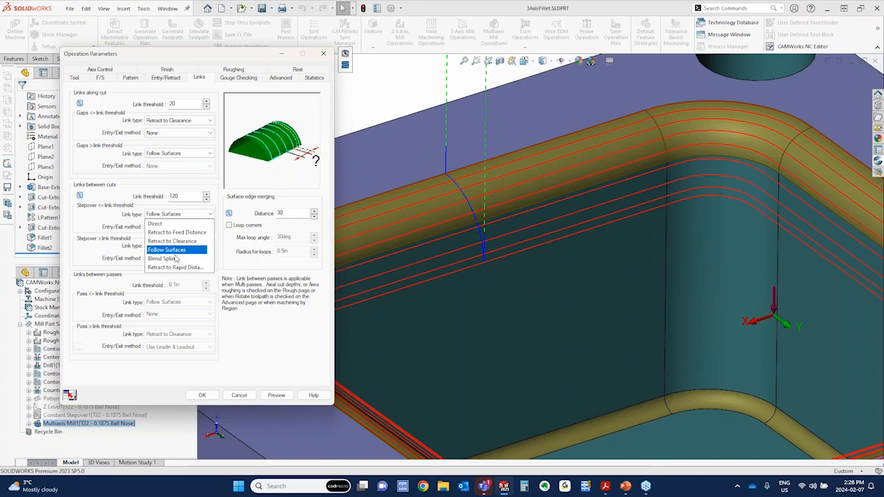
left_click(172, 241)
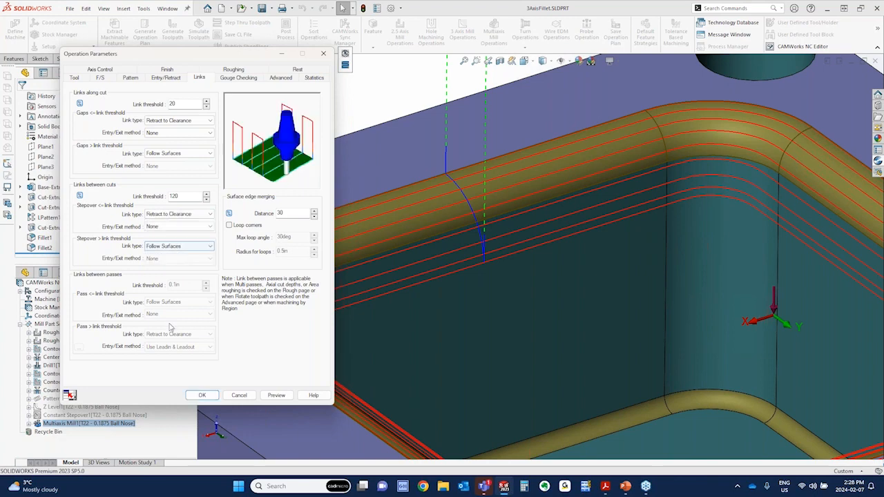
left_click(276, 395)
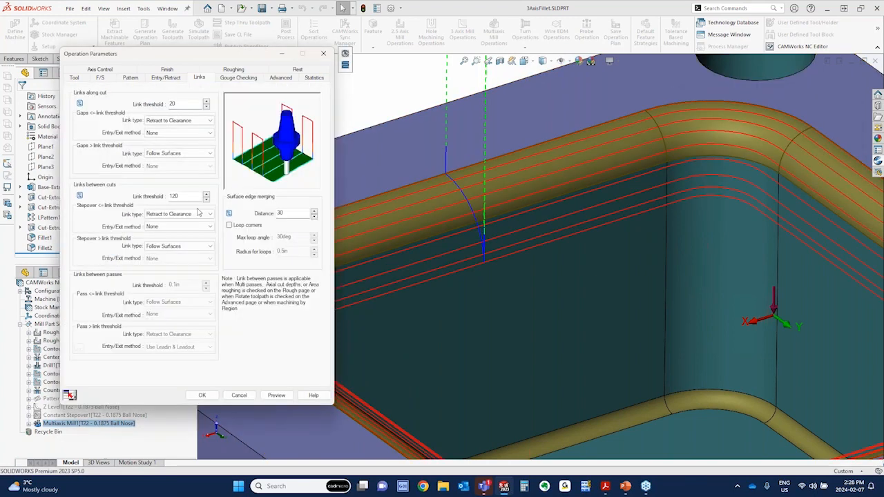
left_click(189, 247)
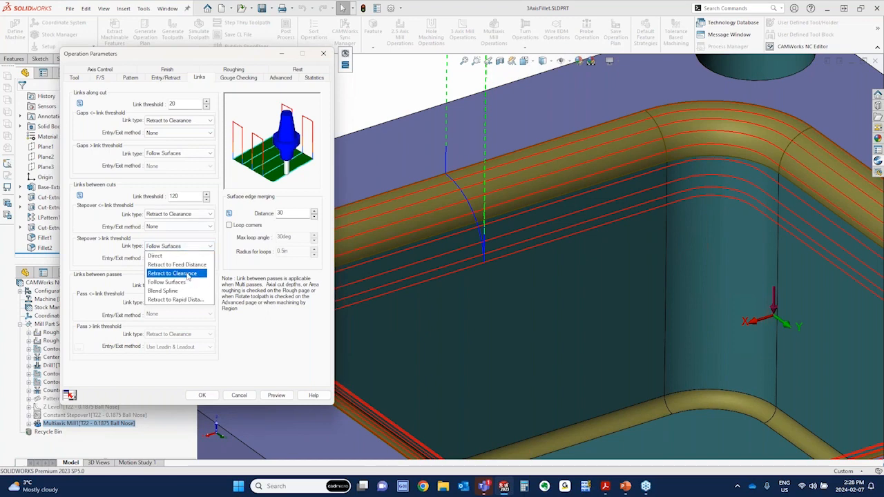
left_click(188, 274)
left_click(282, 396)
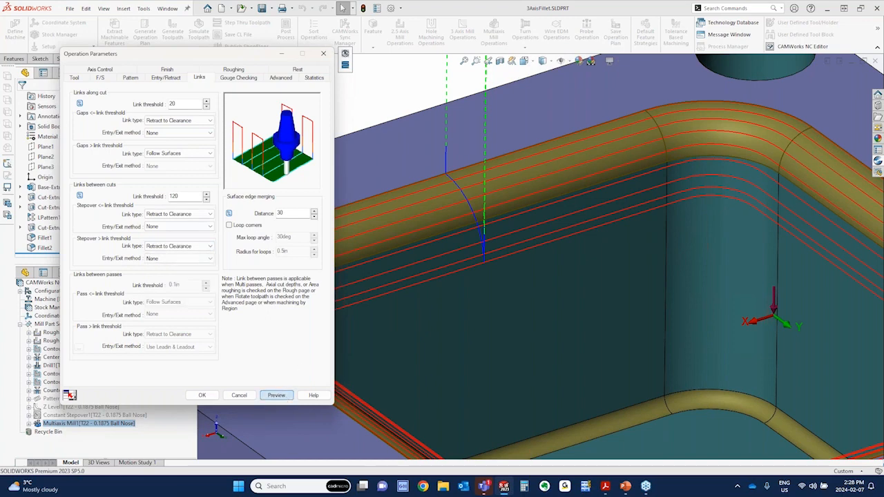
middle_click_drag(414, 339, 455, 334)
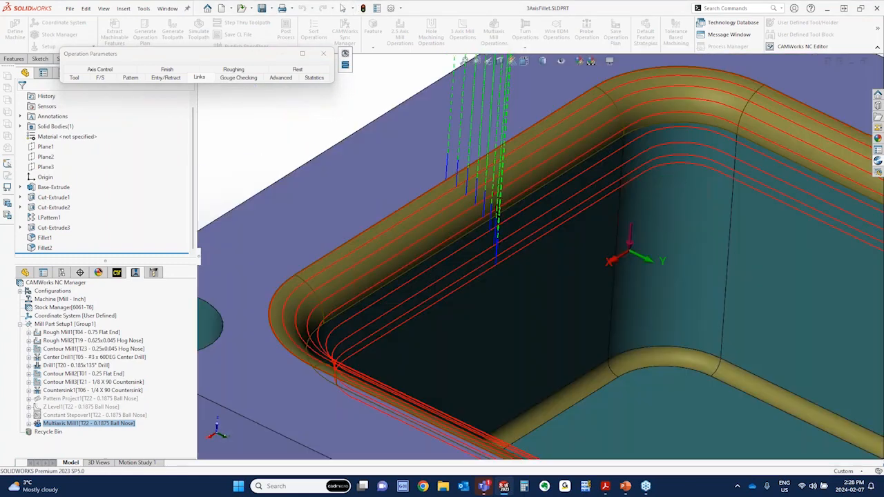
left_click(303, 54)
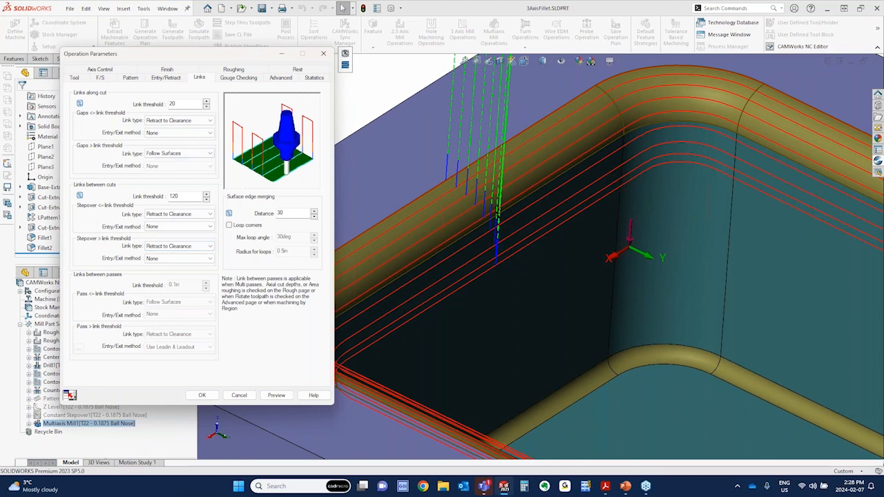
scroll(505, 268, "up", 8)
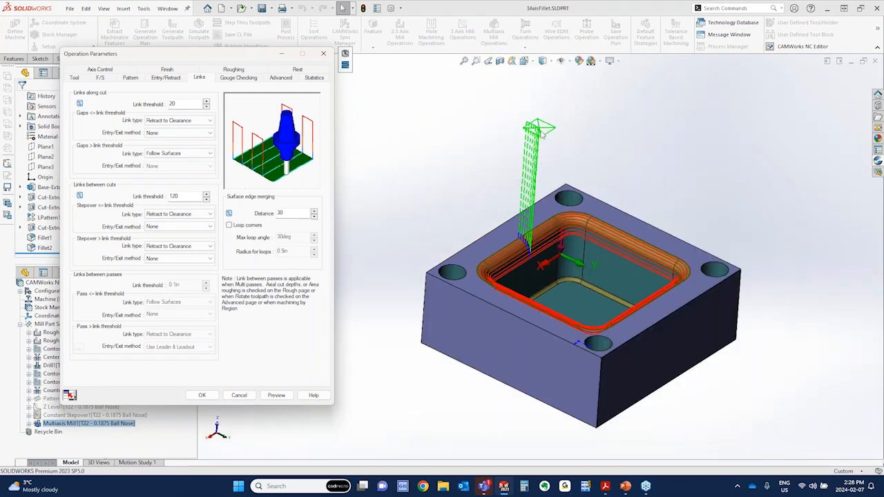
Set the link type for stepovers above the threshold to Retract to Feed Distance, and preview the resulting toolpath
left_click(168, 249)
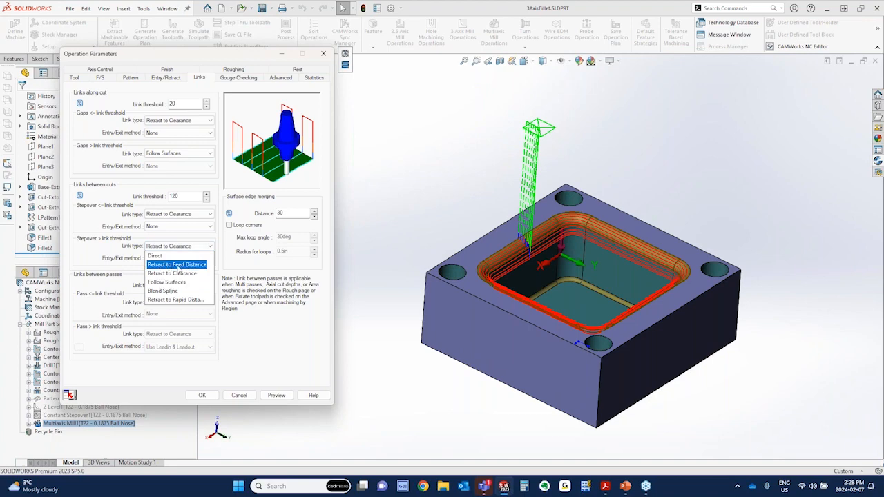
left_click(183, 269)
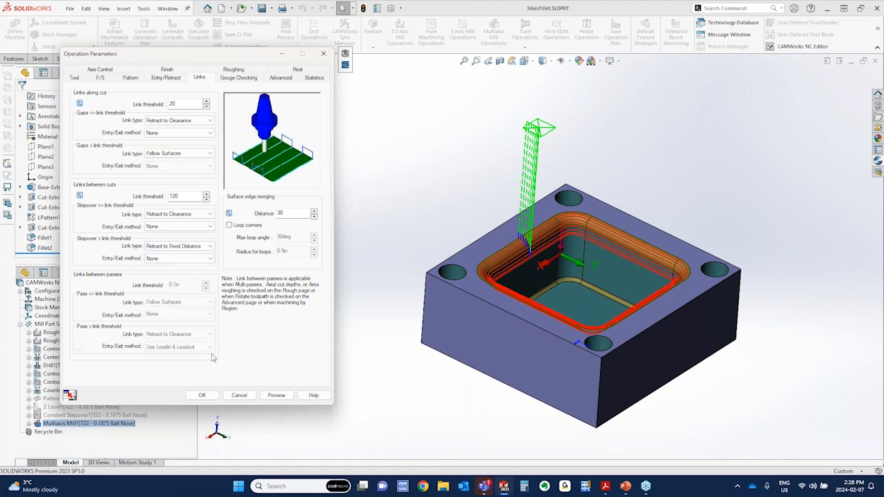
left_click(276, 395)
scroll(526, 249, "down", 10)
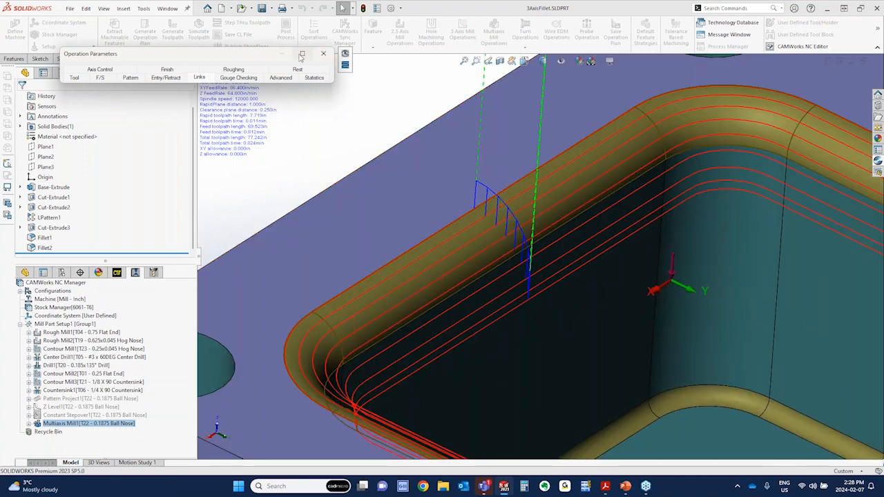
left_click(302, 54)
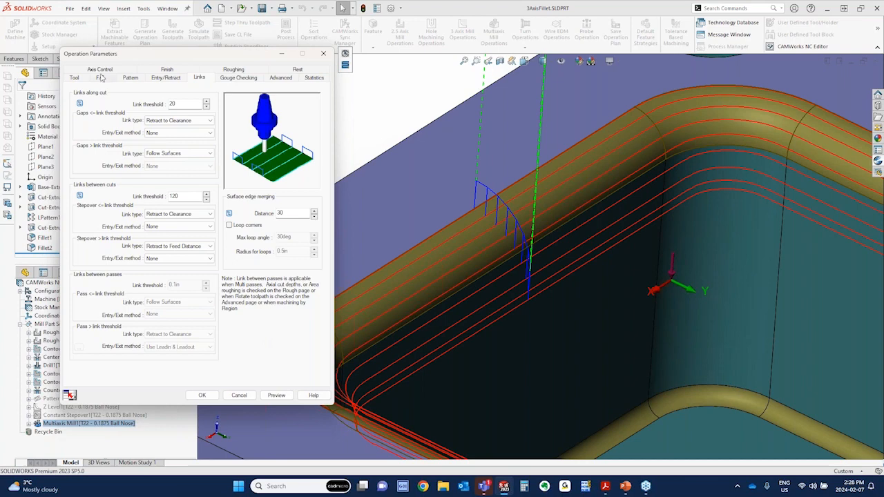
Look through the number of axis options in the axis control settings without changing them, and return to the Links settings
left_click(100, 70)
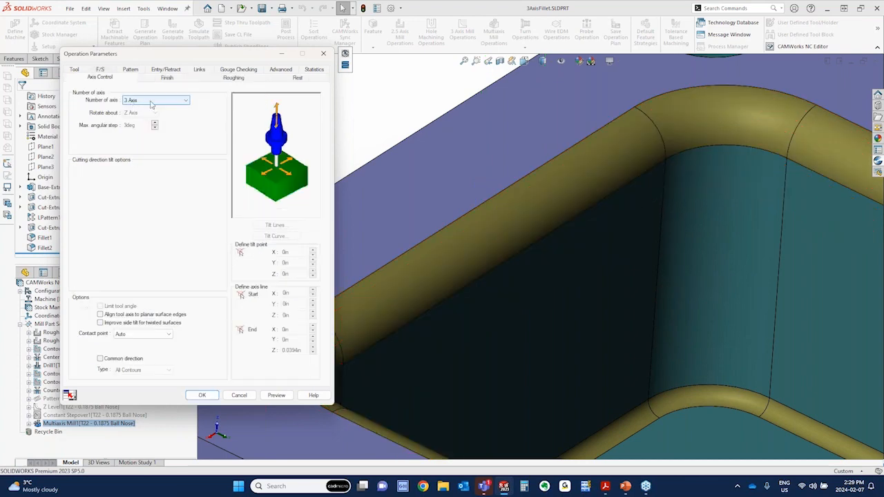
left_click(153, 100)
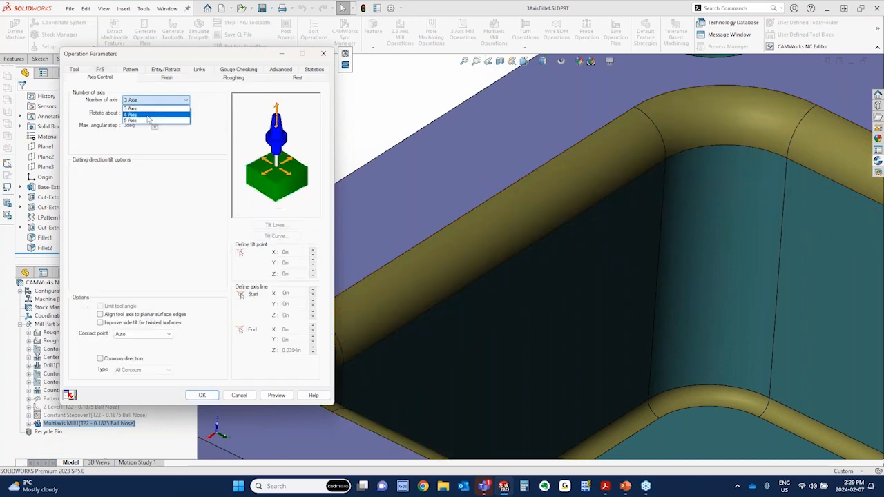
left_click(199, 105)
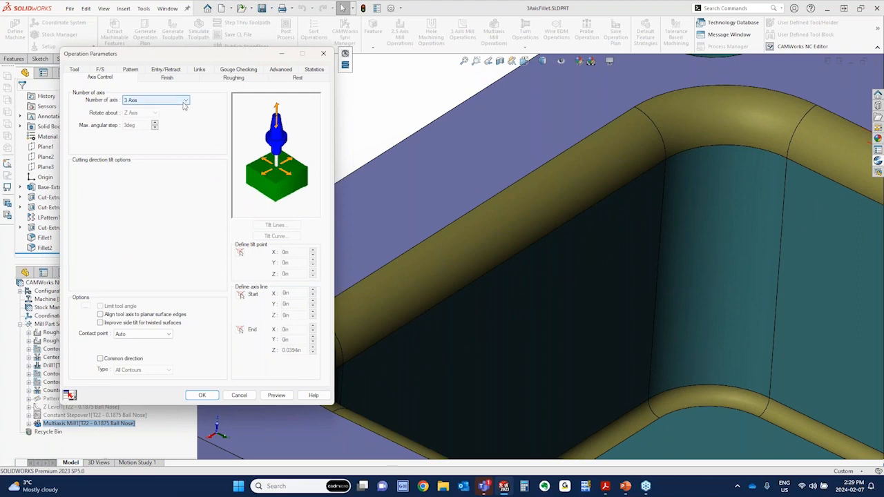
left_click(198, 70)
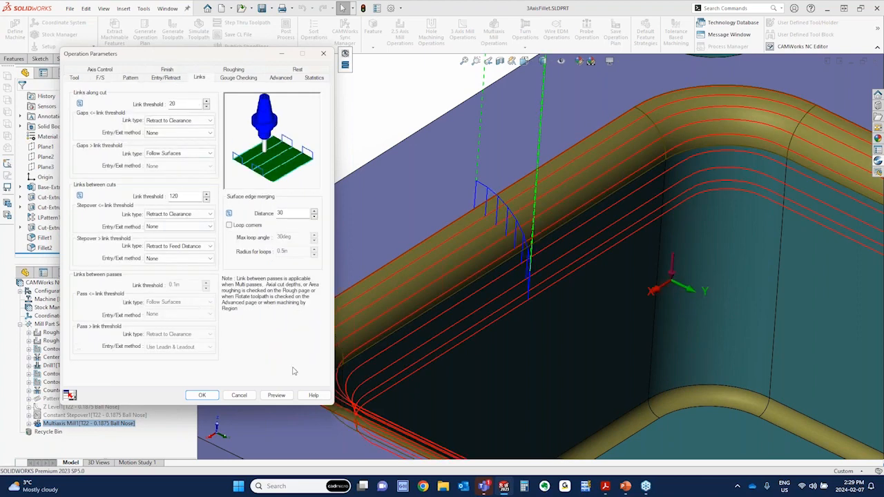
Read the help descriptions of the Direct, Retract to Feed Distance and Retract to Clearance link types along cut, and close the help
left_click(314, 396)
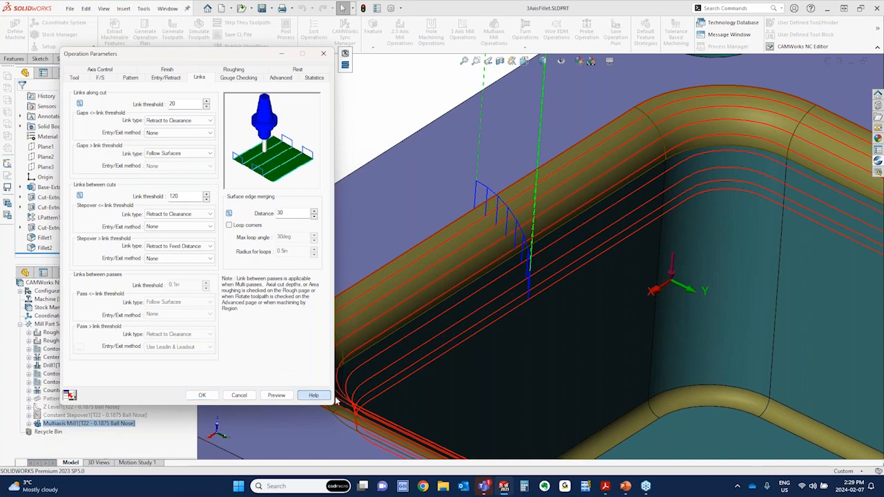
left_click(313, 396)
left_click(218, 95)
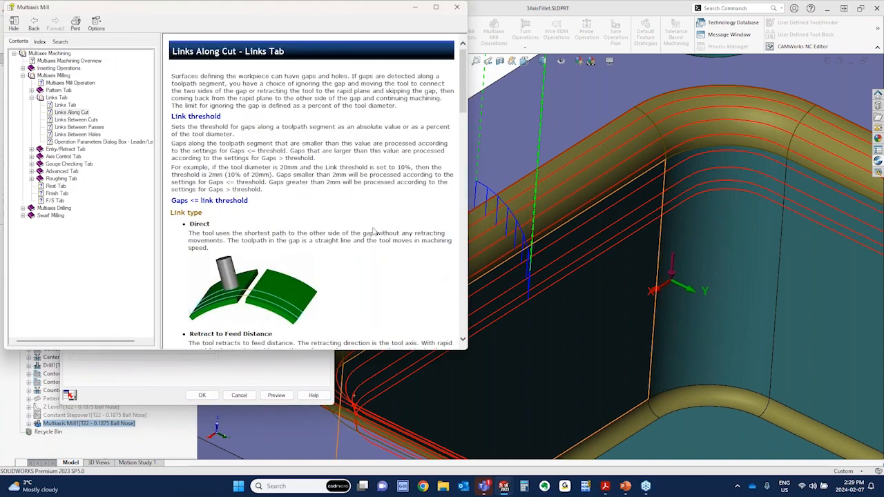
scroll(230, 161, "down", 3)
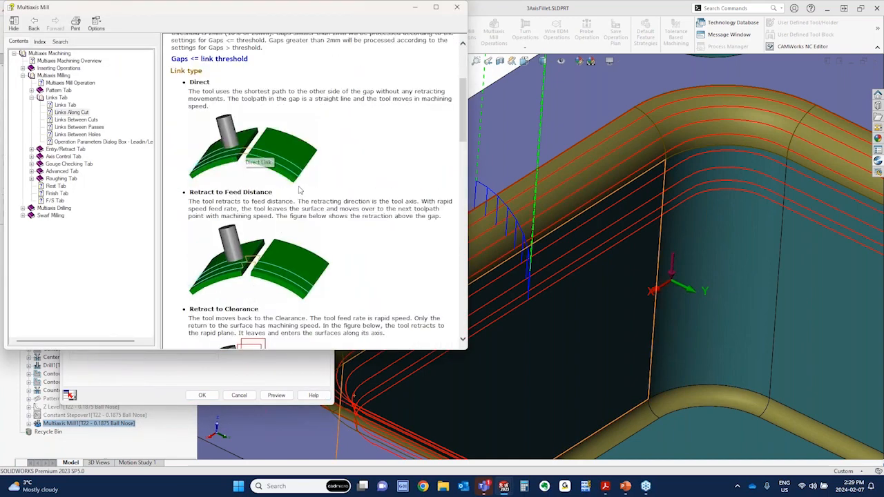
scroll(252, 166, "down", 3)
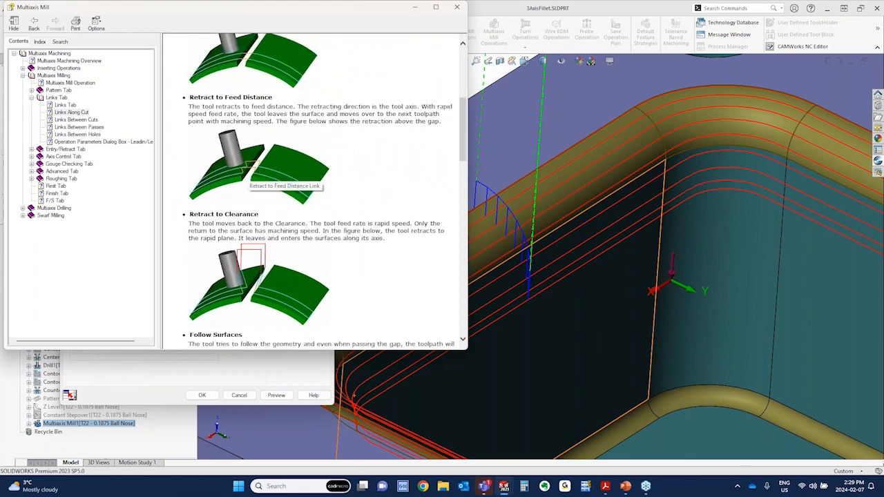
left_click(457, 7)
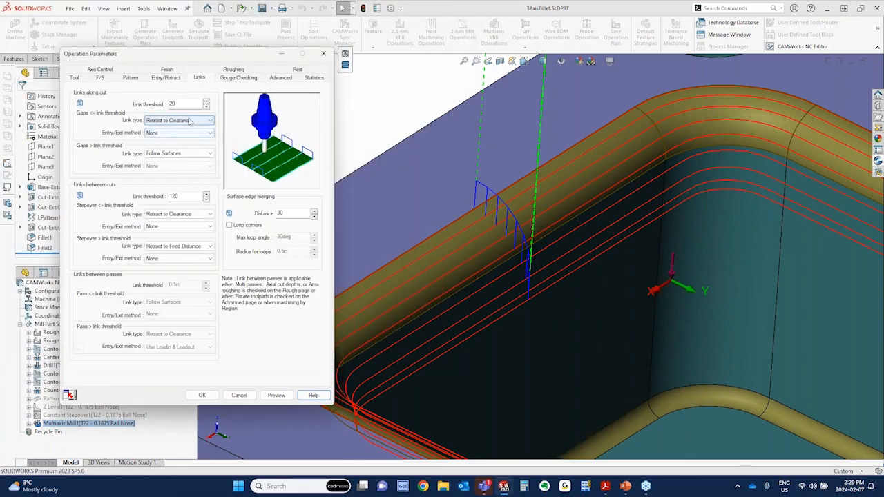
For gaps within the along-cut threshold, set the link type to Retract to Feed Distance and the entry/exit method to Use Leadin & Leadout
left_click(180, 120)
left_click(183, 149)
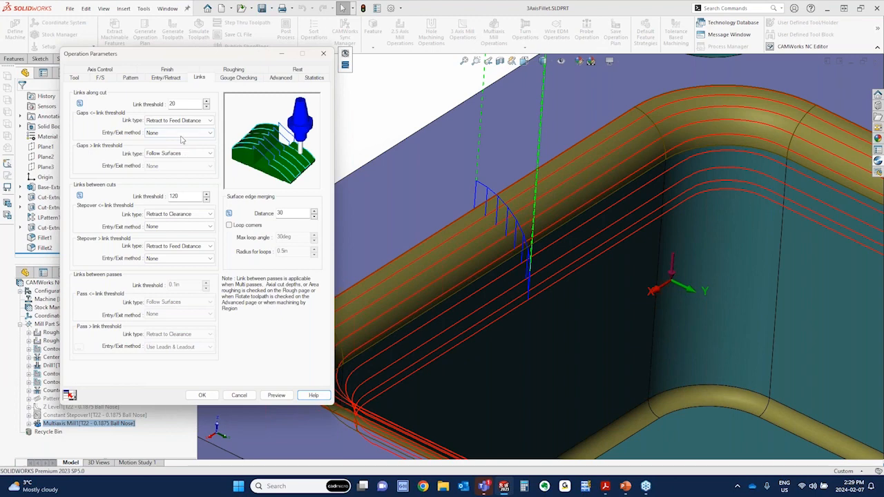
left_click(179, 134)
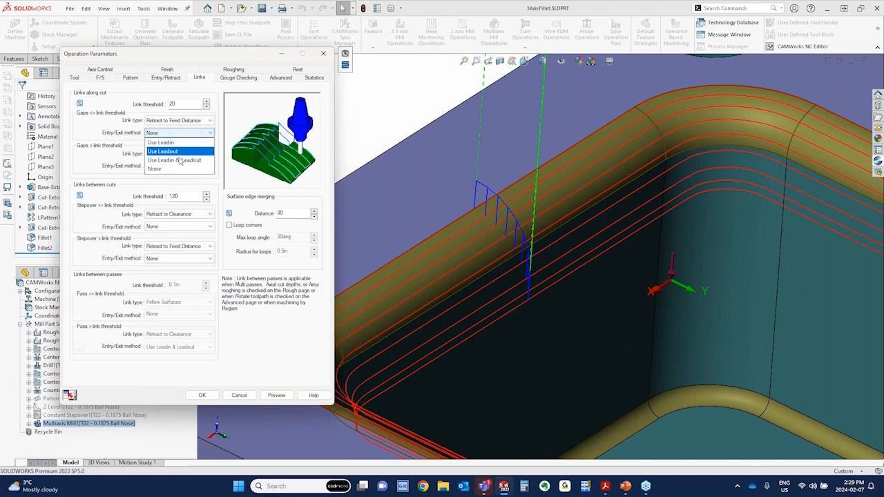
left_click(179, 160)
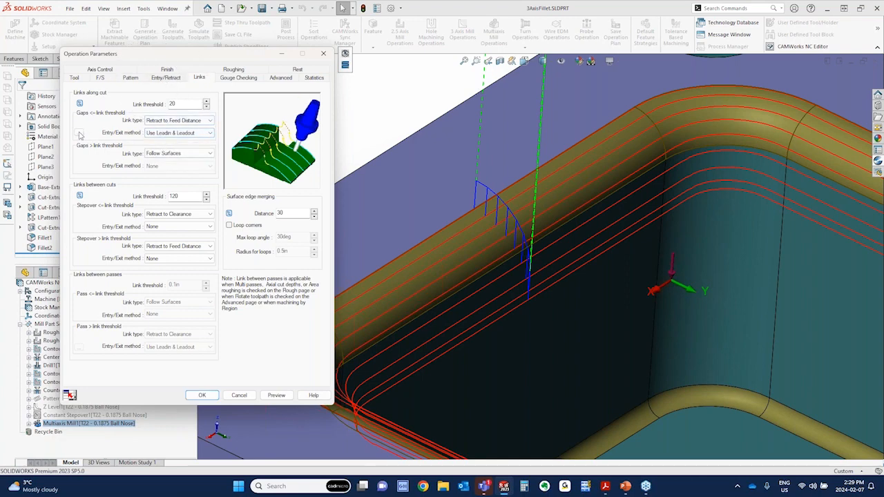
Review the lead-in parameters for the along-cut links beside the Links settings, and close them without changes
left_click(79, 133)
left_click_drag(201, 120, 423, 110)
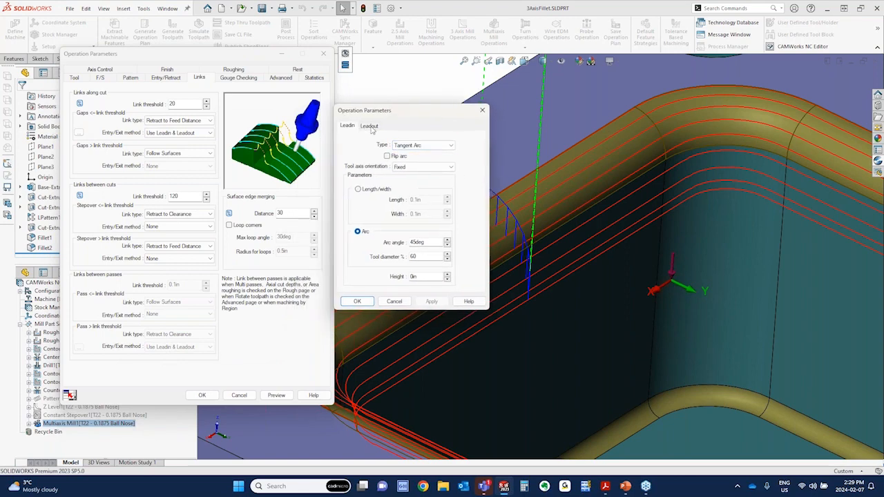
left_click(482, 112)
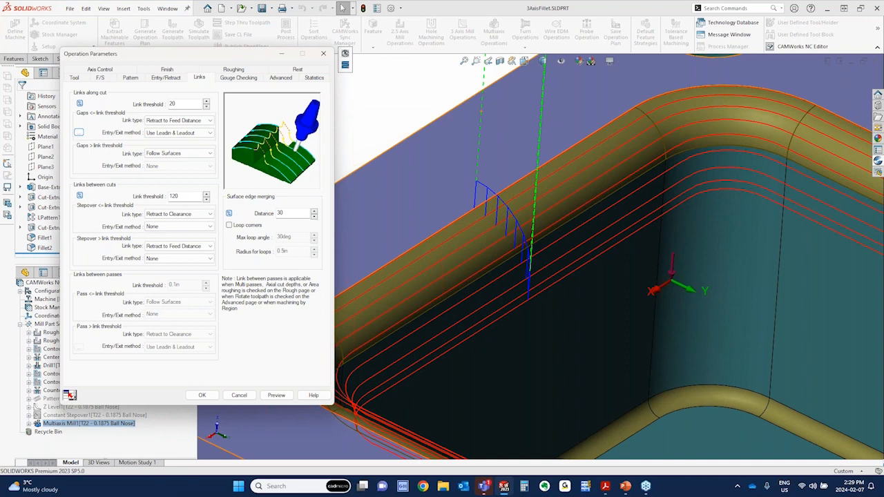
Cancel the Multiaxis Mill1 parameter edits, switch to the slideshow, and advance to the 4th and 5th Axis Machine Setup slide
left_click(243, 395)
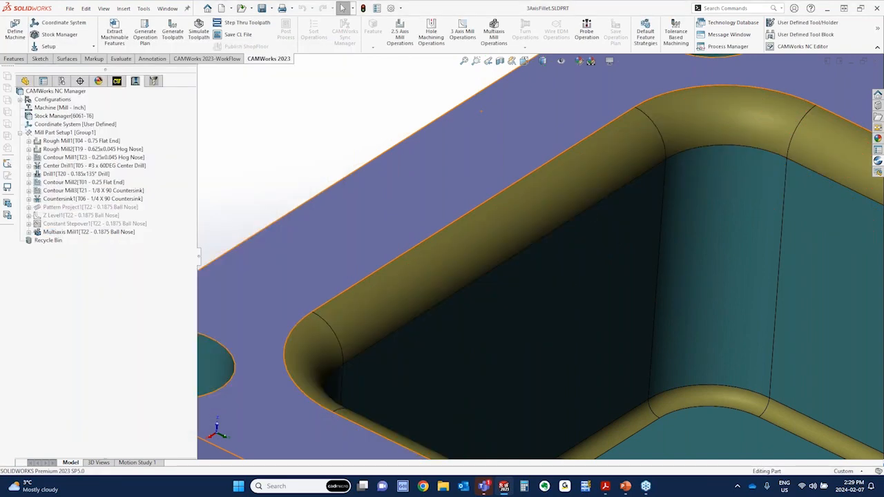
key("alt+Tab")
left_click(387, 223)
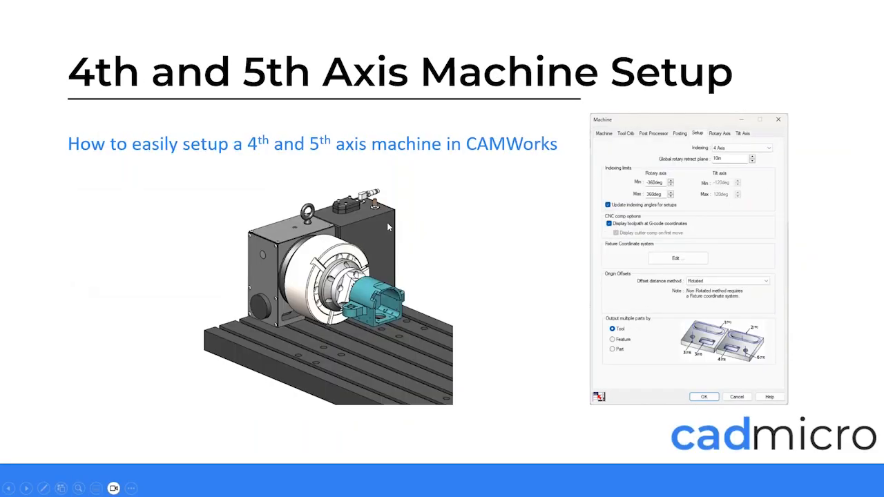
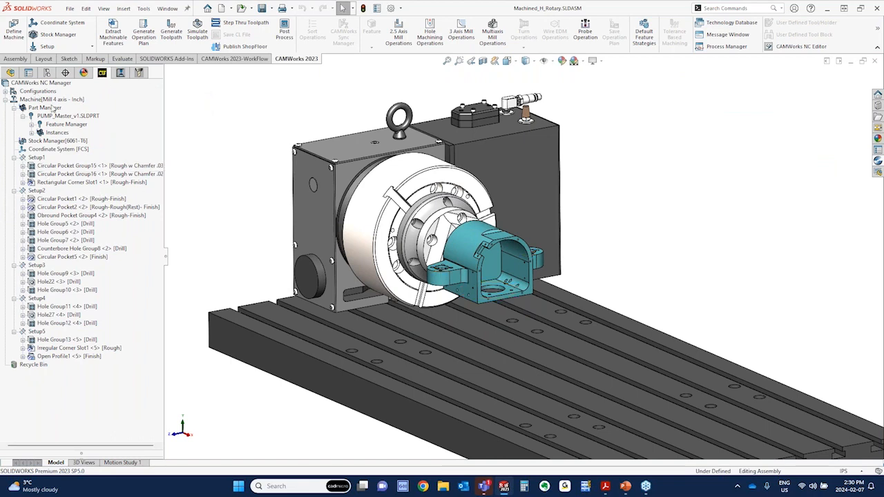
Add a new CAM configuration to the rotary table assembly
right_click(38, 92)
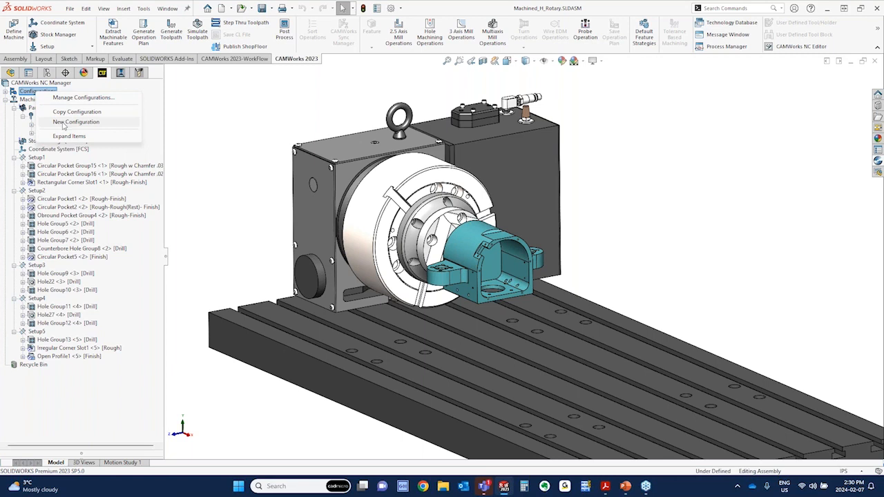
left_click(69, 122)
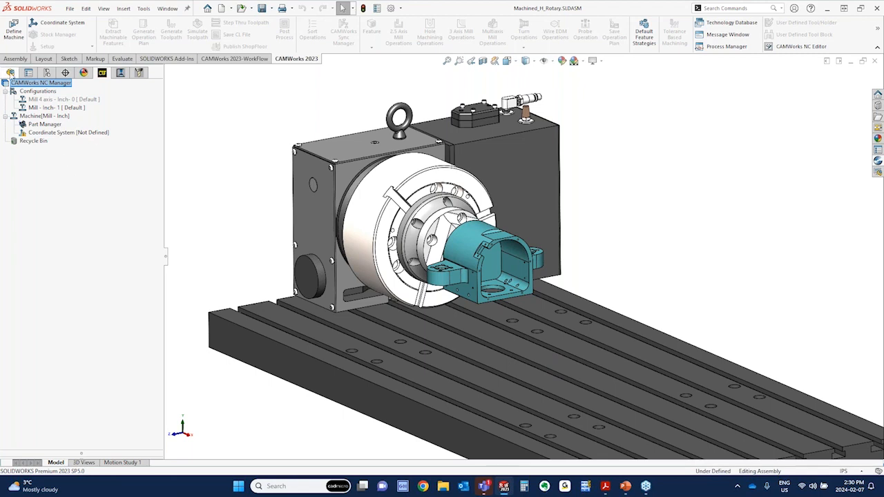
Find the FCS coordinate system in the assembly feature tree and examine its position and orientation on the pump part
left_click(10, 73)
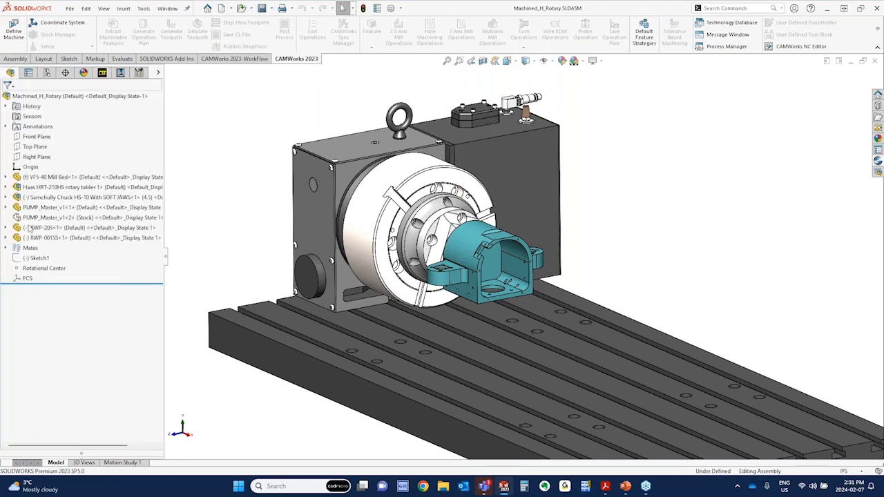
left_click(28, 278)
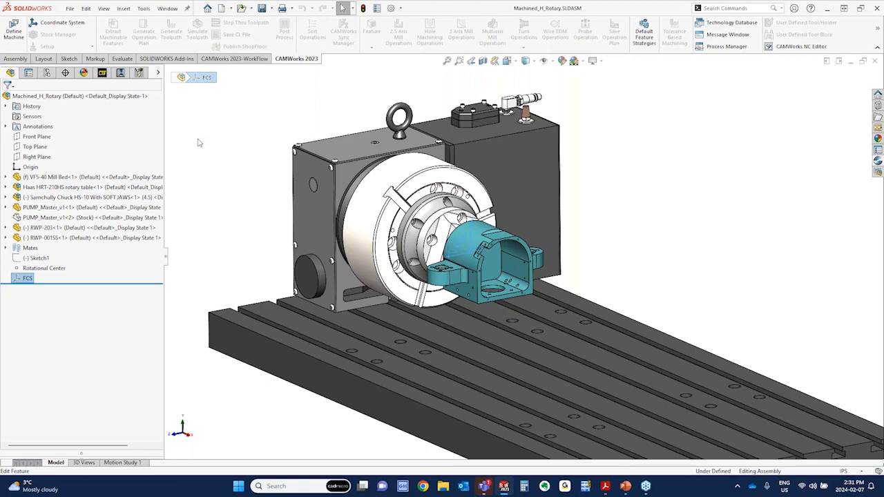
mouse_move(211, 214)
middle_mouse_down()
mouse_move(244, 219)
mouse_move(223, 225)
mouse_move(221, 215)
middle_mouse_up()
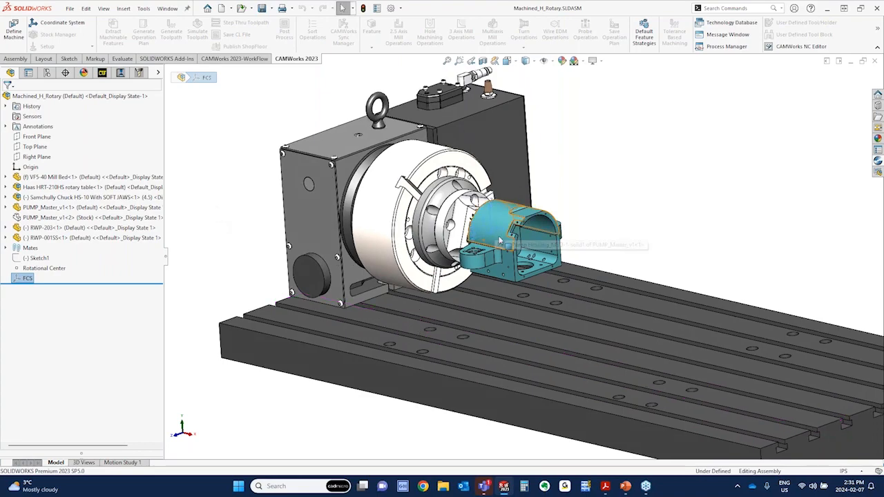
scroll(495, 231, "down", 6)
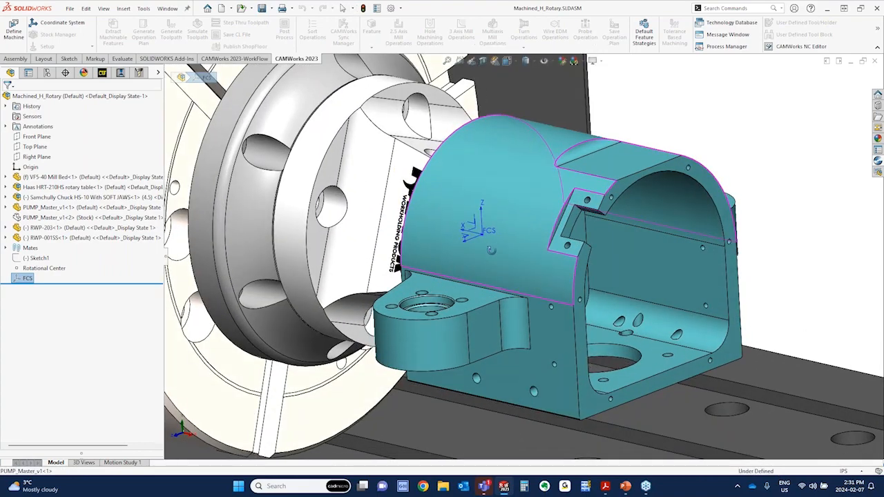
middle_click_drag(491, 250, 485, 246)
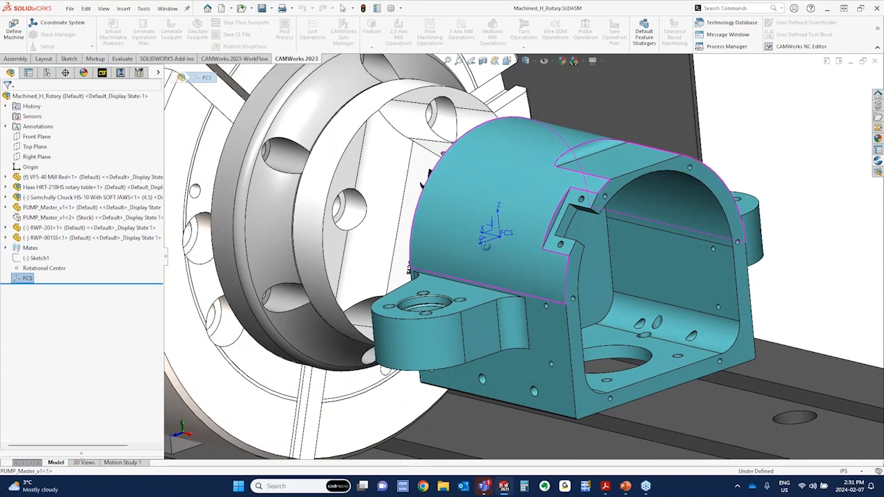
scroll(485, 250, "up", 10)
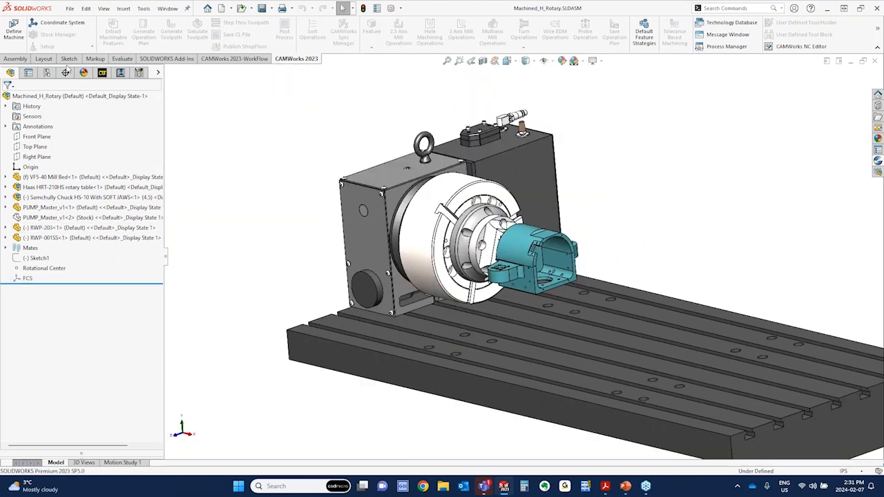
Review the reference geometry types available for the assembly, including Coordinate System, without creating one
left_click(15, 59)
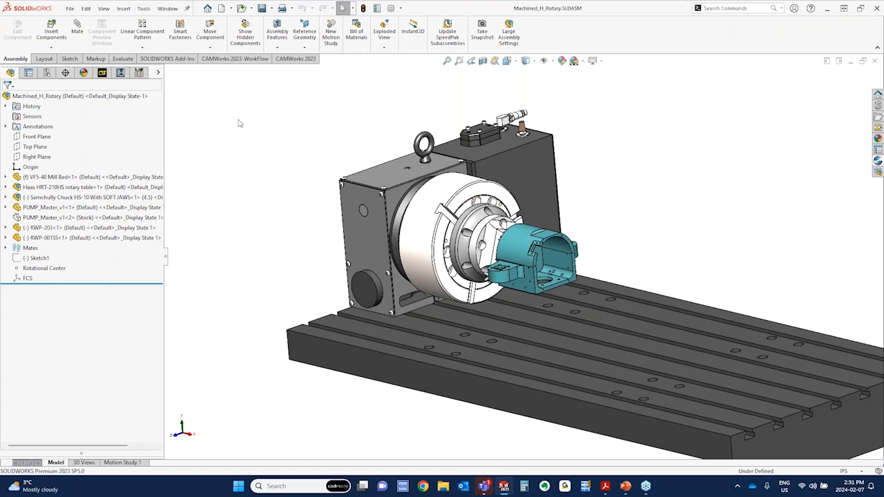
left_click(308, 47)
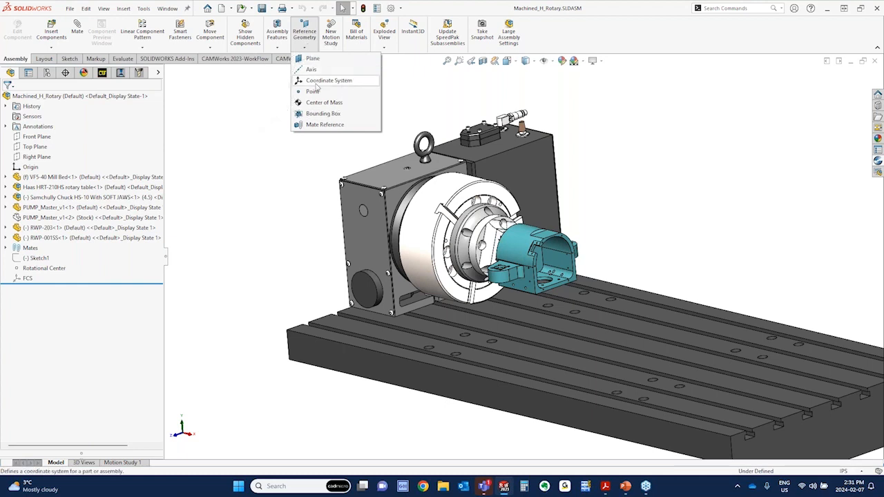
left_click(26, 278)
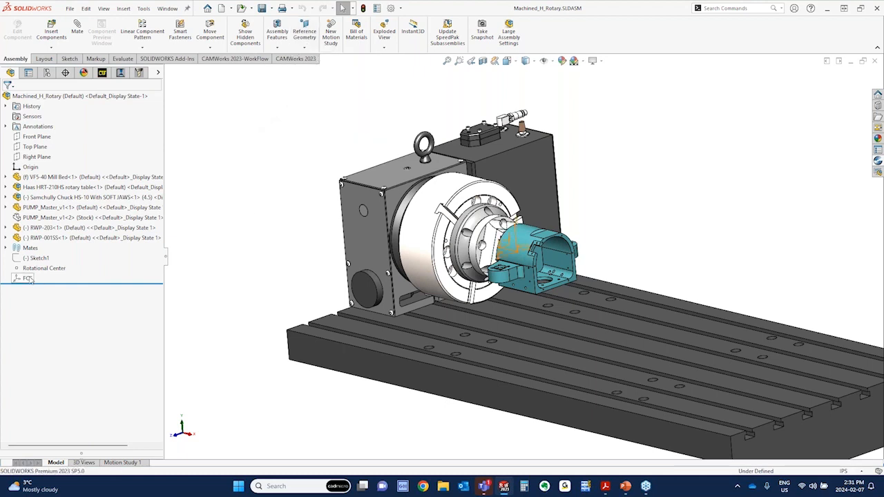
Edit the FCS coordinate system, replacing its Z axis reference with the top face of the VF5-40 mill bed, and accept it
right_click(28, 279)
left_click(37, 251)
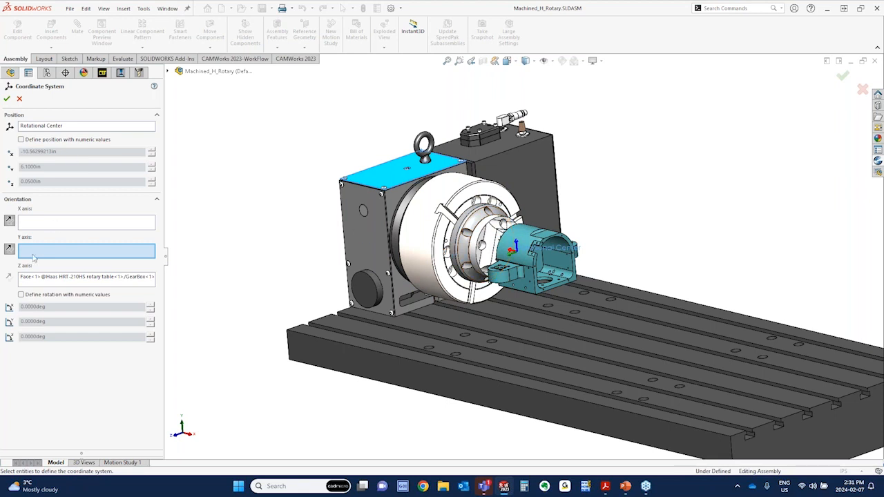
left_click(56, 279)
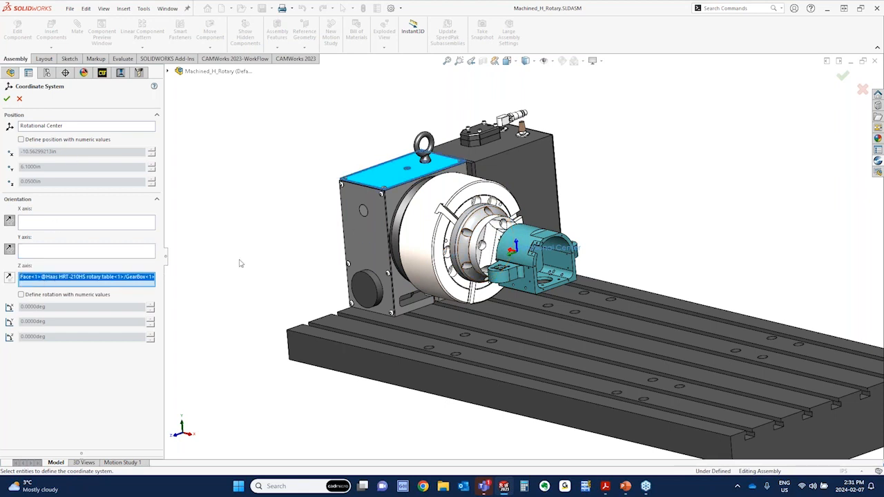
mouse_move(261, 250)
middle_mouse_down()
mouse_move(283, 222)
mouse_move(262, 243)
middle_mouse_up()
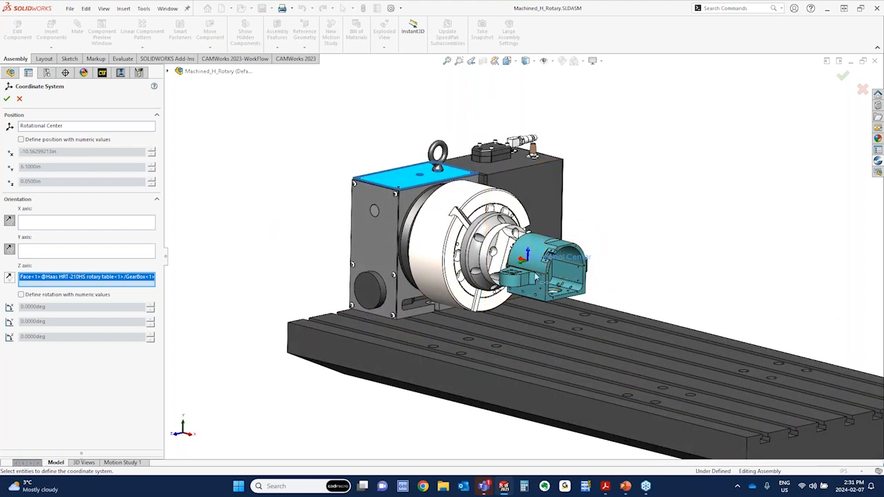
middle_click_drag(537, 275, 516, 276)
middle_click_drag(447, 184, 447, 189)
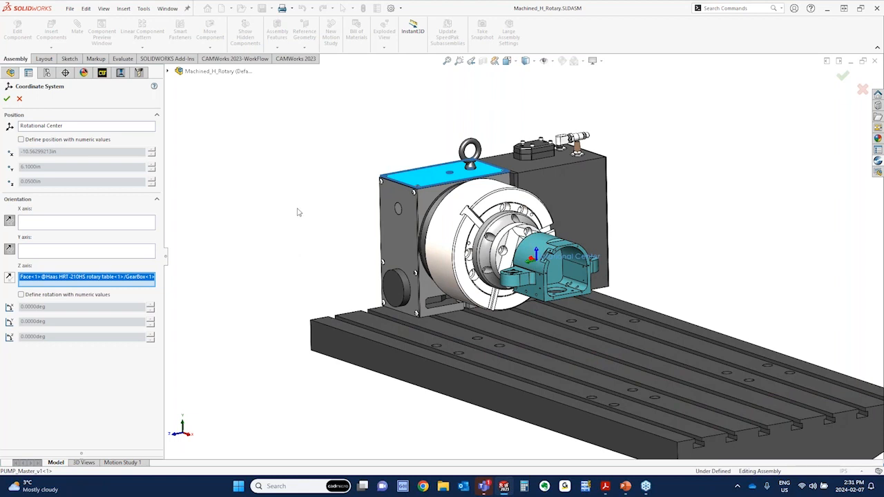
scroll(511, 261, "down", 5)
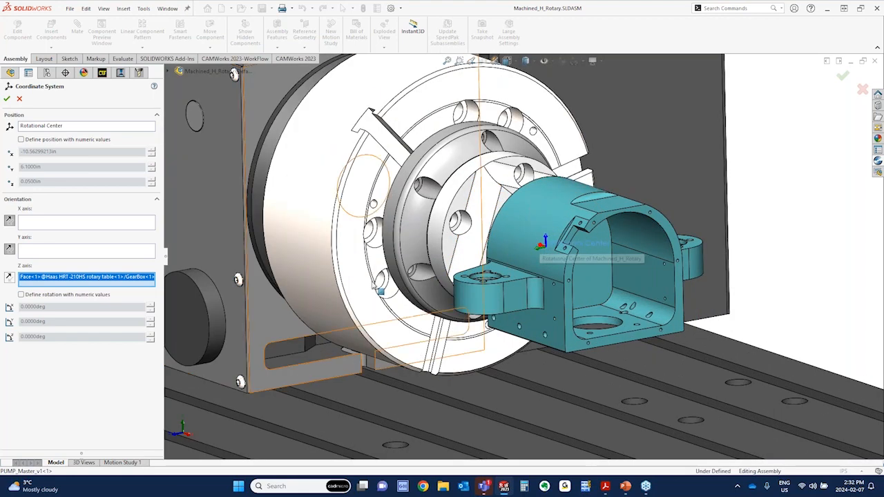
scroll(421, 288, "up", 3)
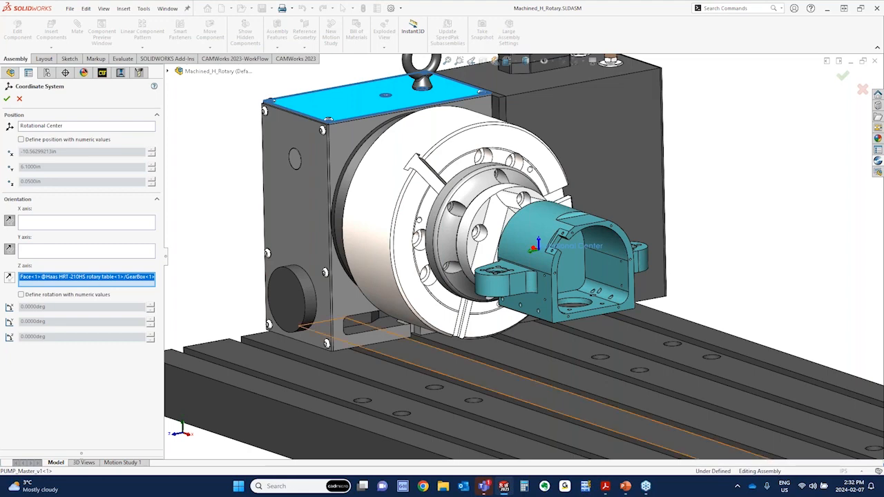
left_click(410, 354)
left_click(38, 279)
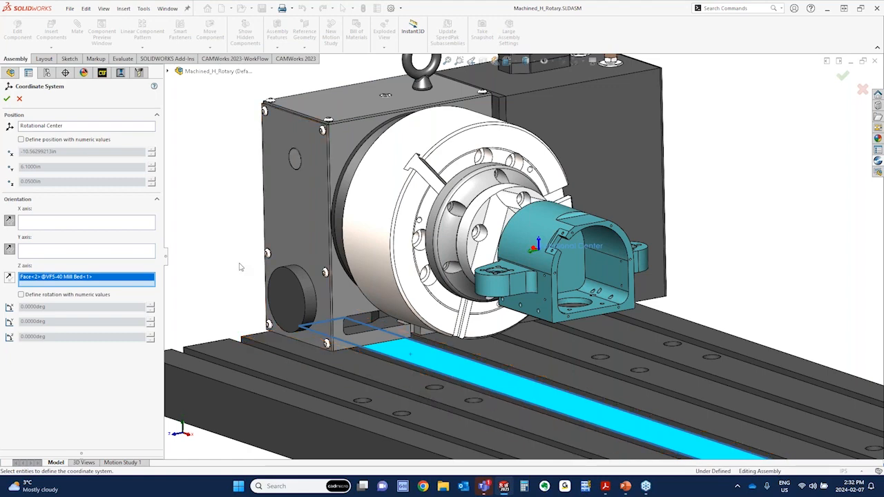
left_click(7, 99)
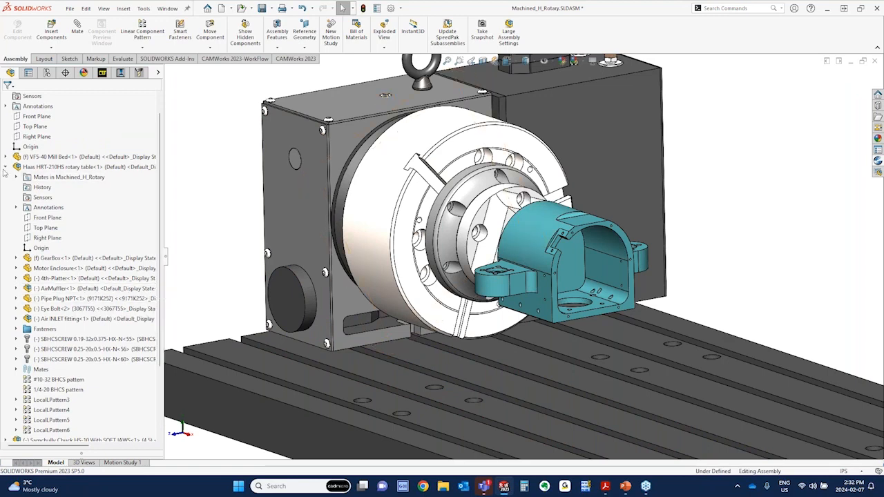
Collapse the Haas HRT-210HS rotary table's components in the feature tree and check the edited FCS coordinate system on the part
left_click(5, 167)
left_click(27, 279)
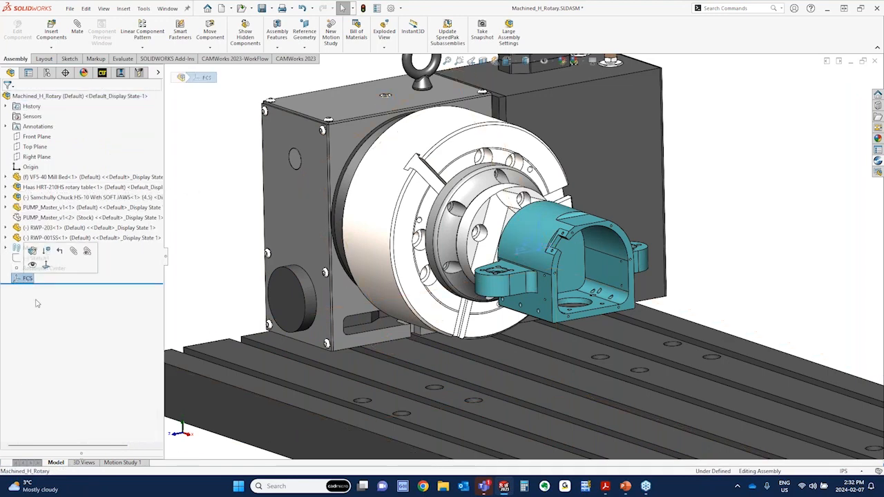
left_click(191, 108)
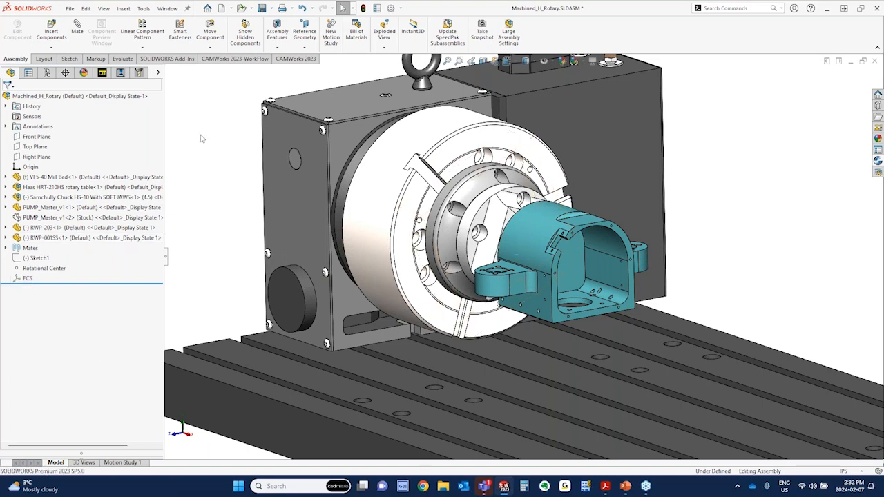
Open the machine definition for the new CAM configuration and make Mill 4 axis - Inch the active machine
left_click(102, 73)
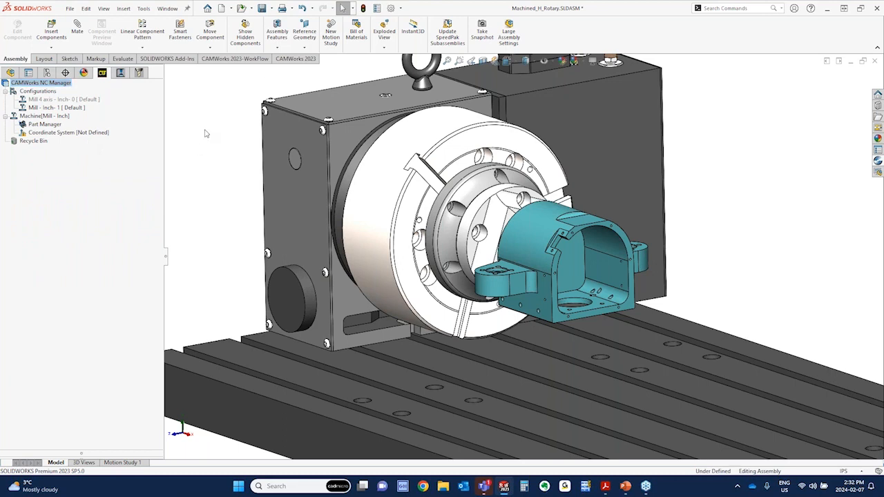
left_click(294, 60)
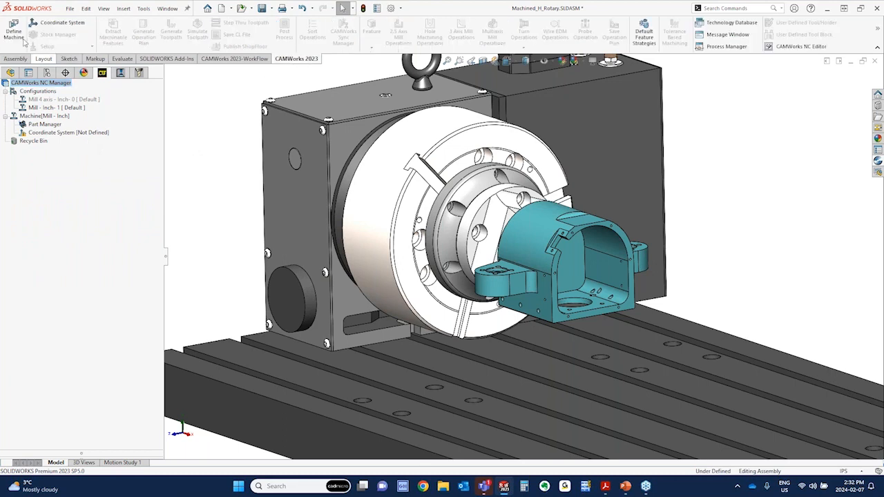
key("ctrl")
key("ctrl")
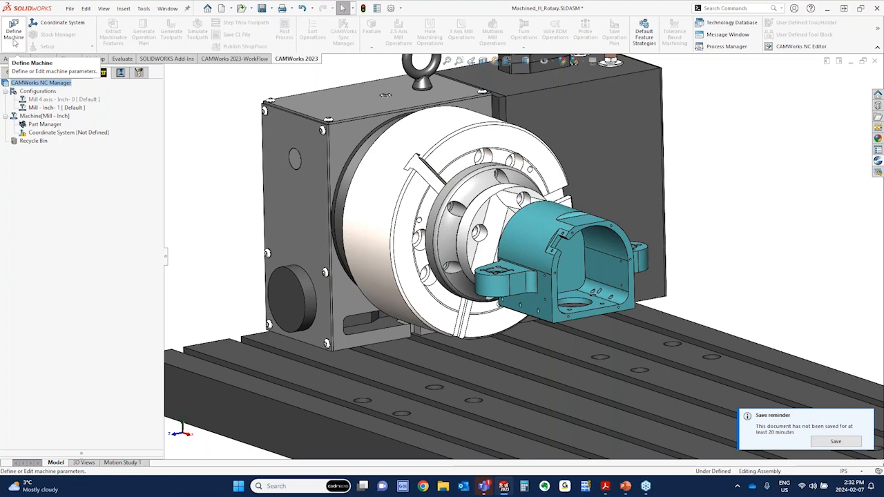
left_click(14, 43)
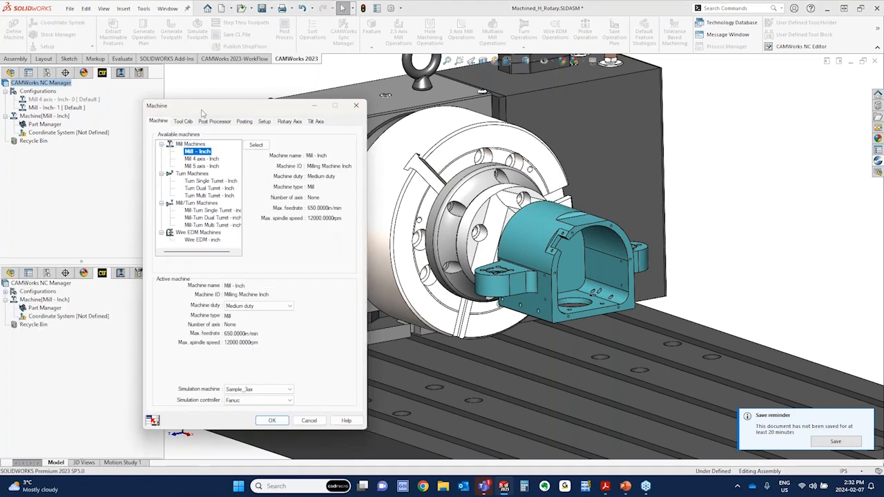
left_click_drag(202, 107, 166, 49)
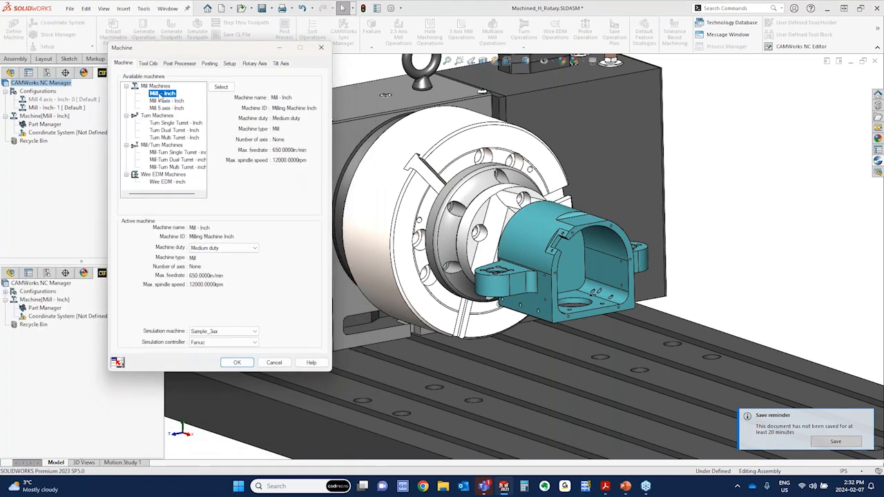
left_click(163, 101)
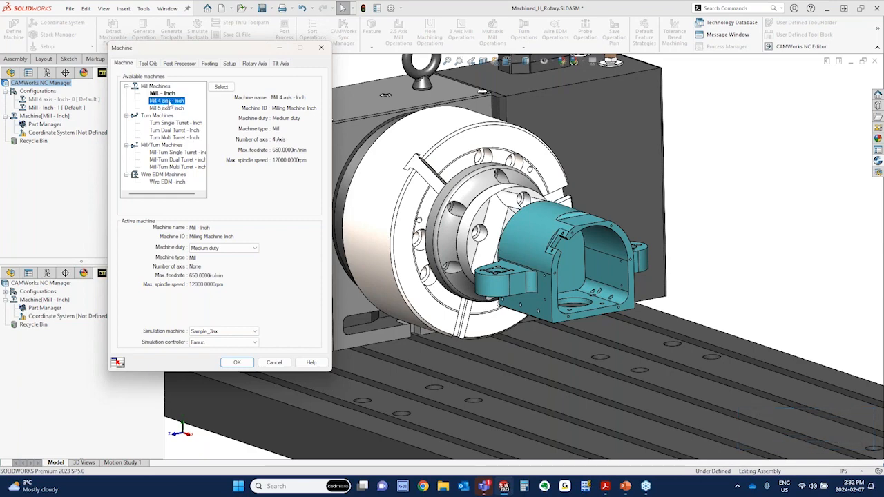
left_click(220, 87)
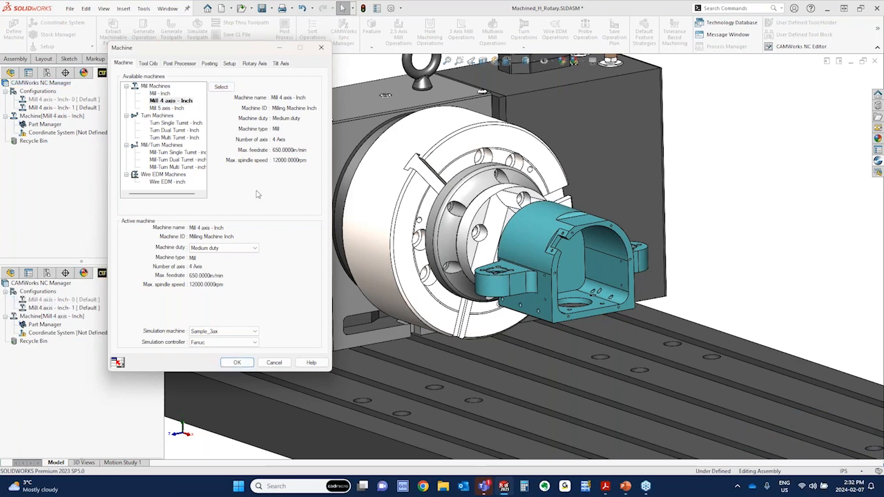
Review the machine's tool crib, and make M4AXIS-TUTORIAL the active post processor
left_click(148, 63)
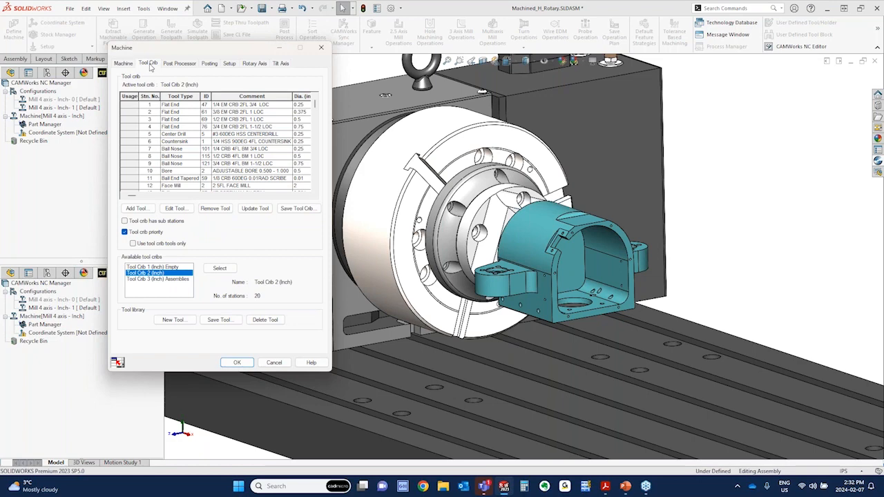
left_click(173, 67)
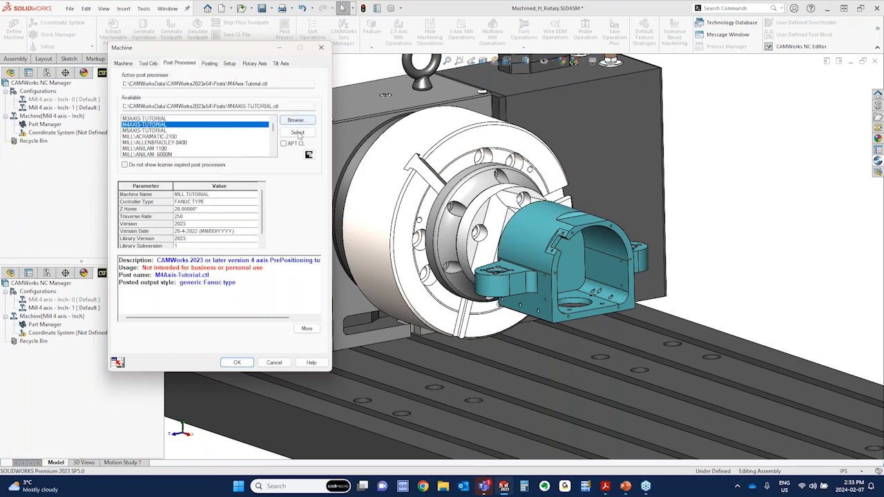
left_click(297, 131)
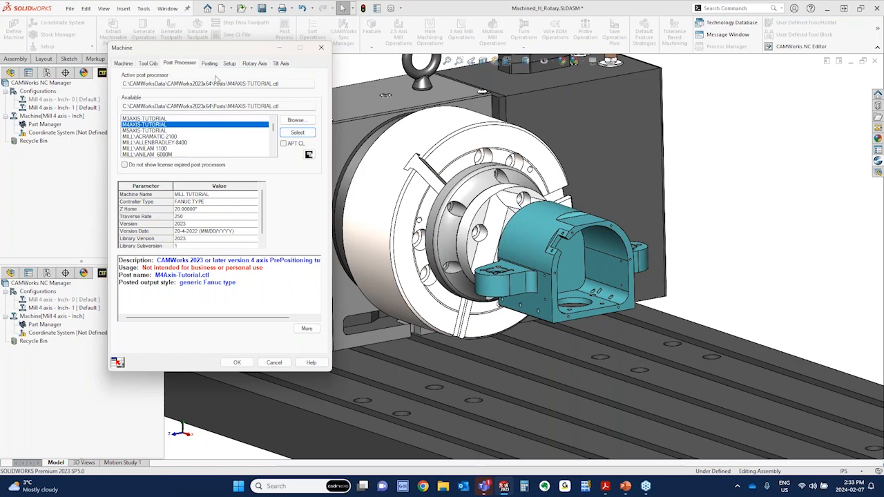
In the machine's setup settings, try None for indexing and set it back to 4 Axis
left_click(231, 64)
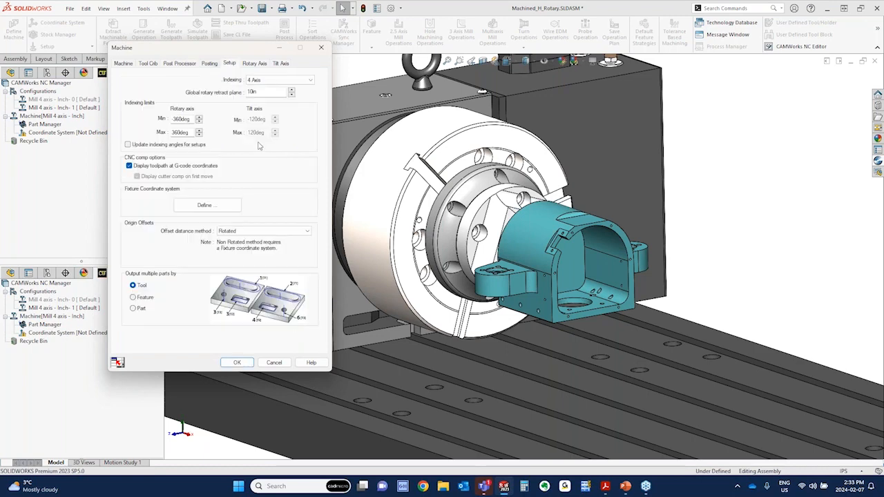
left_click(272, 82)
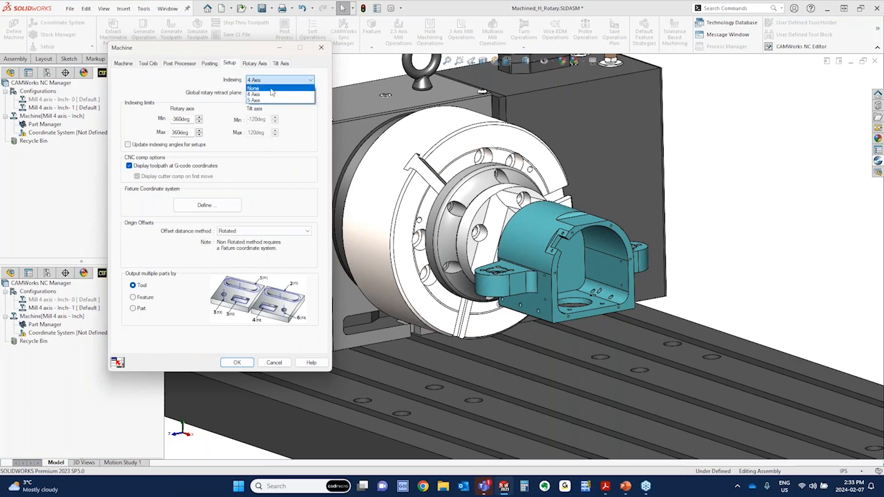
left_click(270, 87)
left_click(269, 82)
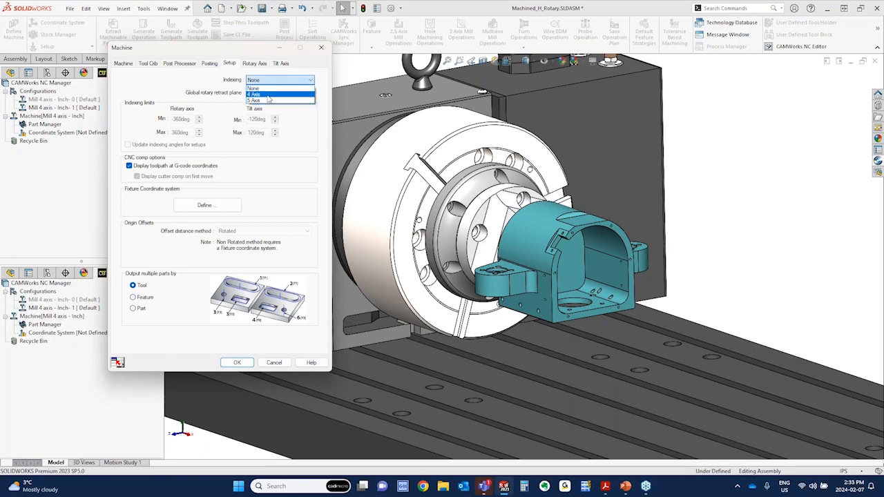
left_click(268, 94)
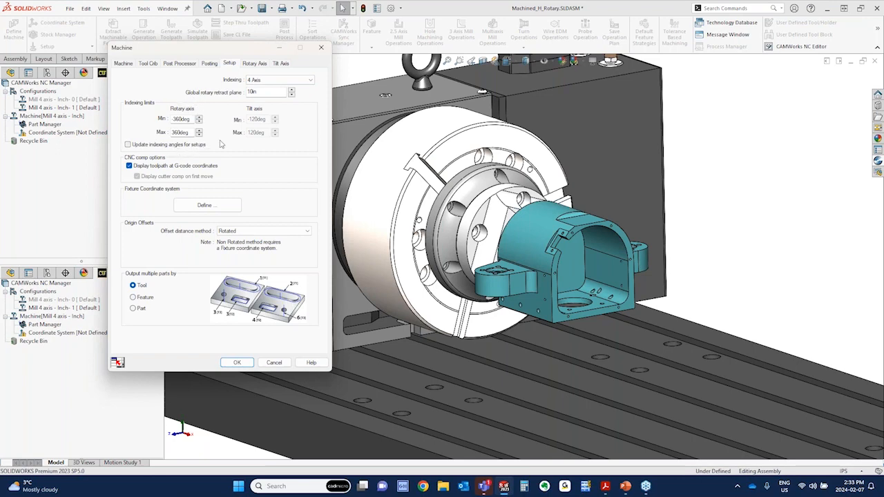
Try 5 Axis for the machine's indexing, set it back to 4 Axis, and check the rotary axis indexing limits
left_click(280, 82)
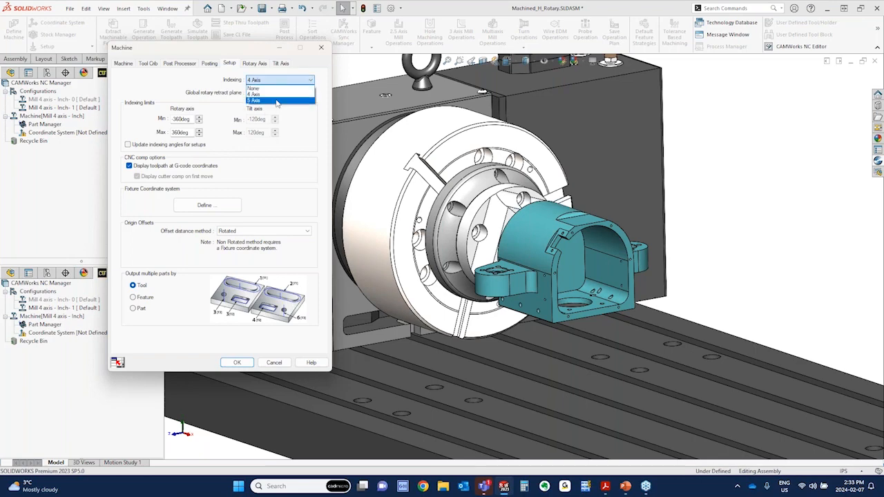
left_click(277, 102)
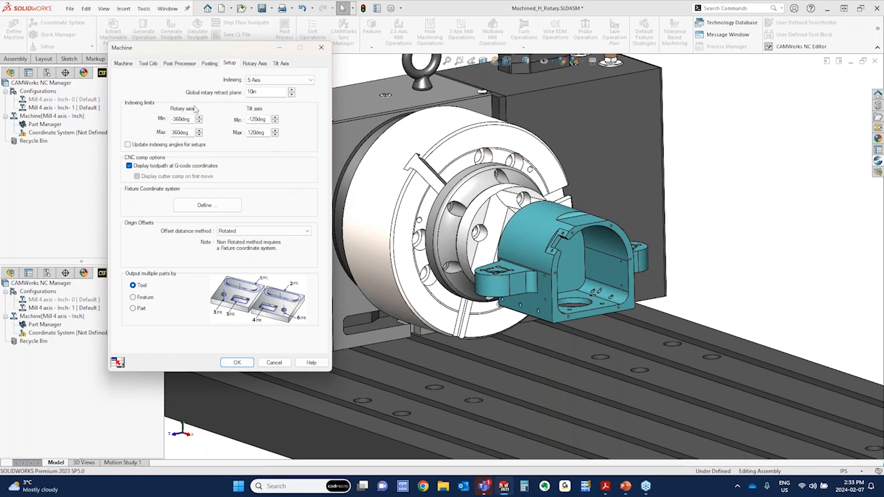
left_click(281, 81)
left_click(254, 94)
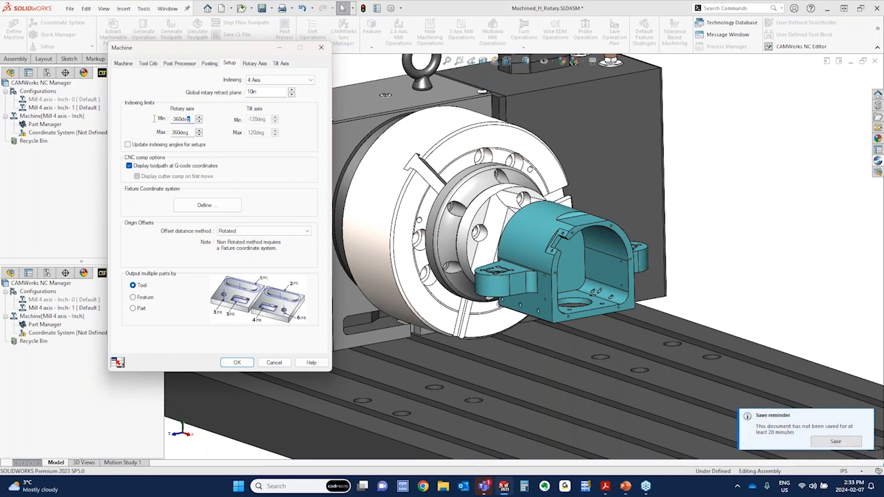
left_click_drag(154, 119, 150, 119)
left_click_drag(189, 133, 166, 133)
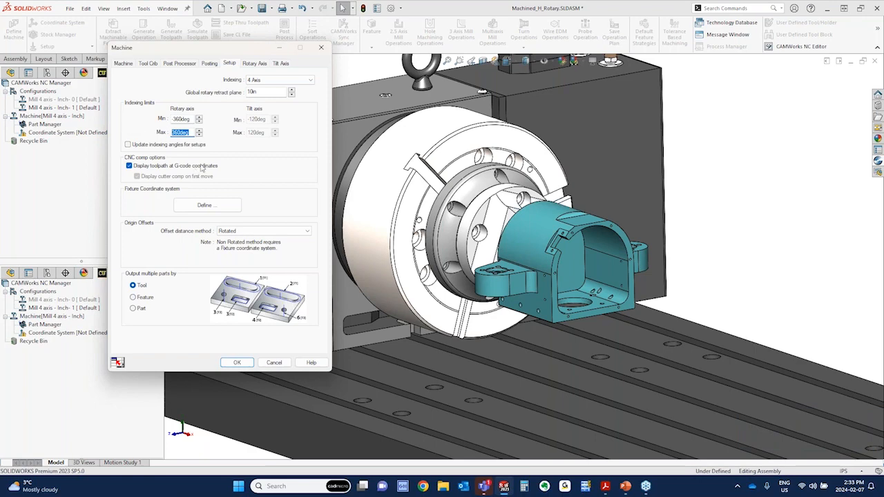
Start defining the fixture coordinate system and set its method to SOLIDWORKS Coordinate System
left_click(200, 205)
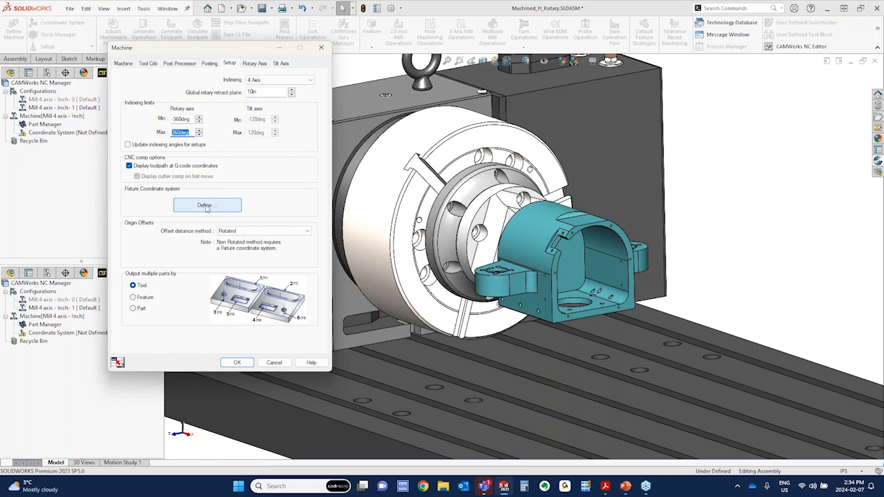
left_click(205, 207)
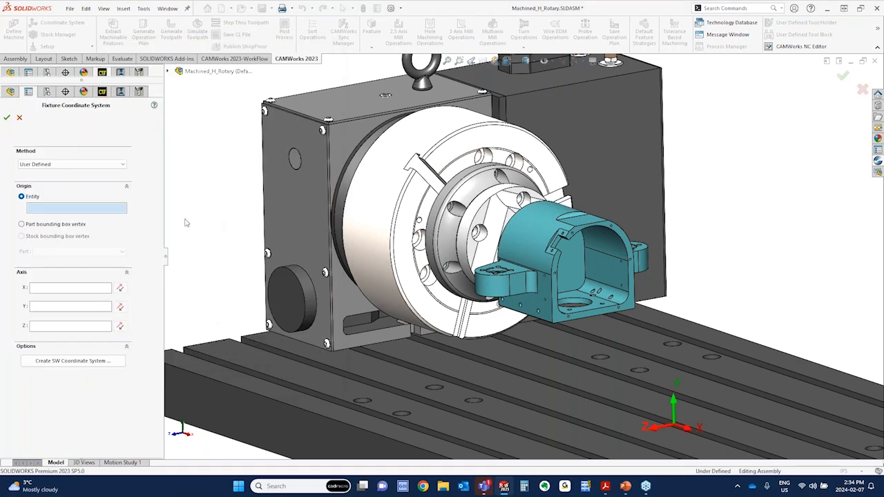
left_click(75, 164)
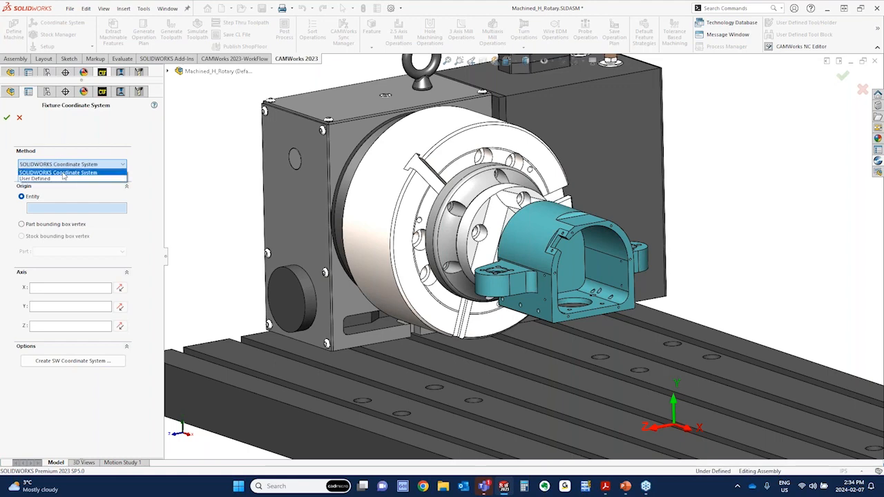
left_click(64, 174)
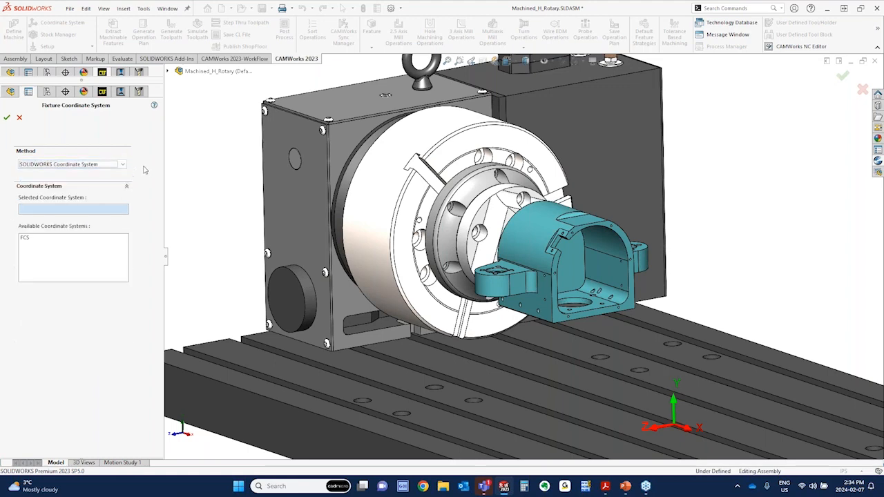
left_click(111, 165)
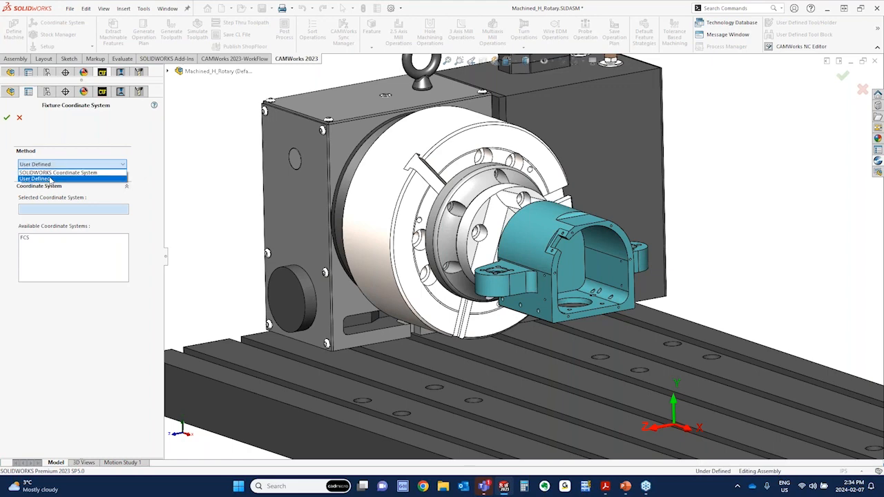
left_click(62, 173)
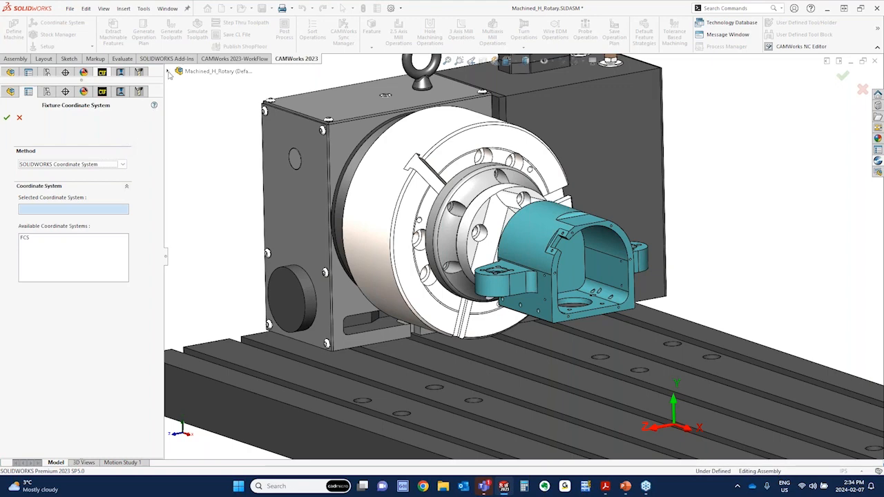
Assign the existing FCS coordinate system as the fixture coordinate system and accept it
left_click(168, 71)
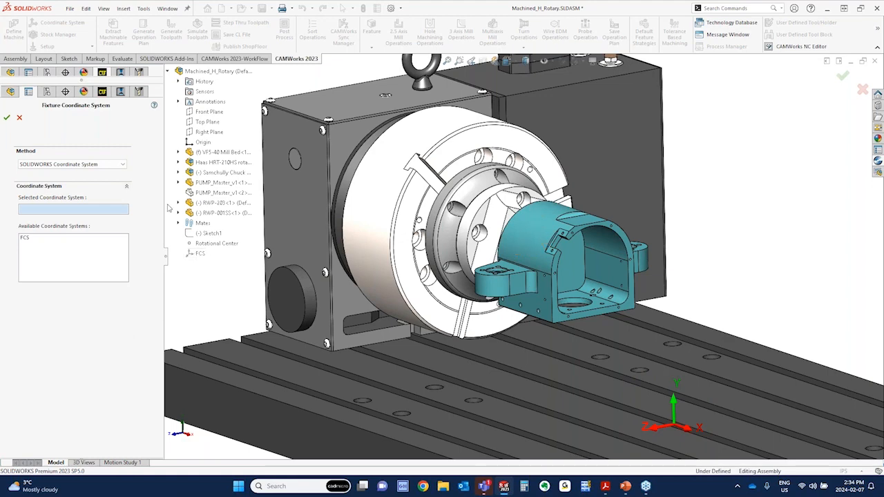
left_click(167, 71)
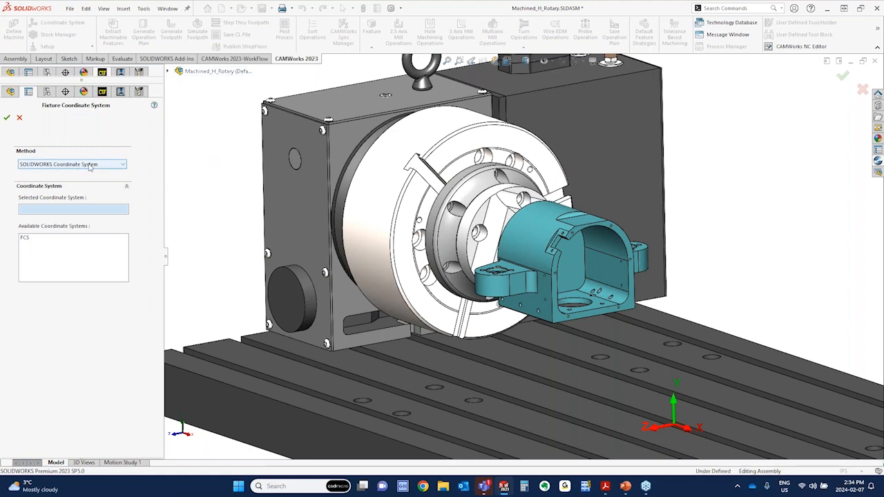
left_click(28, 238)
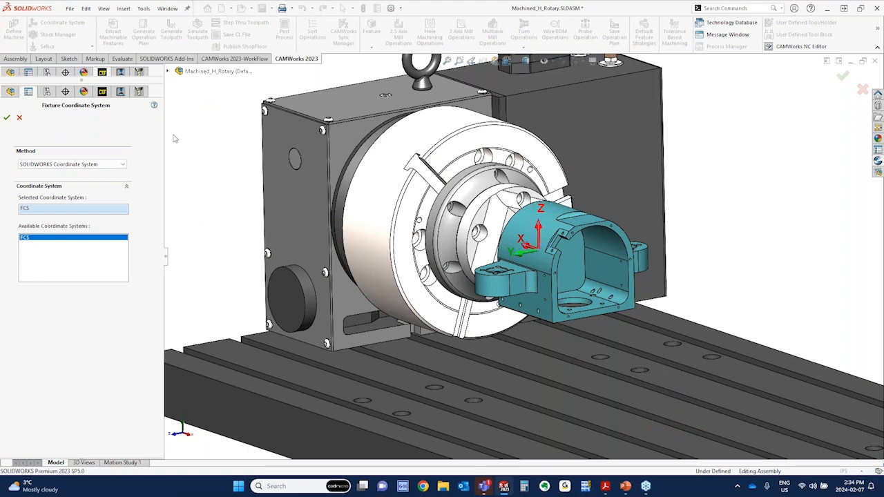
left_click(168, 72)
left_click(6, 119)
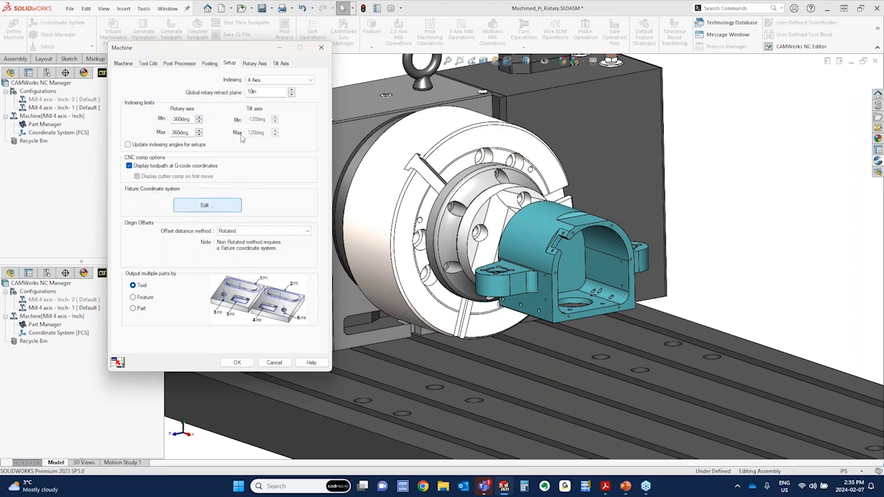
Compare the machine's setup settings with its rotary axis and tilt axis settings
mouse_move(219, 50)
left_mouse_down()
mouse_move(242, 48)
mouse_move(231, 42)
left_mouse_up()
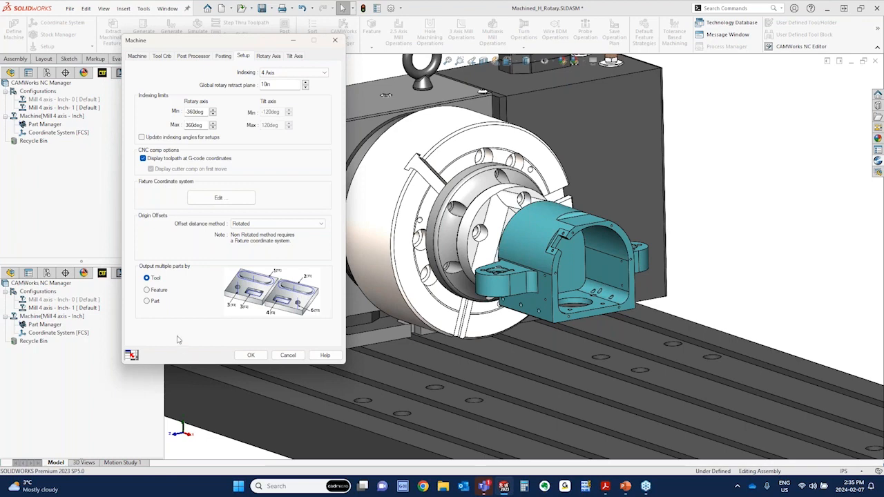
left_click(267, 57)
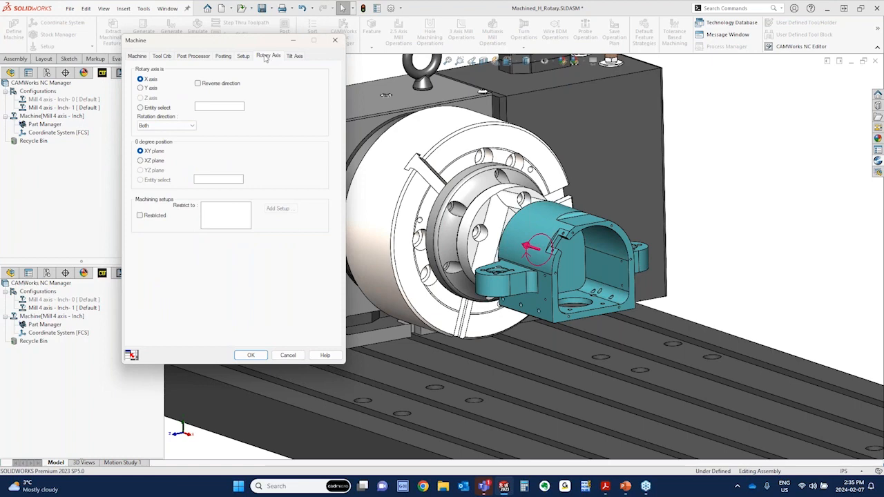
left_click(246, 56)
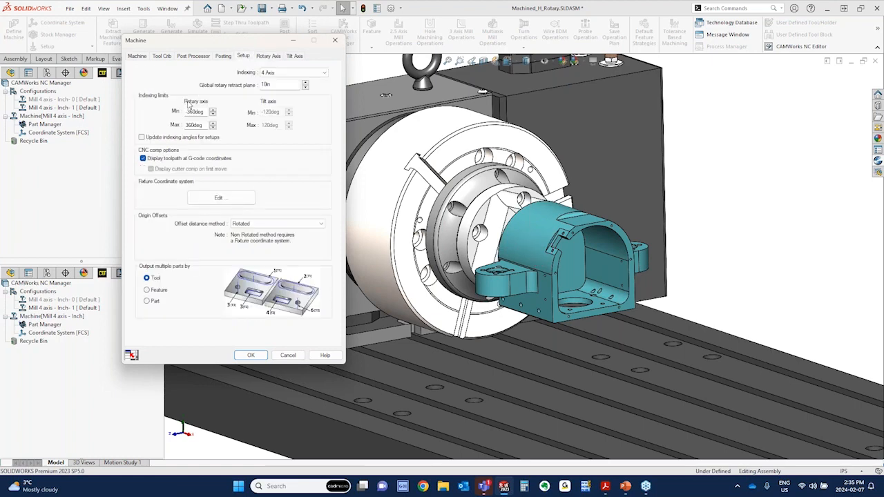
left_click(267, 57)
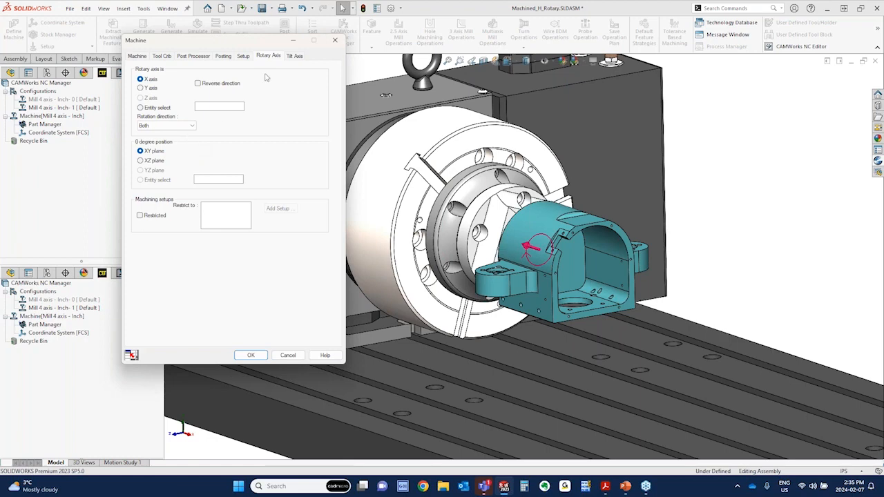
left_click(246, 56)
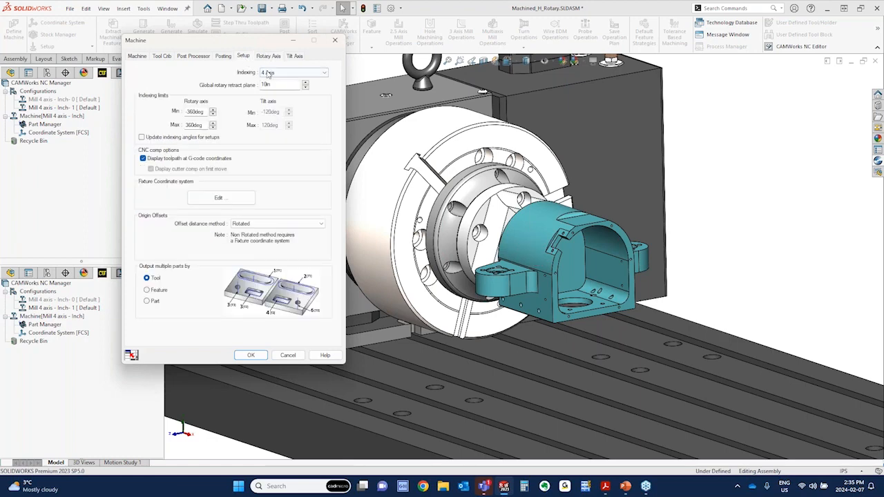
left_click(269, 57)
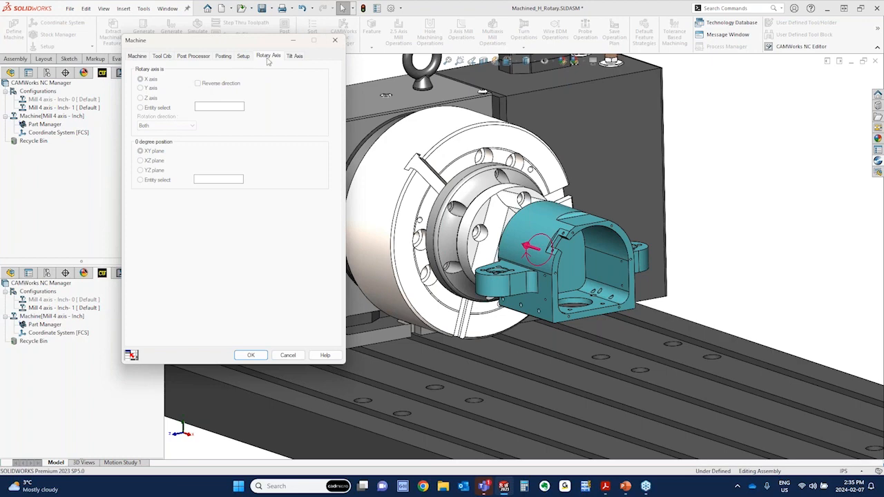
left_click(294, 56)
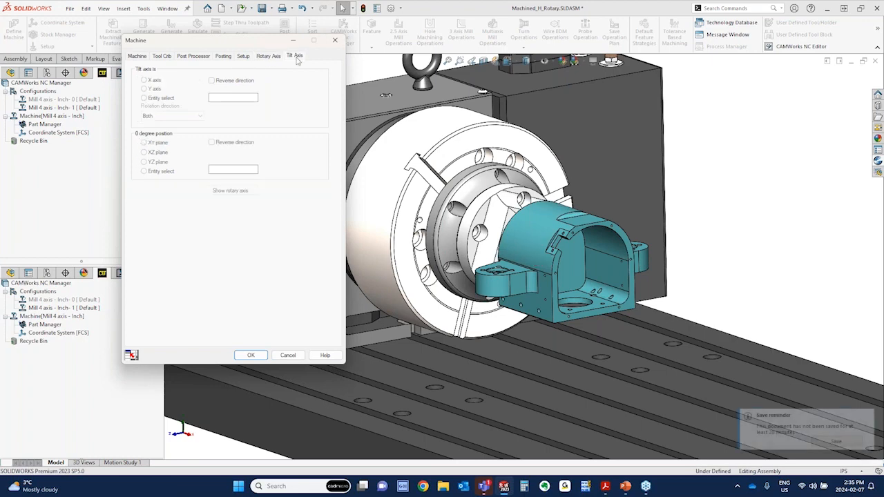
Try 5 Axis indexing to inspect the tilt axis settings, and restore 4 Axis indexing
left_click(245, 58)
left_click(268, 73)
left_click(270, 94)
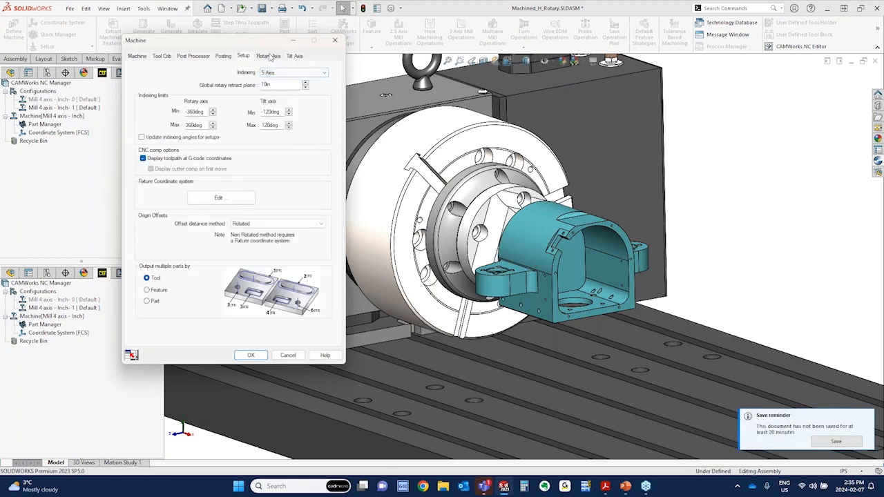
left_click(269, 57)
left_click(293, 56)
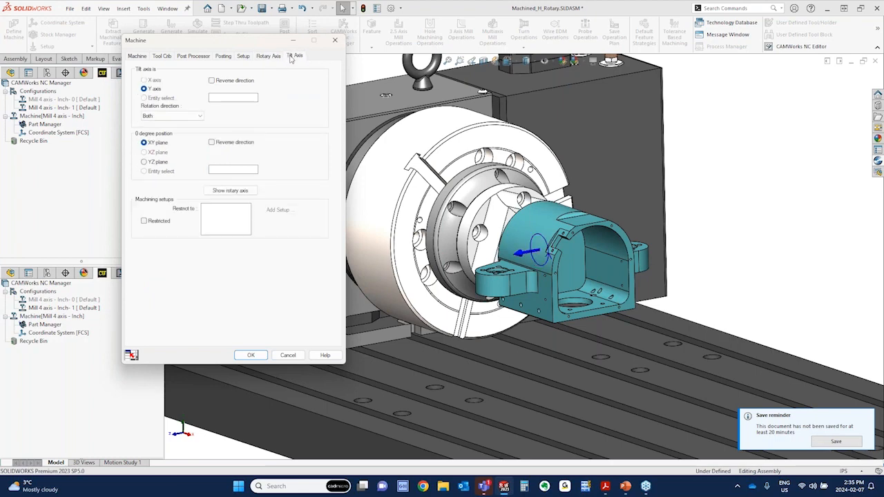
left_click(245, 58)
left_click(266, 74)
left_click(268, 89)
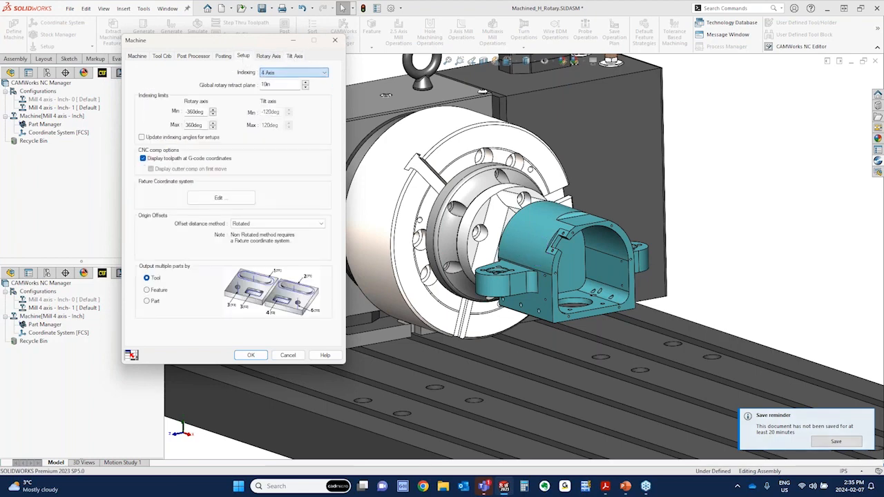
Reverse the direction of the X rotary axis, keep its rotation direction at Both, and accept the machine definition
left_click(269, 56)
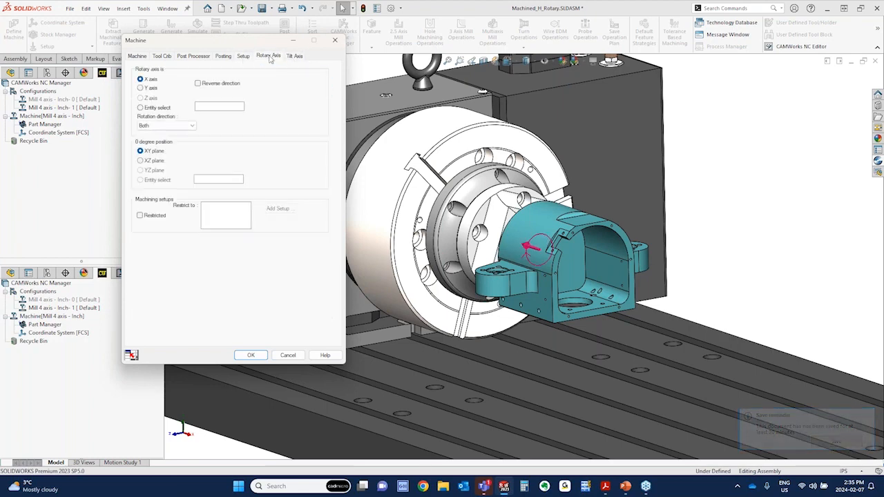
left_click(293, 57)
left_click(275, 58)
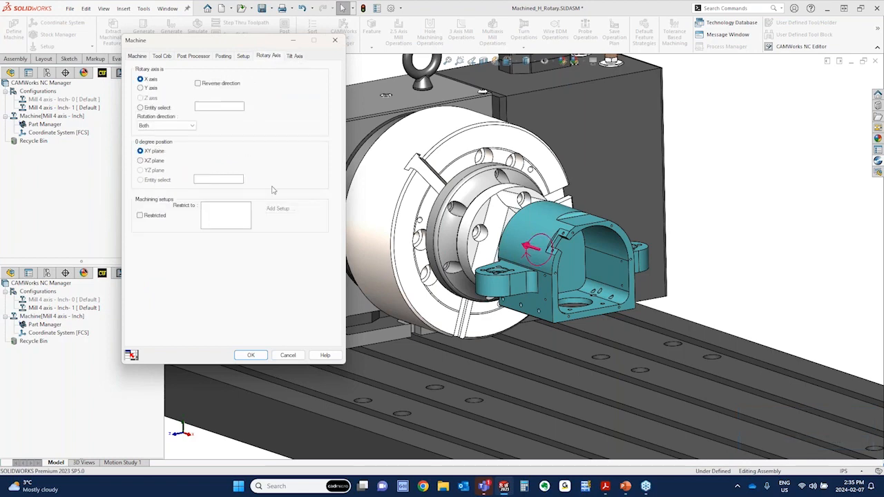
left_click(242, 57)
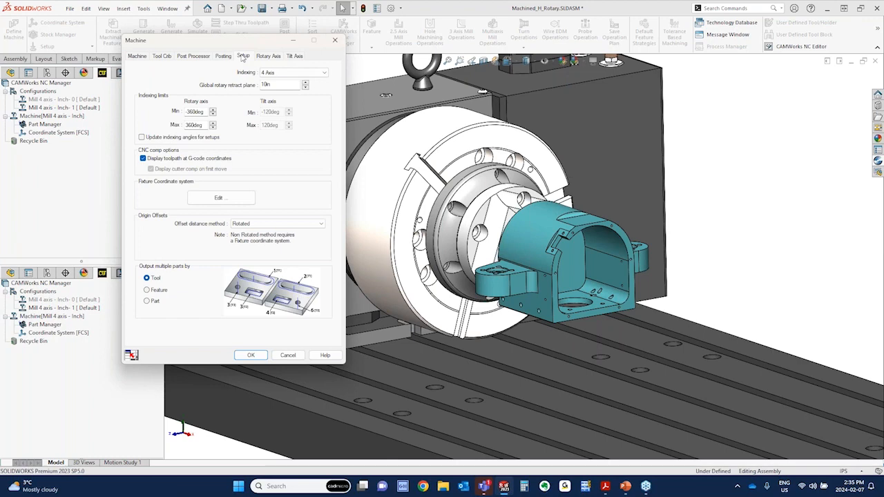
left_click(267, 56)
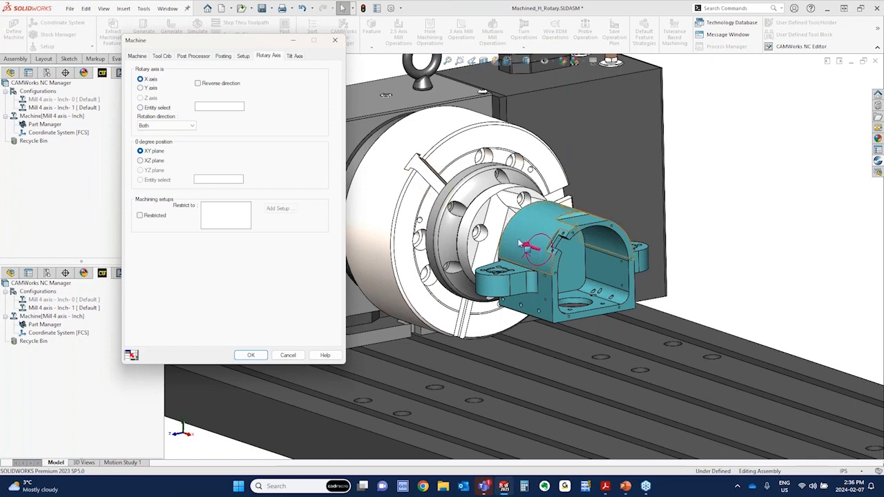
left_click(198, 84)
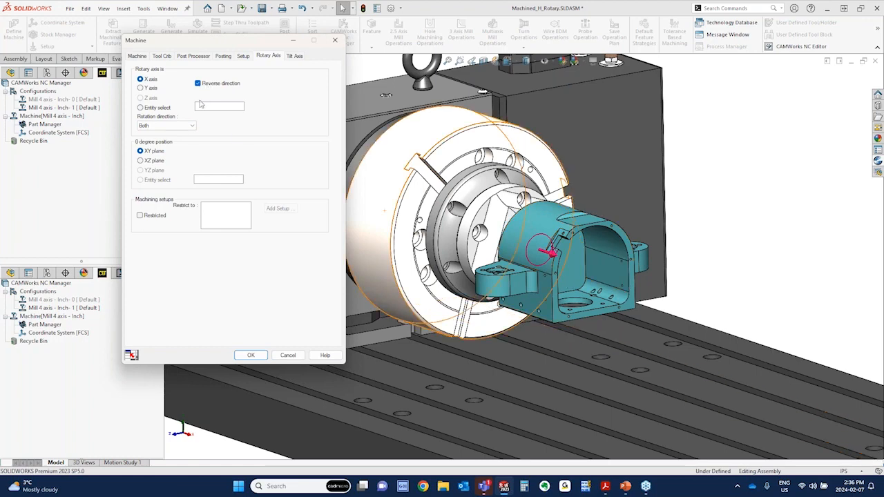
left_click(191, 125)
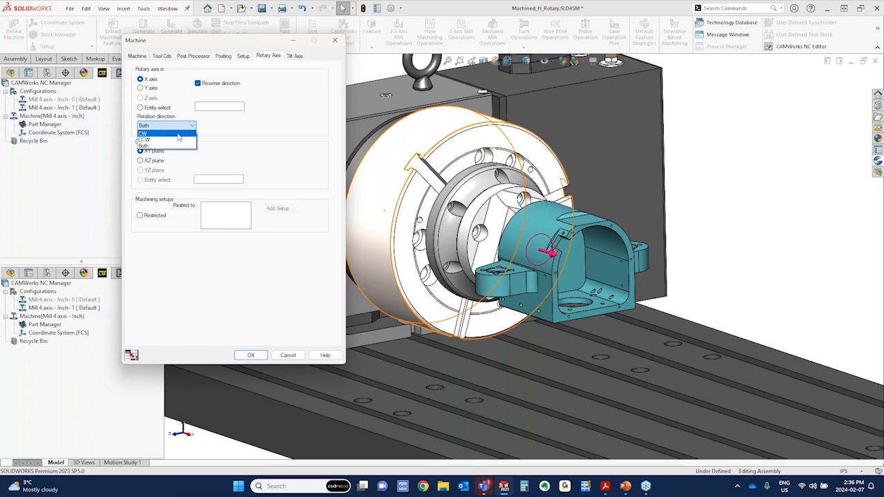
left_click(262, 135)
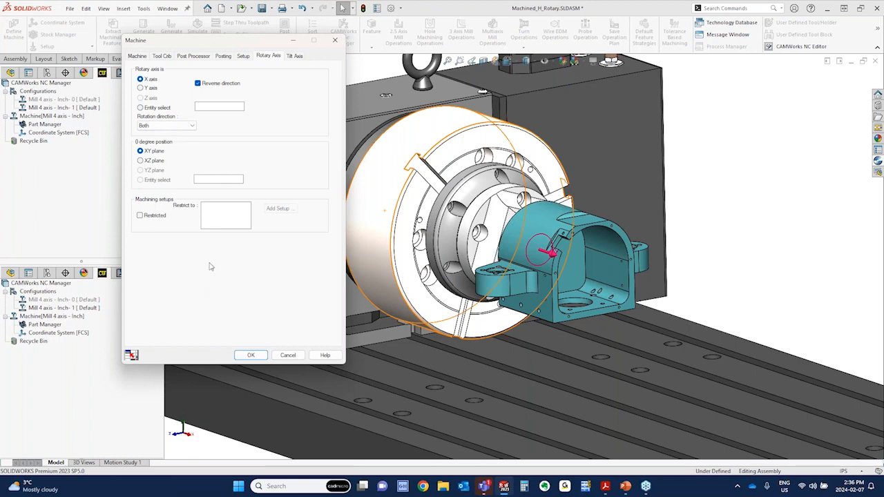
left_click(253, 356)
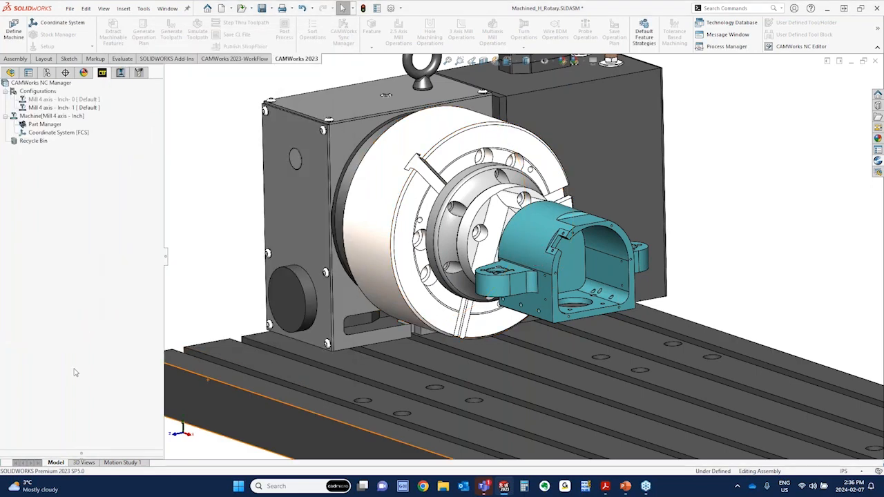
Highlight the FCS coordinate system and the machine on the model to check the axis orientation from several angles
left_click(65, 134)
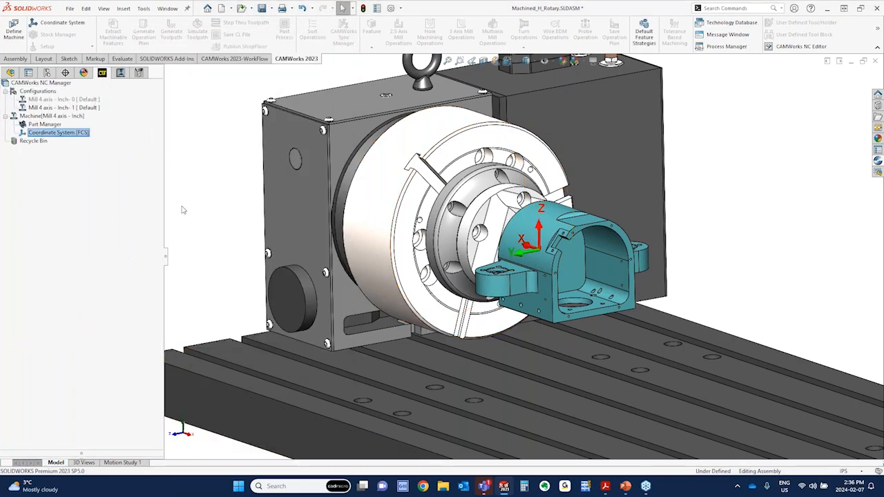
left_click(47, 116)
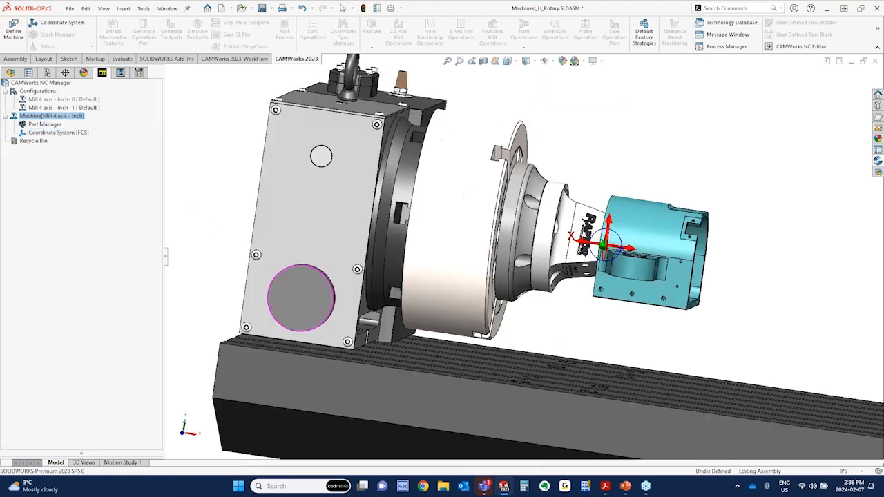
middle_click_drag(201, 208, 226, 232)
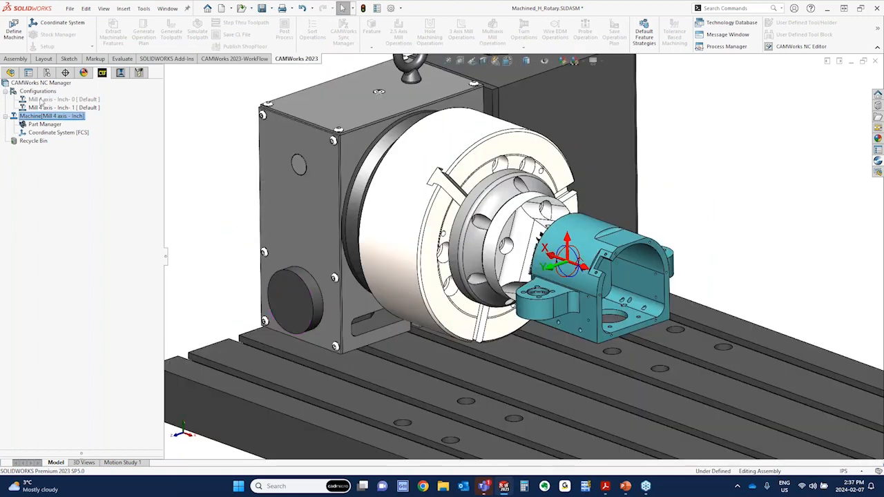
Show the Mill 4 axis - Inch- 0 configuration of the rotary table assembly
left_click(41, 100)
right_click(41, 101)
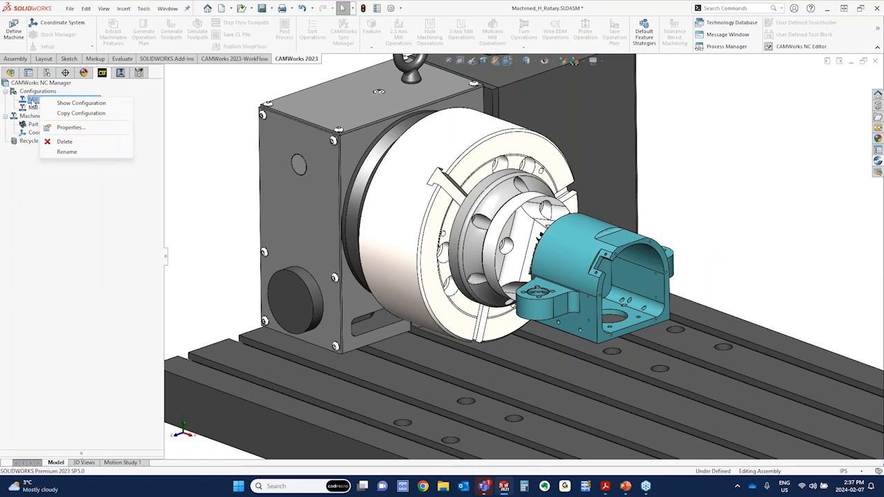
left_click(78, 103)
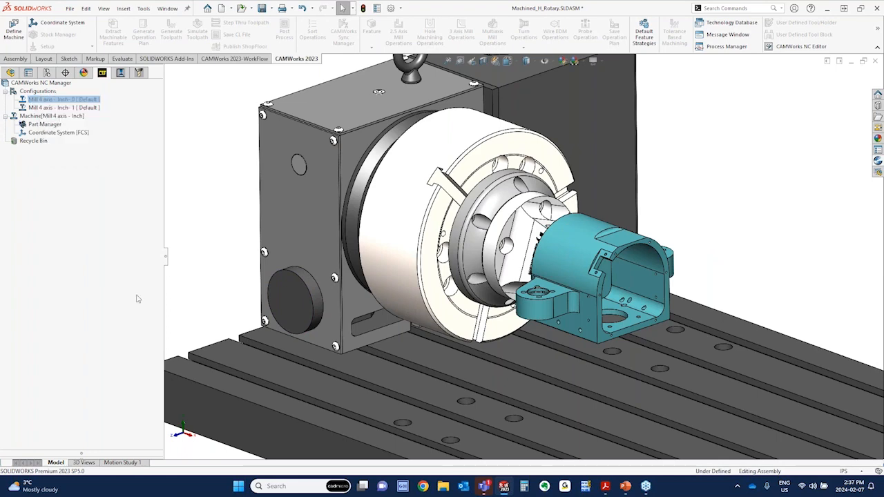
Highlight the Setup1 [Group1] and Setup2 [Group2] operation setups to compare their rotary orientations on the model
left_click(120, 74)
left_click(49, 165)
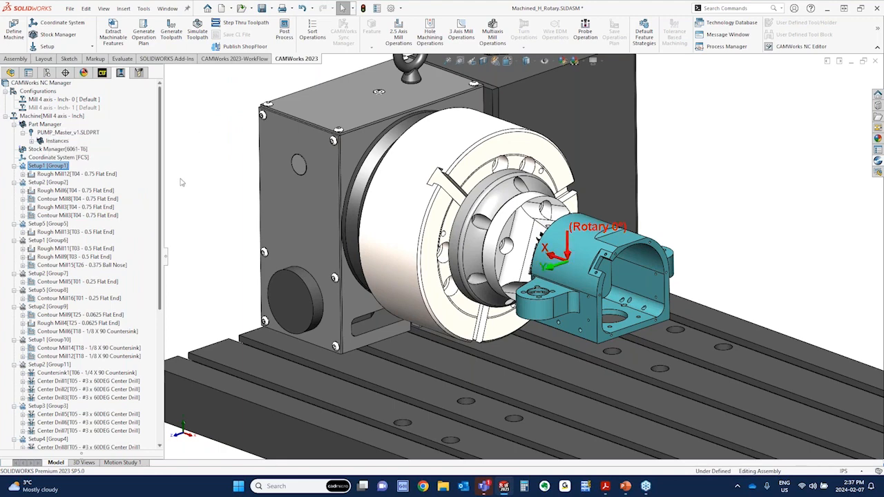
left_click(46, 183)
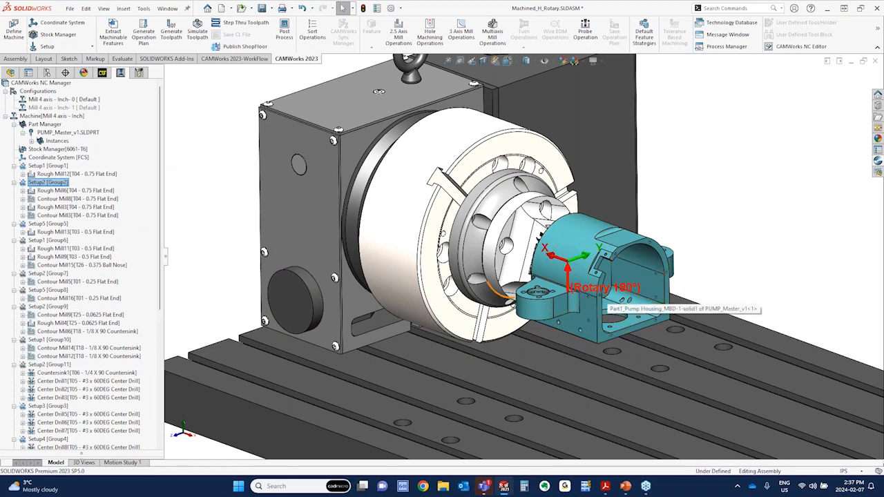
Open the indexing parameters of Setup2 [Group2] and preview the 180deg rotary solution on the unobstructed model
right_click(56, 185)
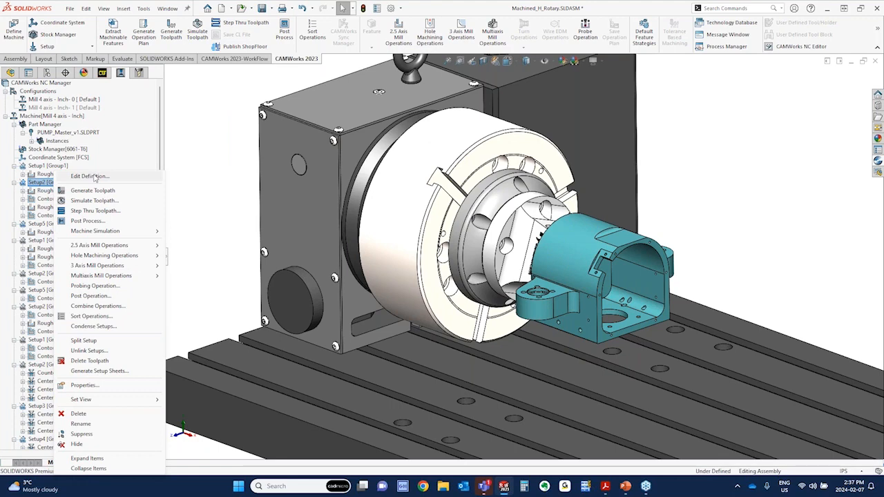
left_click(93, 177)
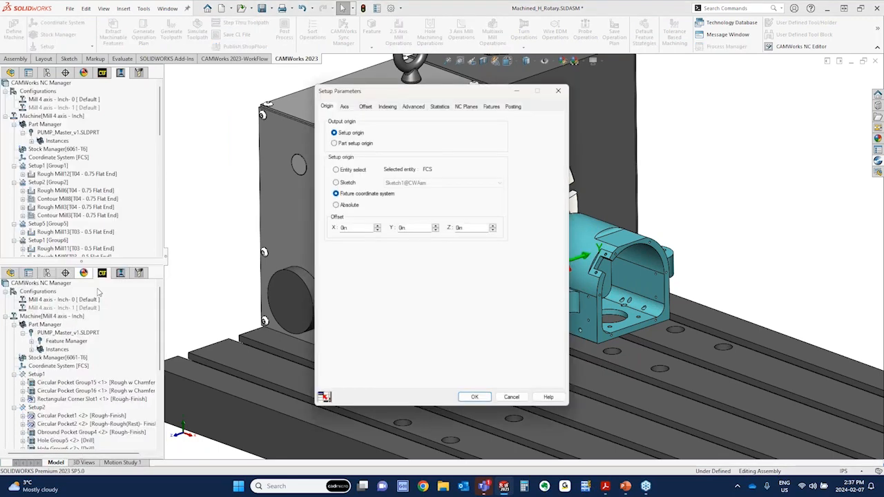
left_click(388, 106)
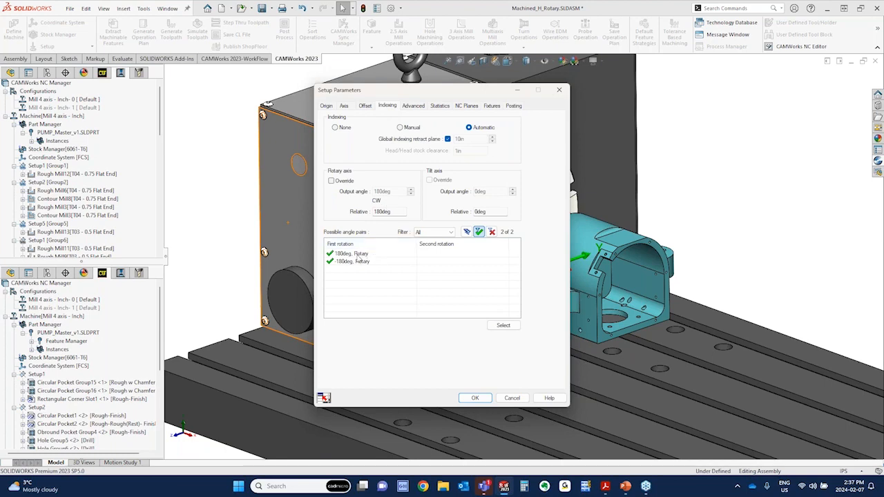
left_click(357, 254)
left_click_drag(456, 89, 267, 52)
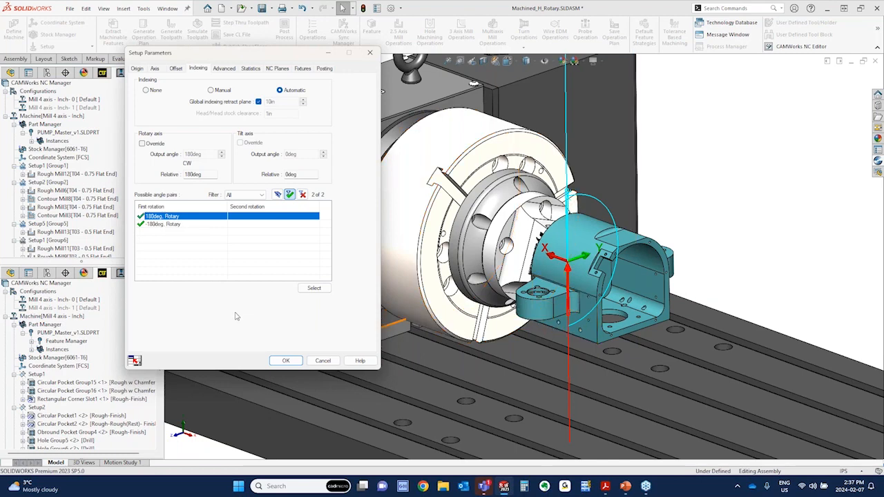
Try the -180deg rotary solution for Setup2 [Group2], restore the 180deg solution, and accept the setup parameters
left_click(170, 225)
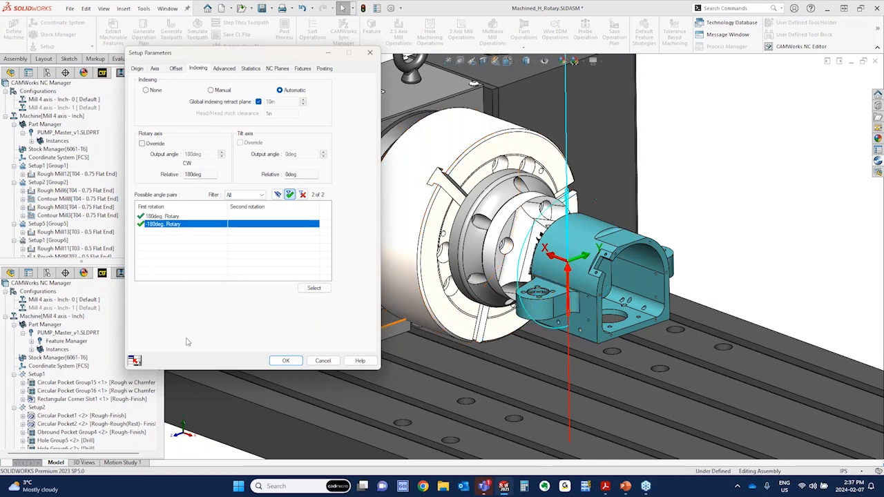
left_click(315, 289)
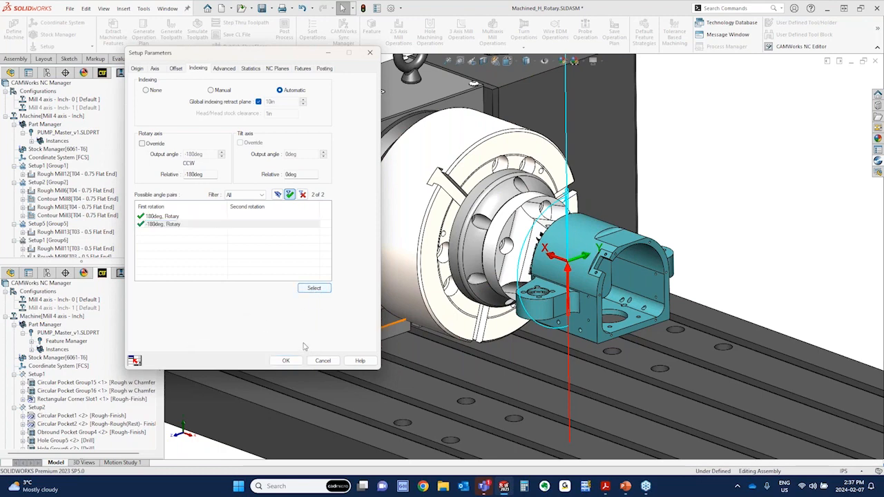
left_click(166, 217)
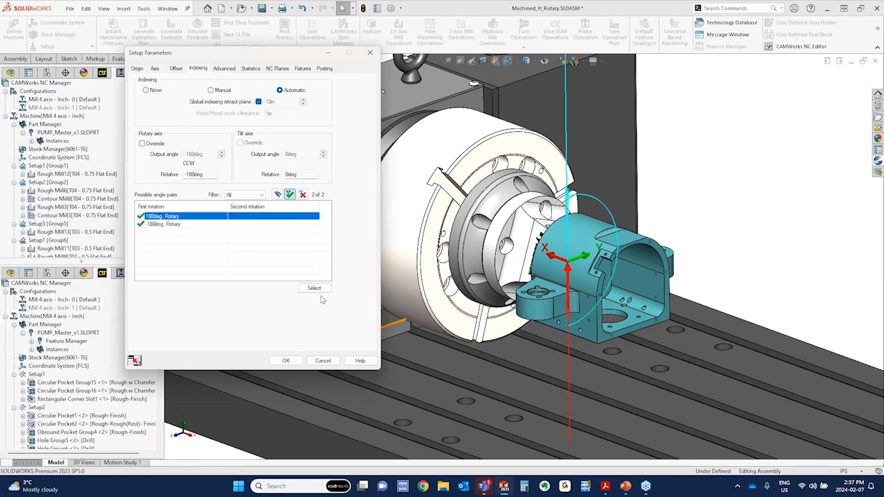
left_click(319, 289)
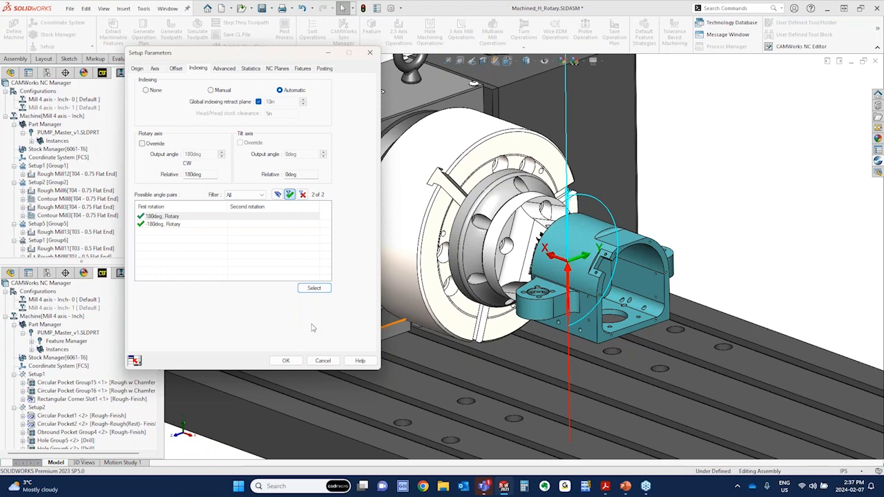
left_click(286, 361)
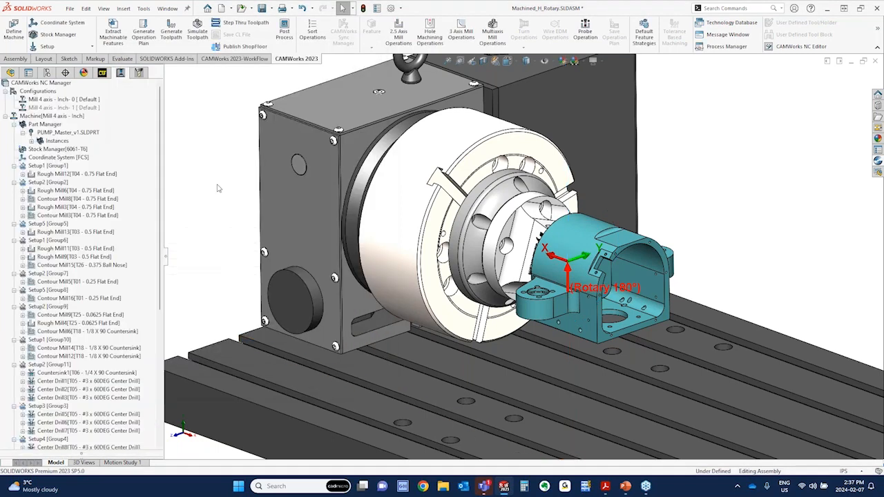
Post process the toolpaths to Machined_H_Rotary.txt on the Desktop and accept the output
left_click(49, 183)
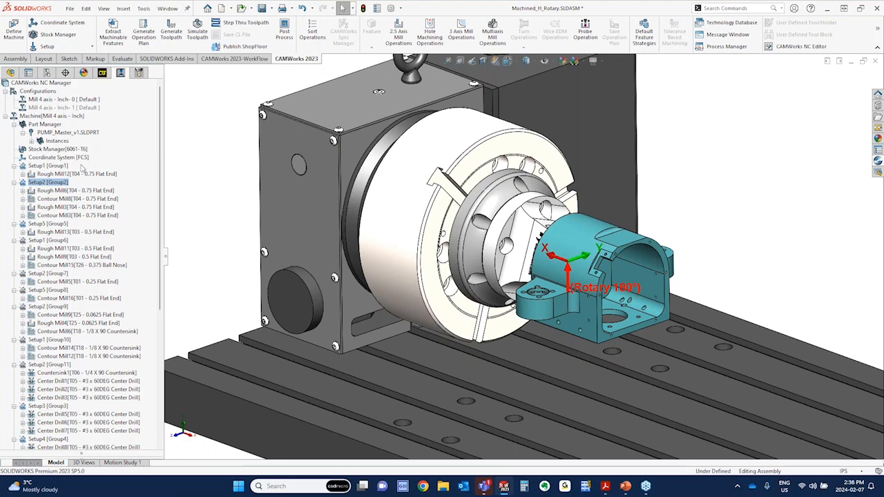
left_click(286, 38)
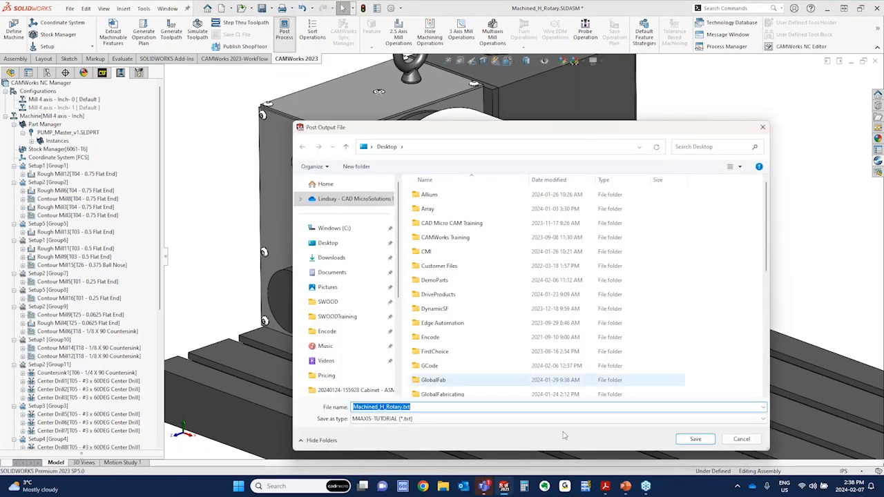
left_click(694, 440)
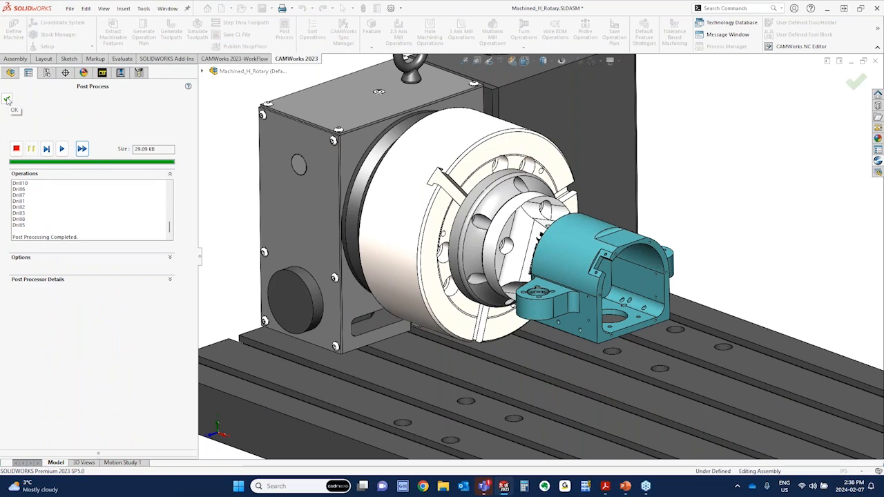
left_click(7, 101)
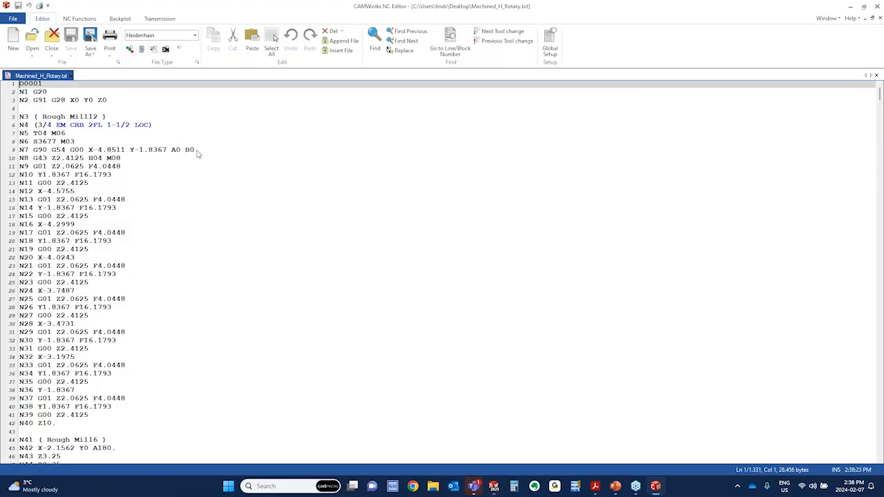
Highlight the rotary angle codes of the Rough Mill12 and Rough Mill6 operations in the G-code
left_click_drag(196, 151, 171, 151)
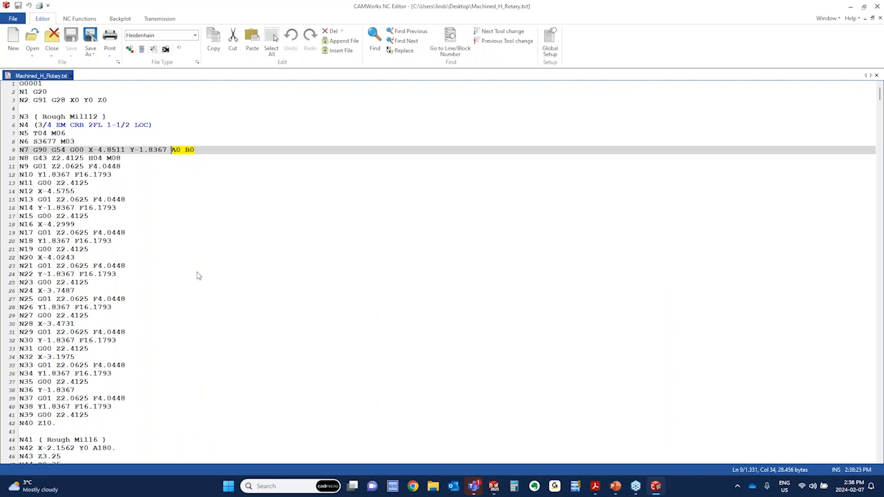
scroll(196, 276, "down", 9)
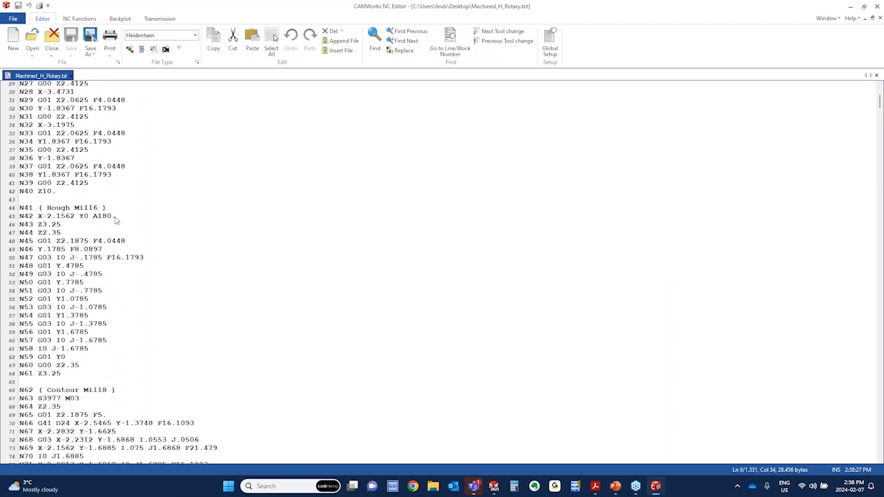
left_click_drag(115, 216, 92, 216)
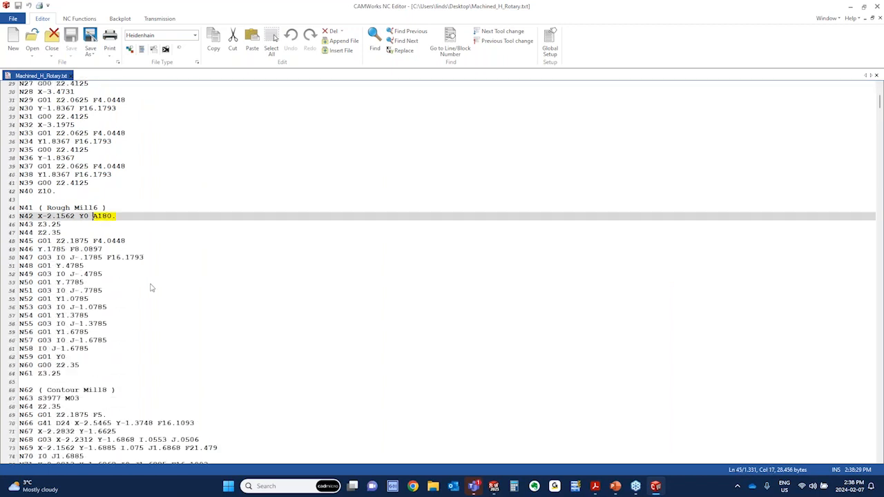
scroll(153, 288, "down", 3)
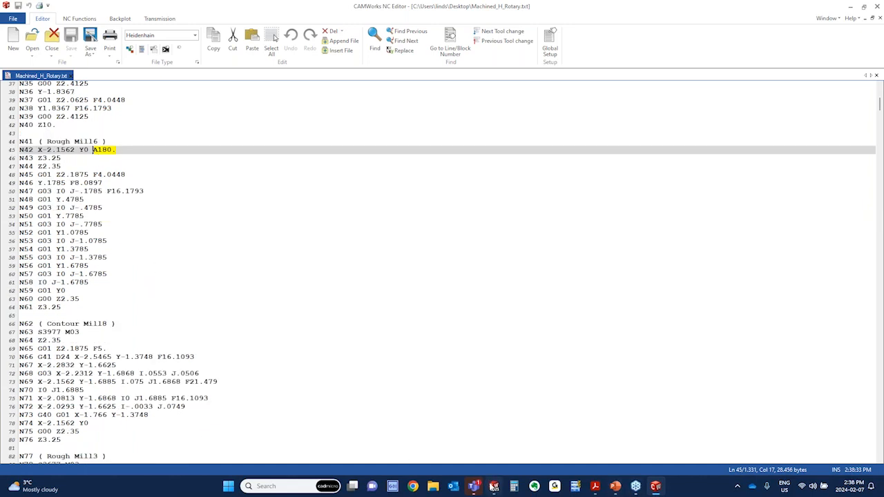
Switch to the Machined_H_Rotary assembly in SOLIDWORKS and display the Rough Mill12 and Rough Mill6 toolpaths for comparison with the code
mouse_move(494, 486)
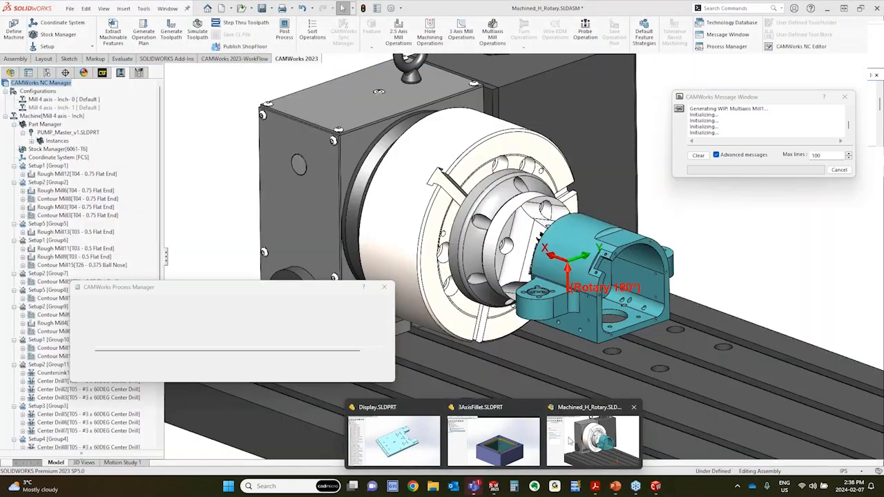
left_click(592, 435)
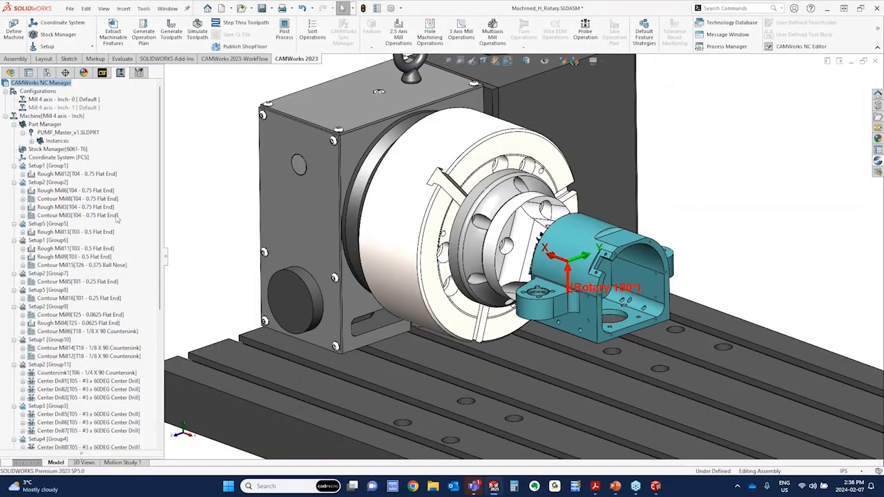
left_click(60, 174)
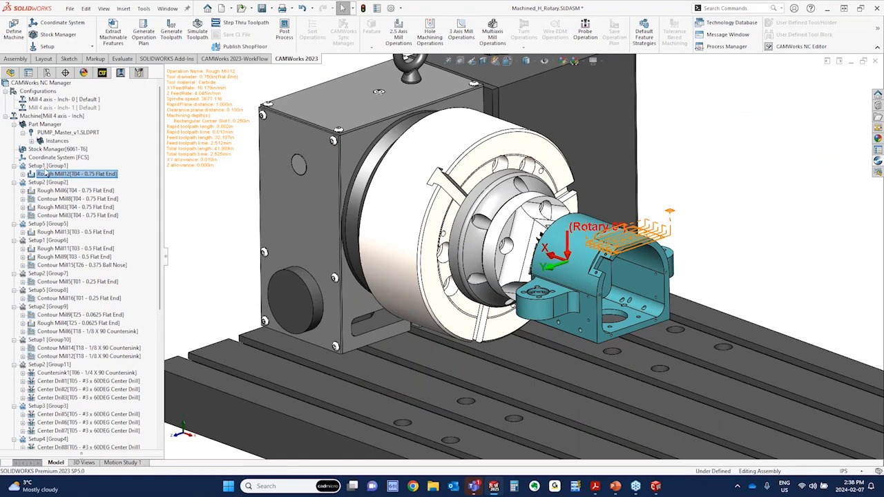
left_click(75, 191)
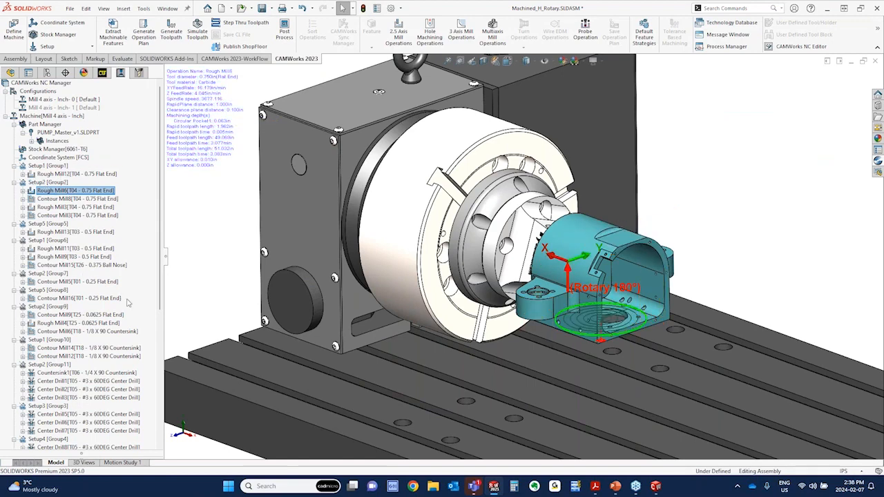
Return to CAMWorks NC Editor, highlight the rotary angle code in the Rough Mill13 block, and close the editor
mouse_move(655, 486)
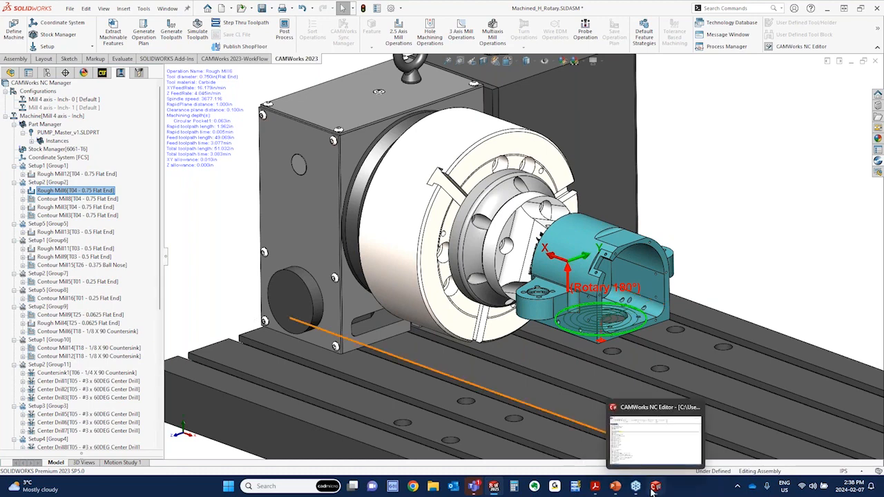
left_click(653, 453)
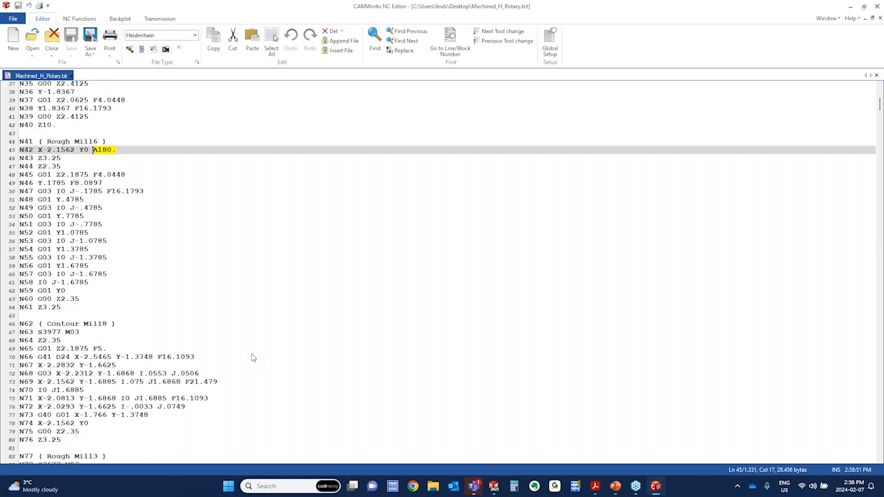
scroll(216, 349, "down", 5)
scroll(216, 349, "down", 5)
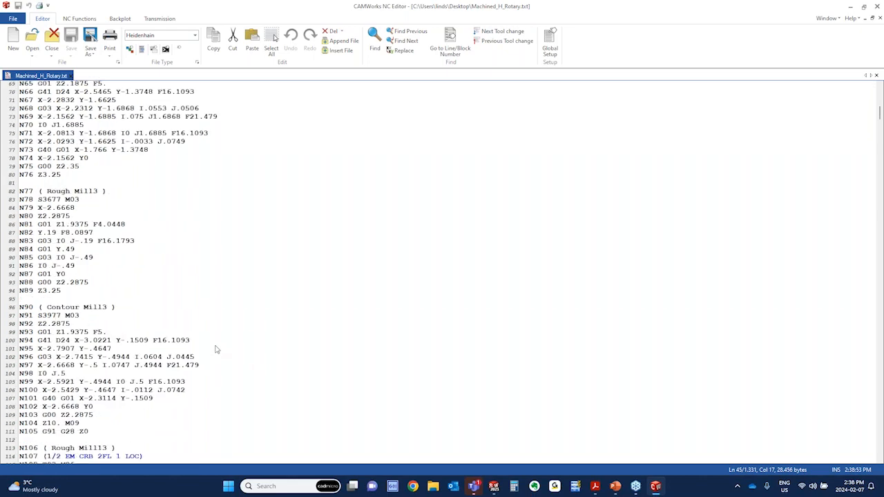
scroll(215, 350, "down", 4)
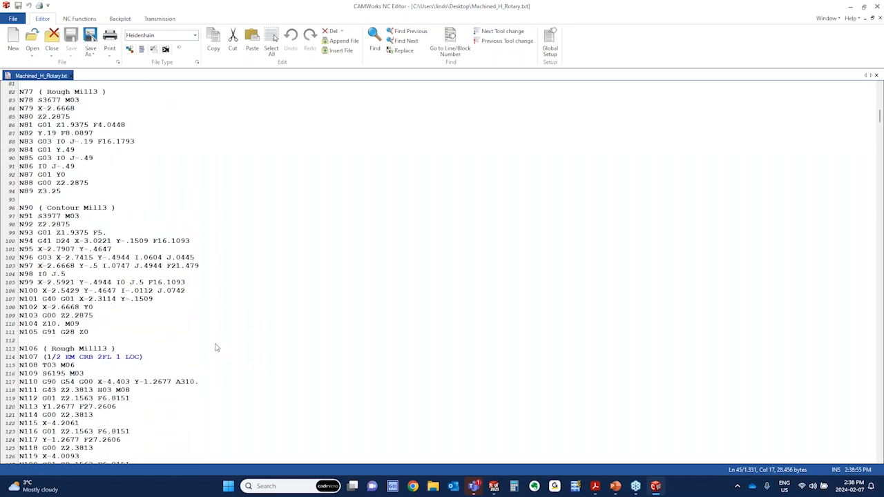
scroll(215, 348, "down", 4)
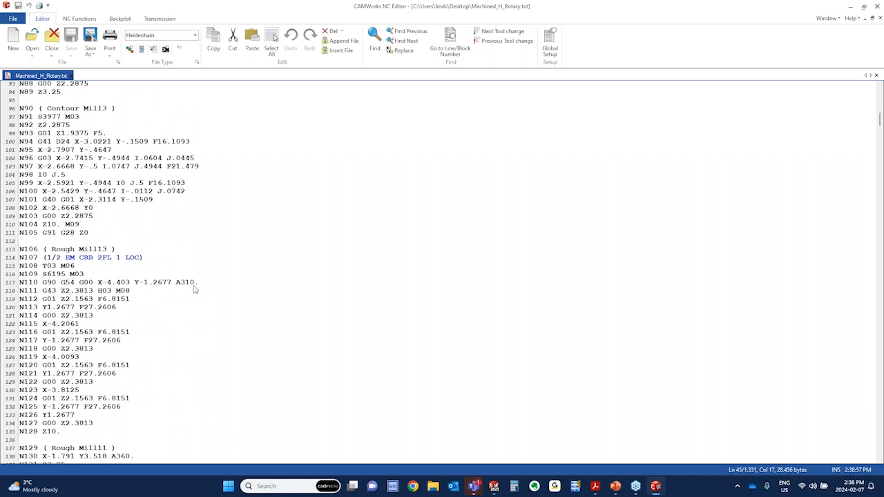
left_click_drag(198, 284, 172, 286)
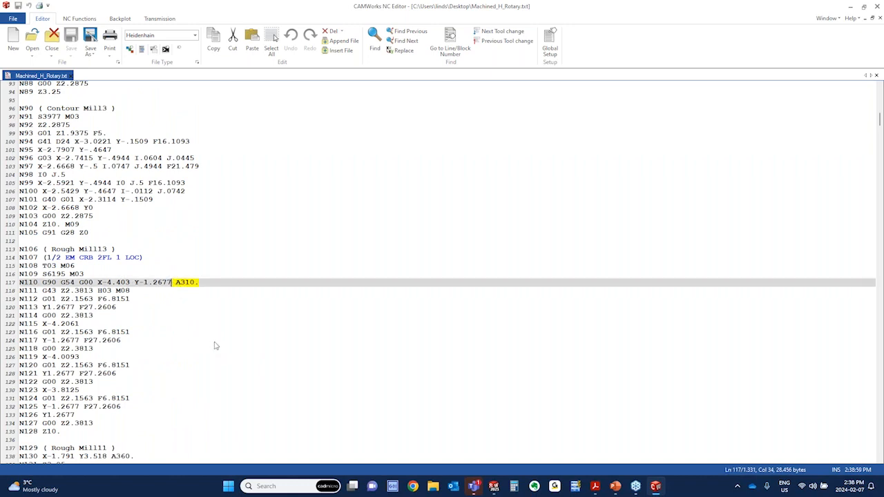
left_click(215, 319)
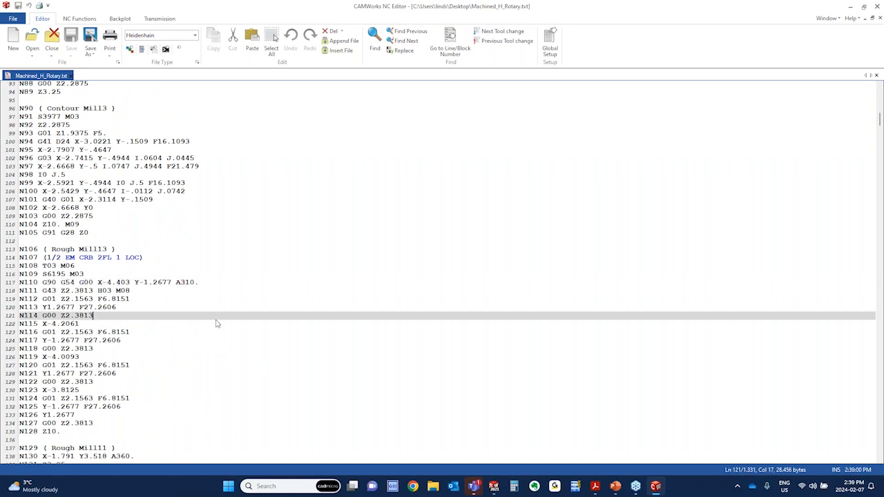
left_click(877, 5)
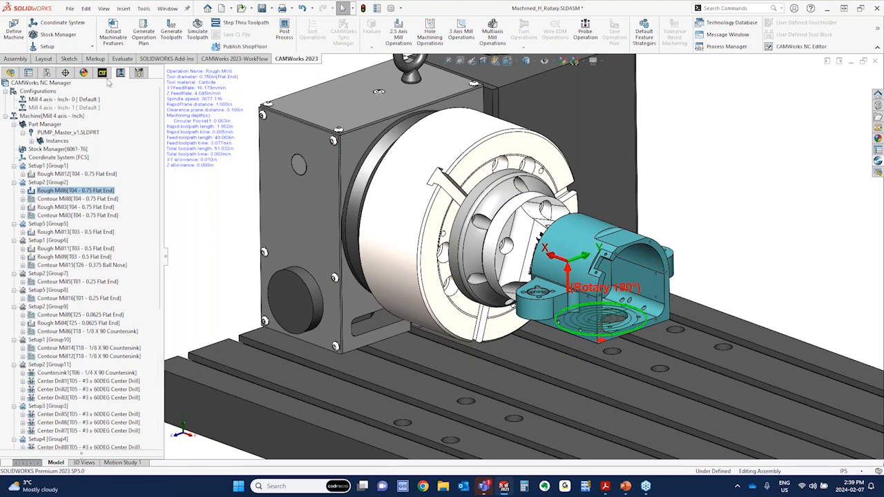
Review the machine definition's Setup parameters for 4 Axis indexing and rotary axis limits, and leave the definition without changes
left_click(13, 33)
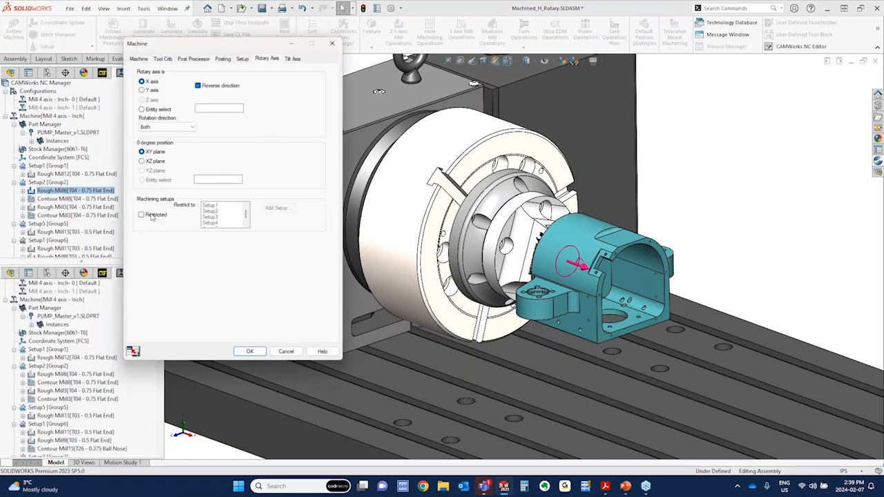
left_click(246, 59)
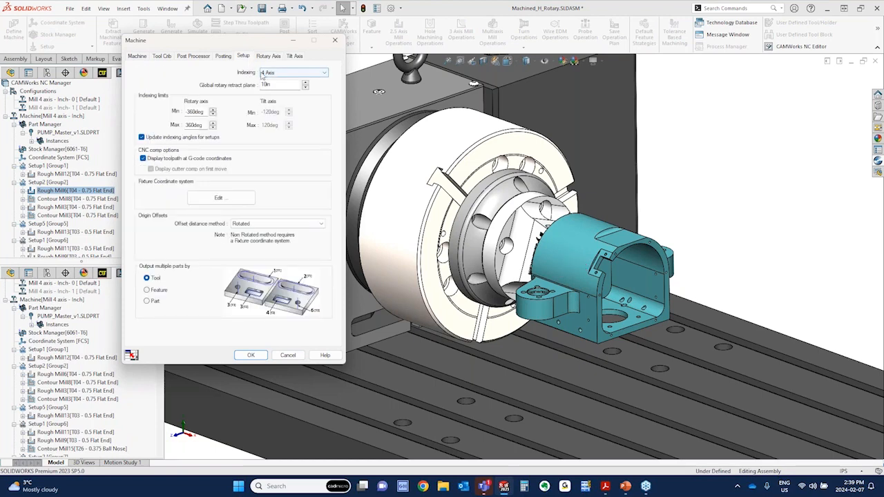
left_click(267, 73)
left_click(267, 74)
left_click_drag(260, 45, 231, 82)
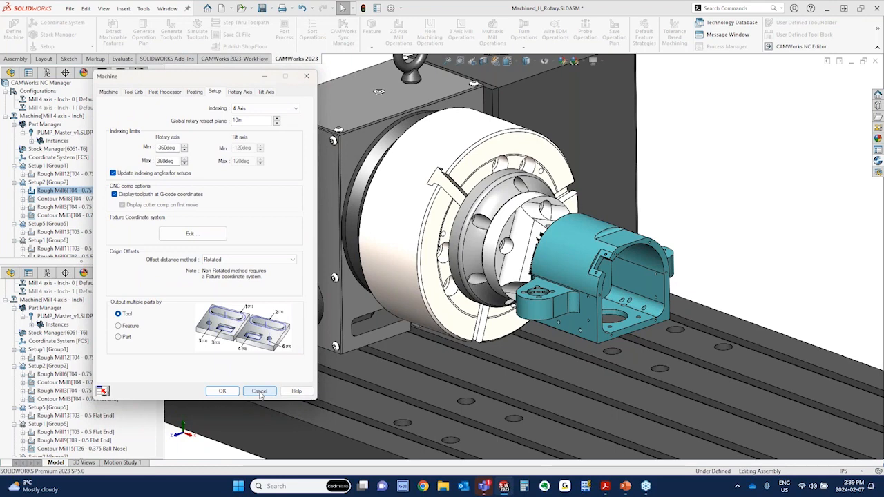
left_click(260, 391)
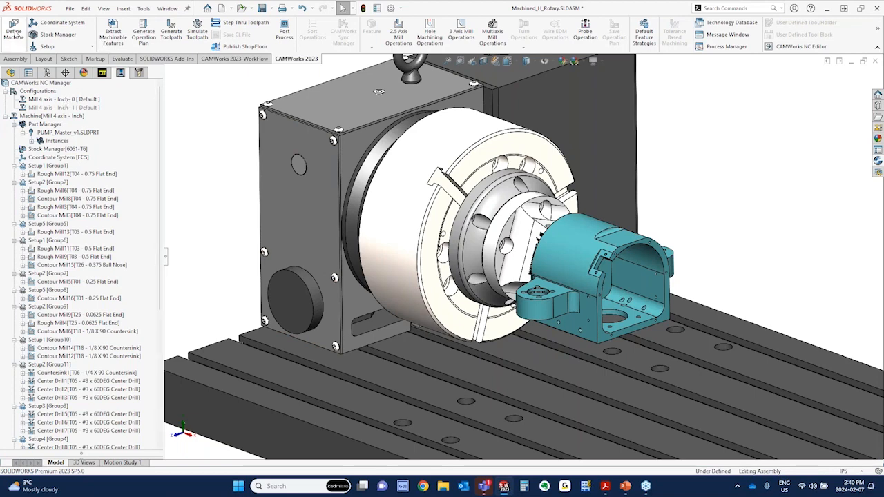
left_click(14, 33)
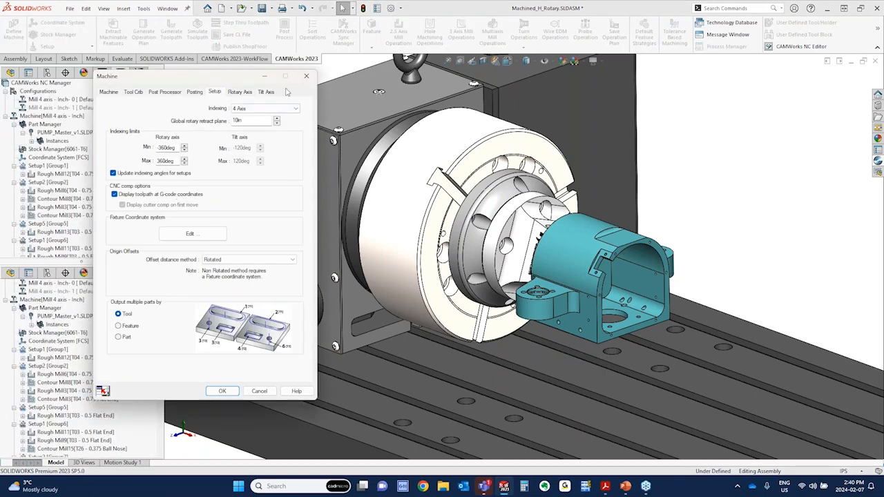
left_click(306, 78)
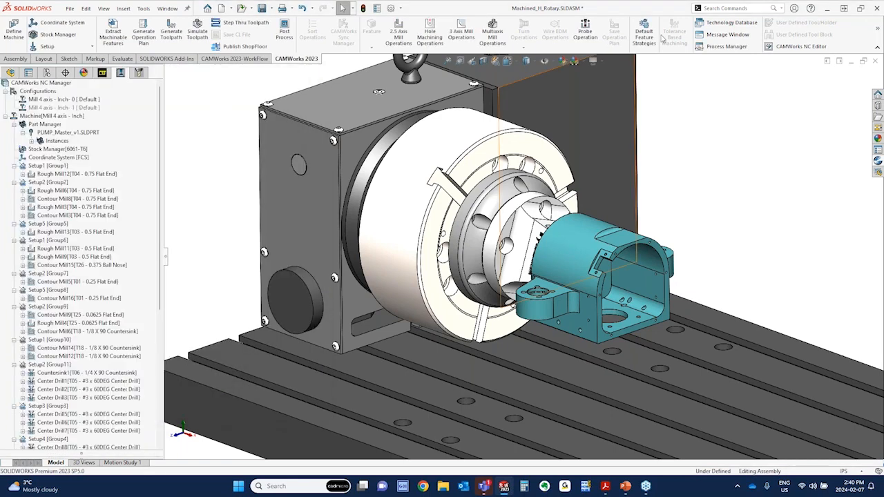
Examine the default setup and rotary axis parameters of the Mill 4 axis - Inch machine in the Technology Database, and close the database
left_click(726, 23)
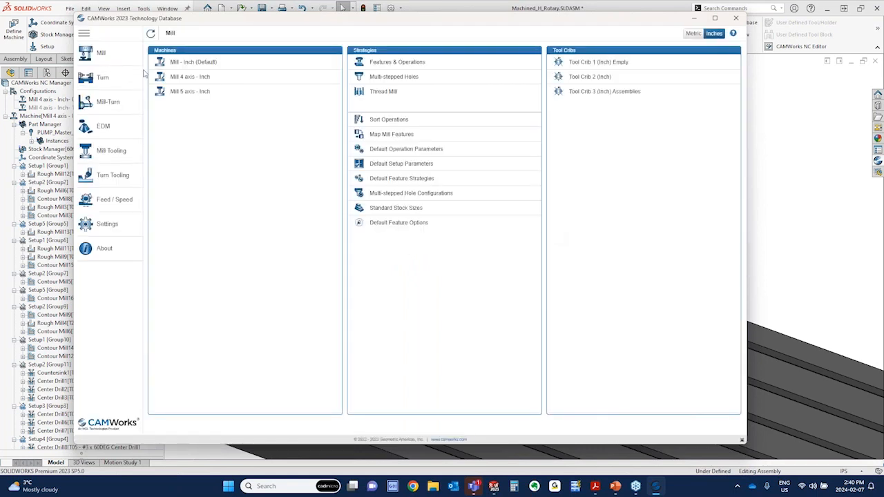
left_click(183, 81)
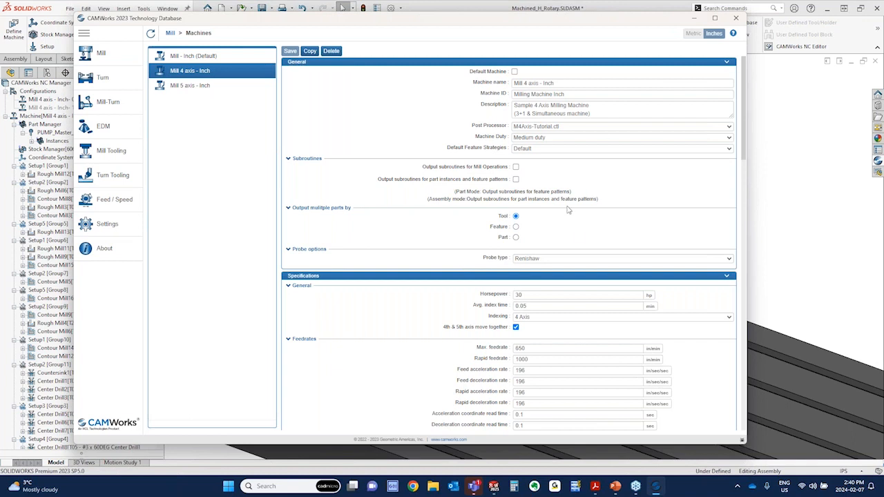
scroll(484, 208, "down", 3)
left_click(508, 137)
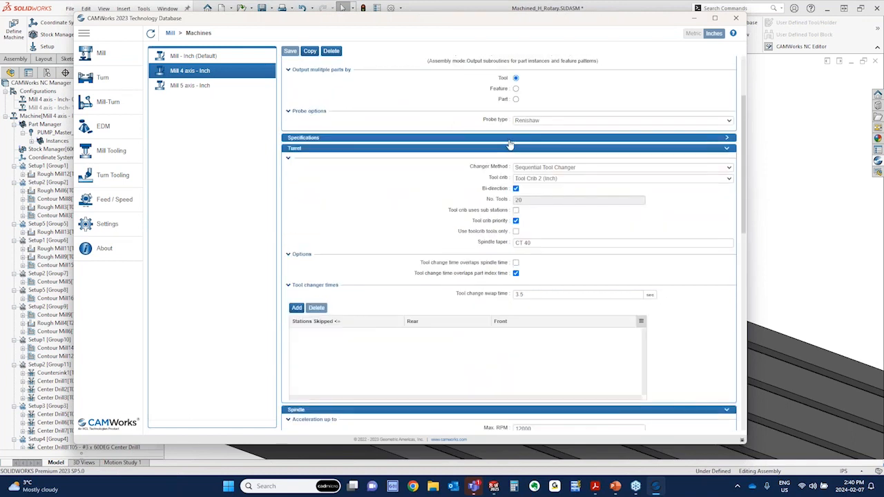
left_click(507, 148)
left_click(481, 161)
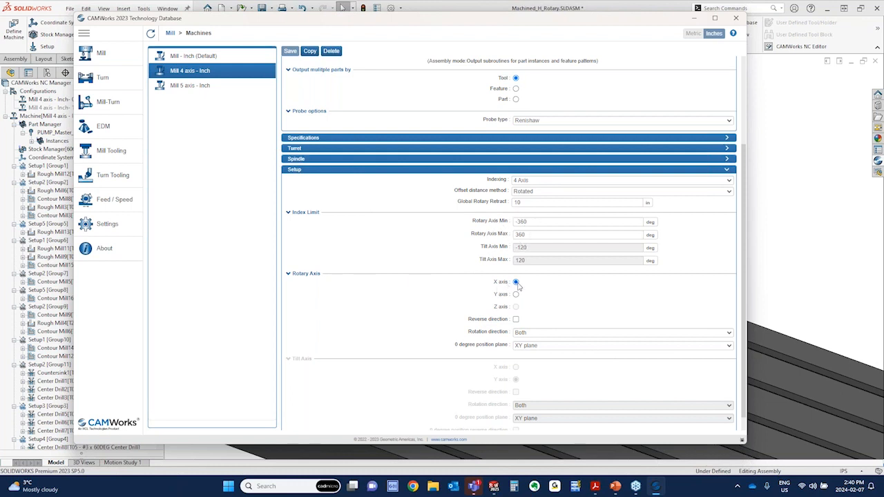
scroll(568, 306, "down", 1)
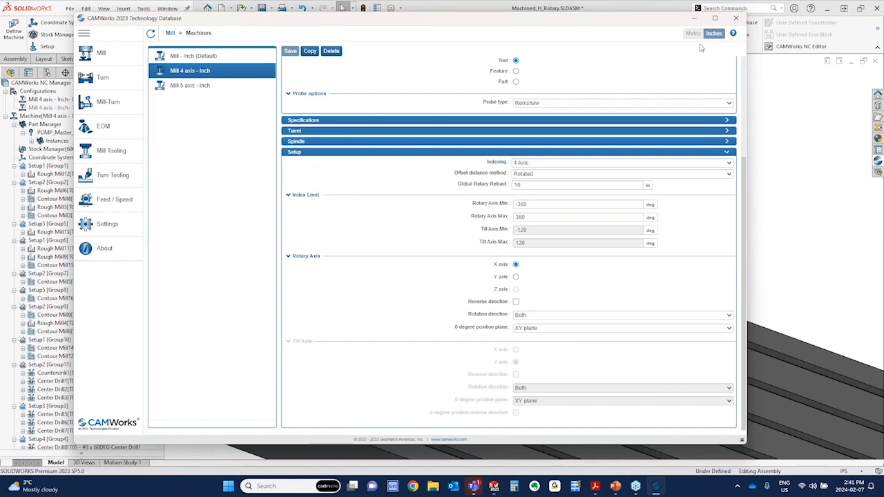
key("alt+F4")
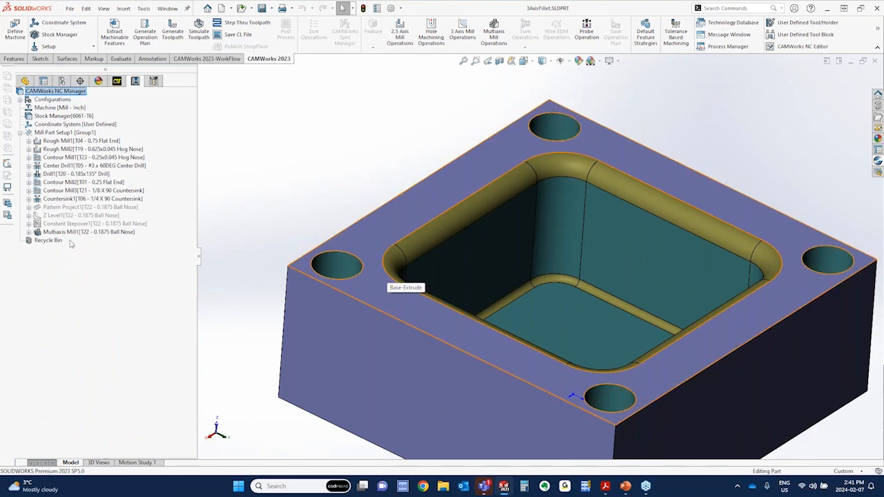
In the 3AxisFillet part, unsuppress the Z Level1 operation and highlight its toolpath on the pocket fillet
left_click(60, 216)
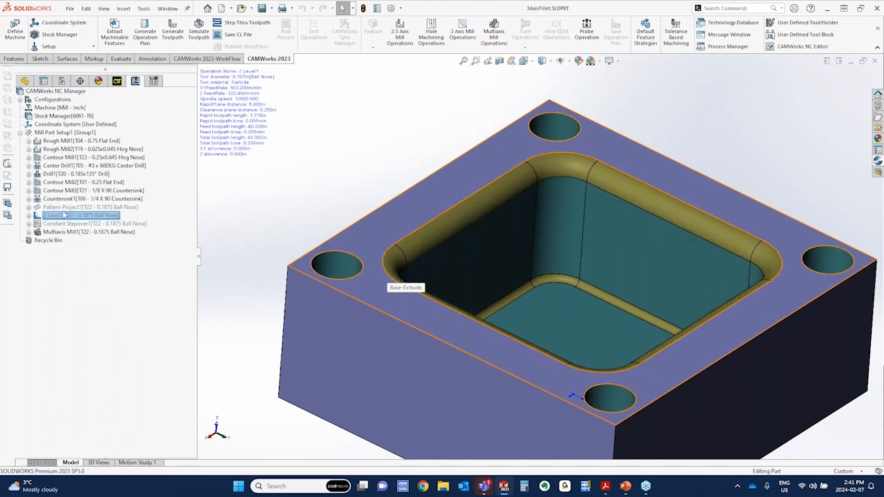
right_click(65, 215)
left_click(96, 268)
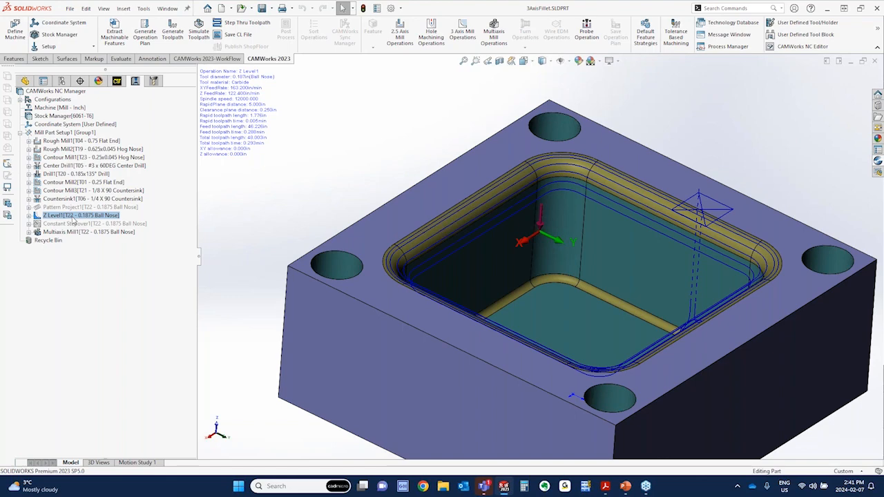
left_click(73, 217)
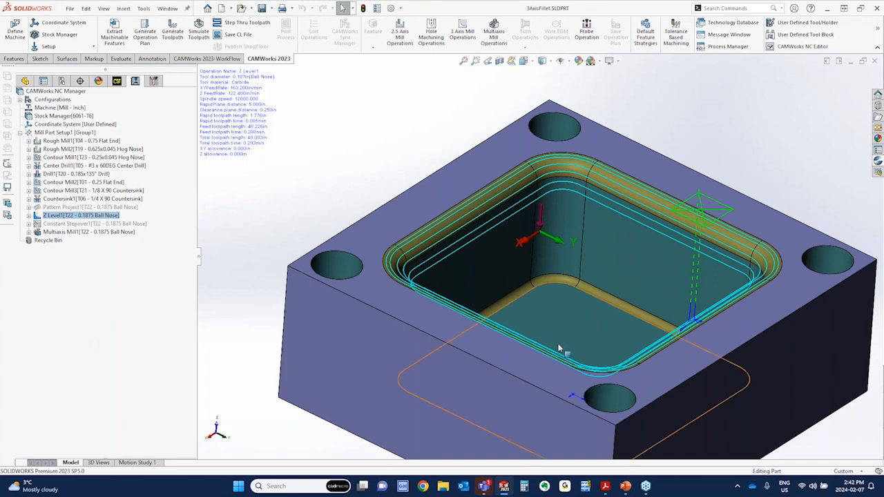
Switch to CW Bundles Flyer2024.pdf in Acrobat and highlight the note on what 2.5 Axis Milling Plus includes
left_click(605, 486)
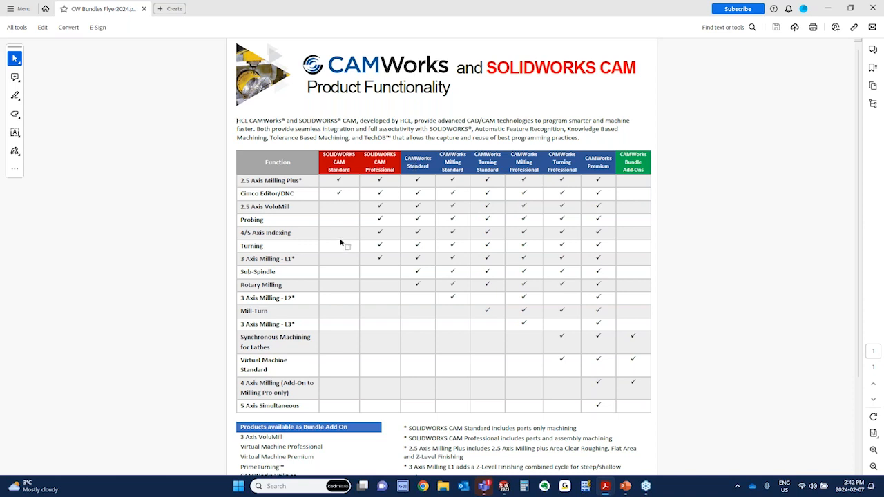
scroll(341, 243, "down", 3)
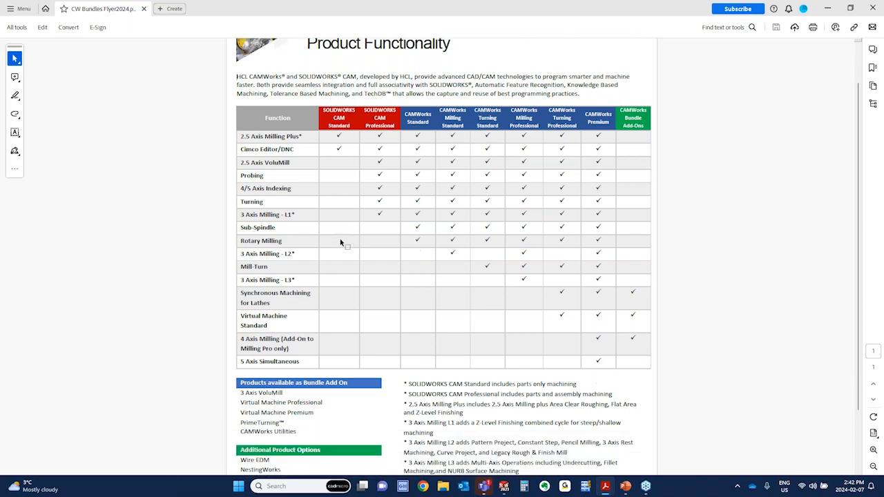
scroll(340, 243, "down", 1)
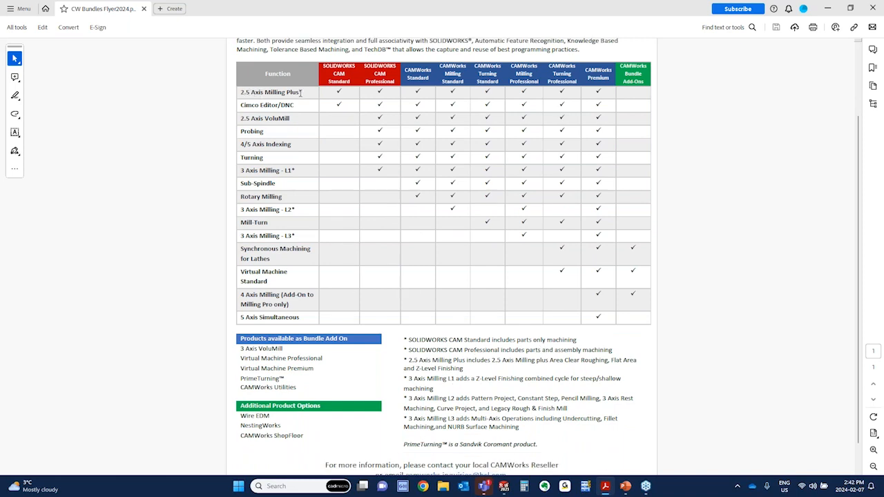
mouse_move(465, 367)
left_mouse_down()
mouse_move(413, 361)
mouse_move(456, 367)
left_mouse_up()
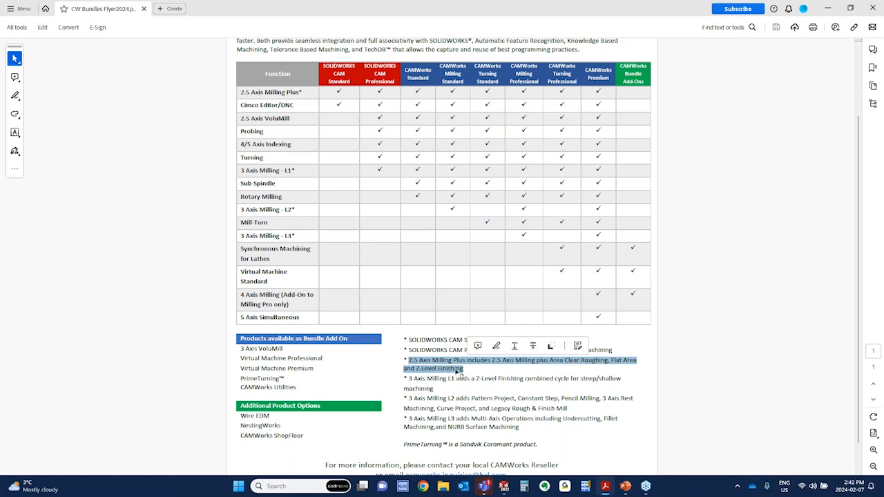
left_click(457, 373)
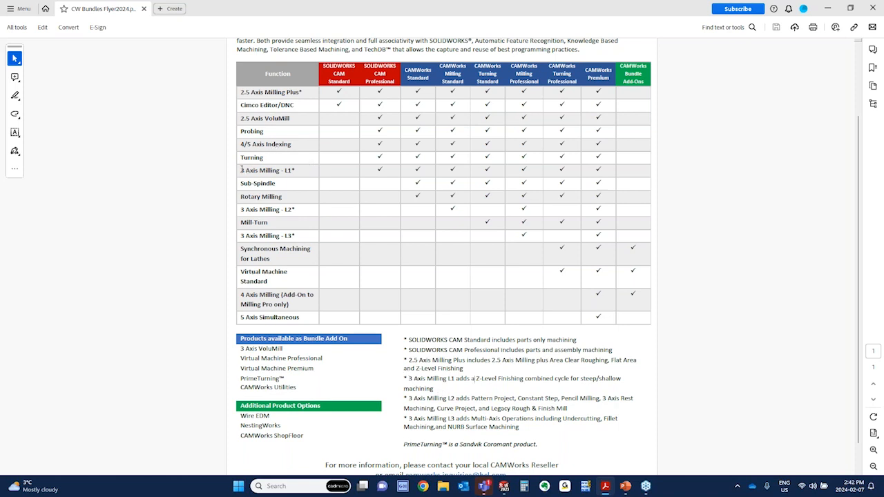
Highlight the 3 Axis Milling - L1 function in the table and the footnote describing its Z-Level Finishing cycle
left_click_drag(241, 170, 296, 170)
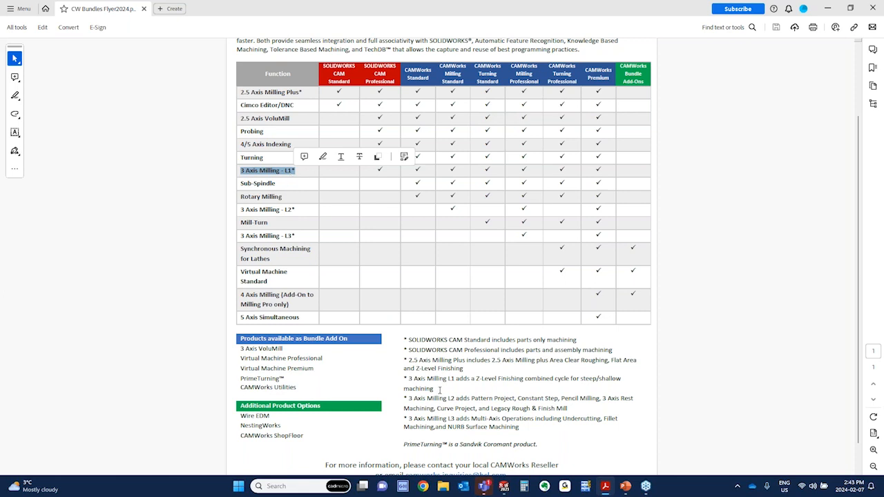
left_click_drag(440, 388, 409, 379)
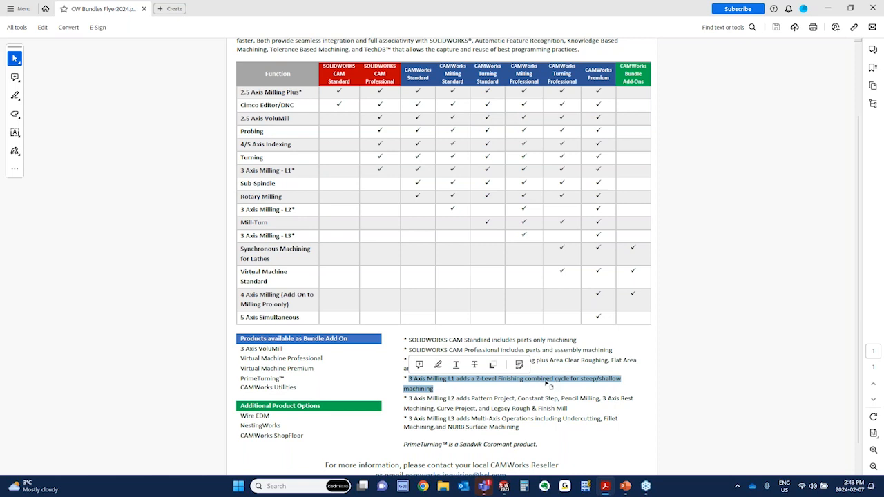
left_click(452, 392)
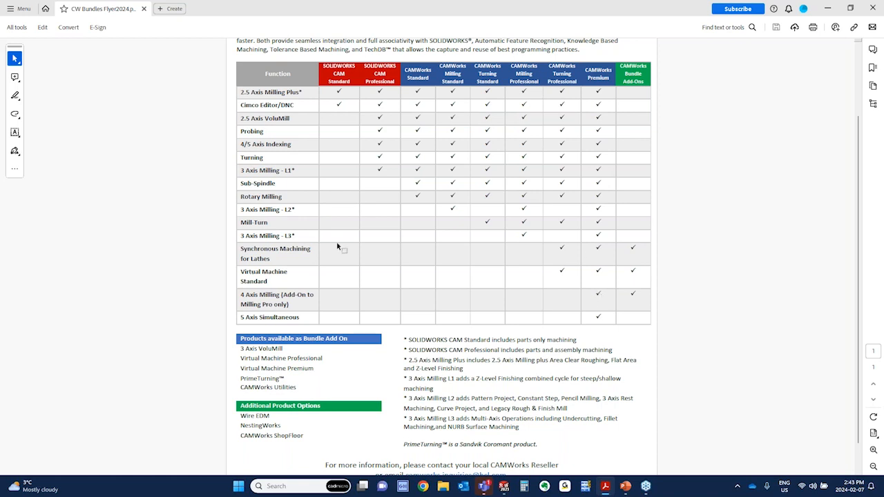
Highlight the footnote describing 3 Axis Milling L2, followed by the L3 table entry and its footnote
left_click_drag(295, 209, 280, 236)
left_click(497, 404)
left_click_drag(572, 407, 409, 399)
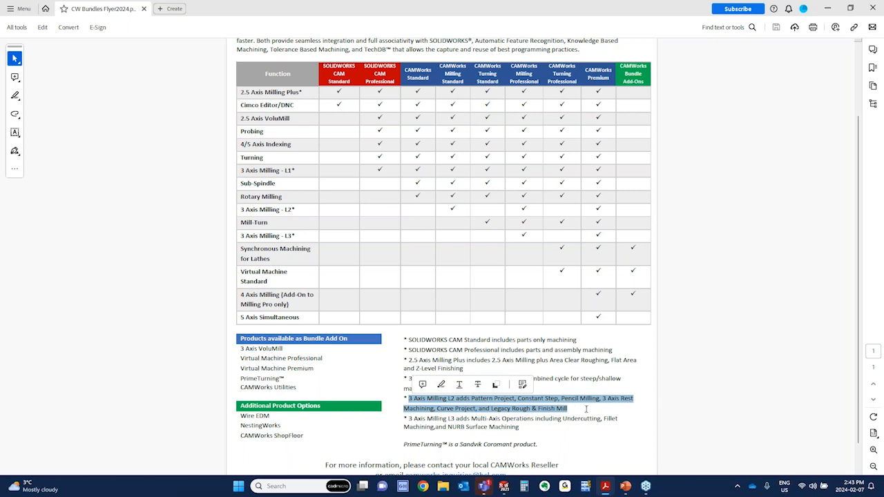
left_click(580, 409)
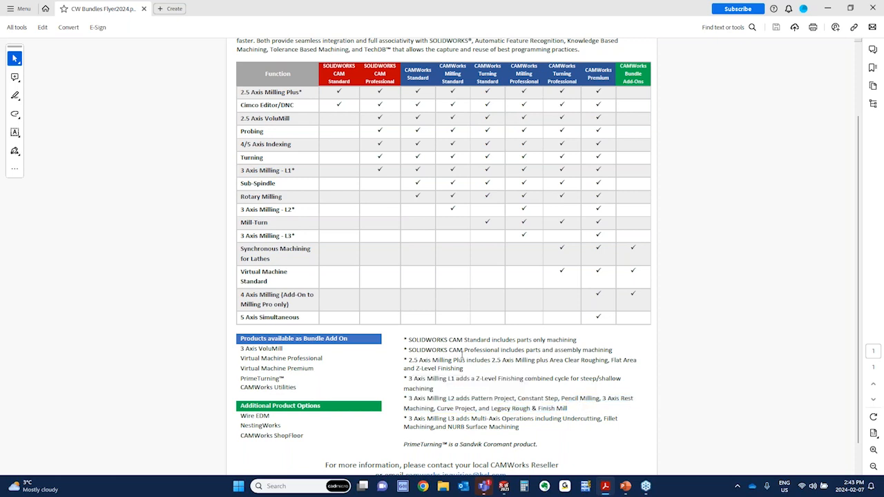
left_click_drag(297, 236, 285, 236)
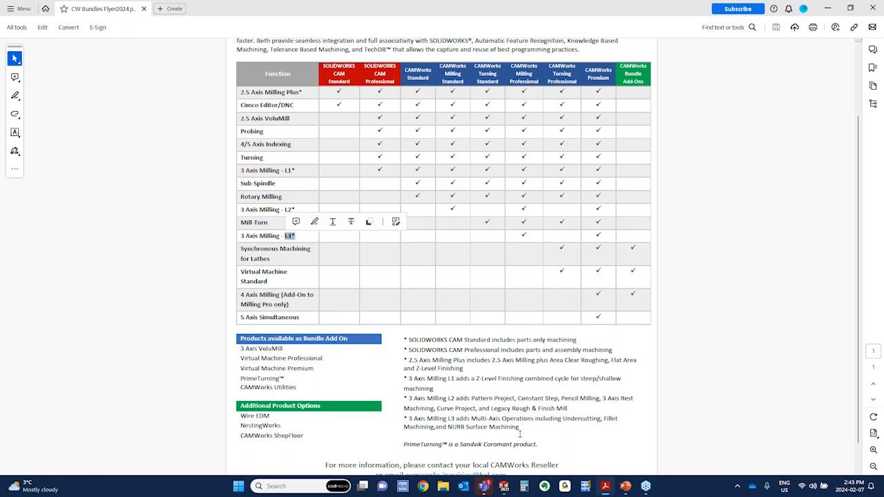
left_click_drag(521, 428, 415, 421)
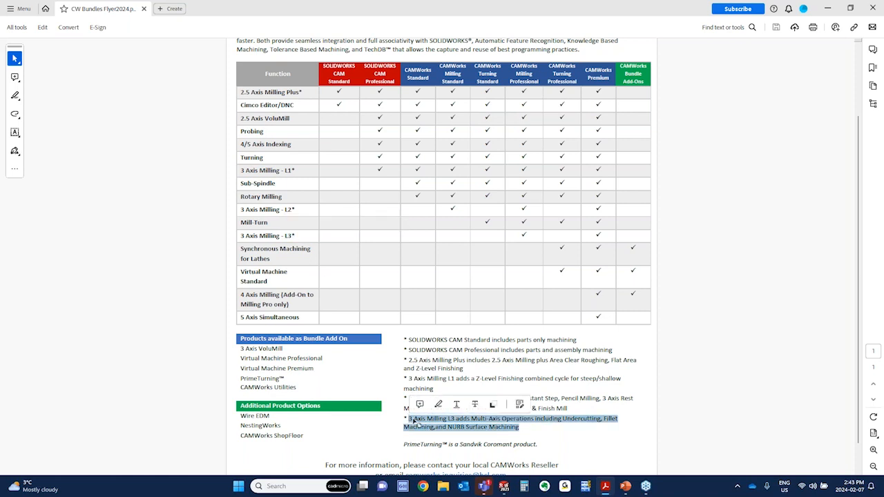
Switch to the 3AxisFillet part in SOLIDWORKS, display the Multiaxis Mill1 toolpath, and view the available 3 axis mill operations
mouse_move(505, 488)
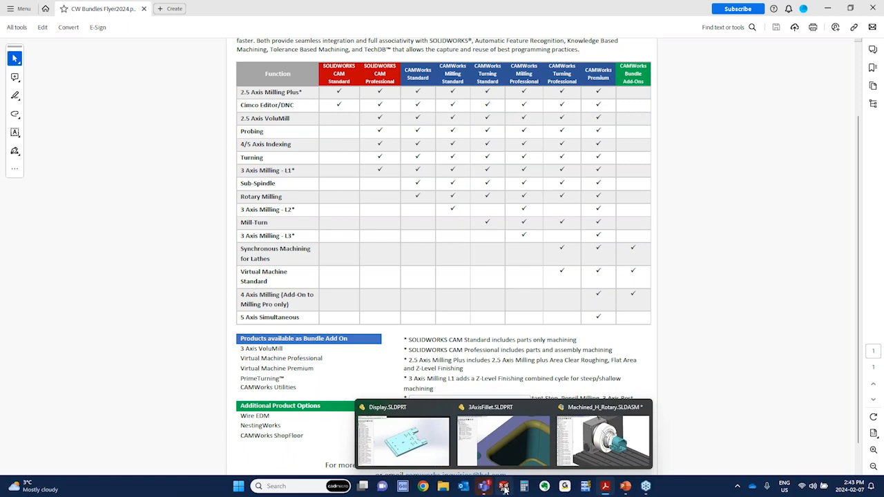
left_click(510, 444)
left_click(69, 232)
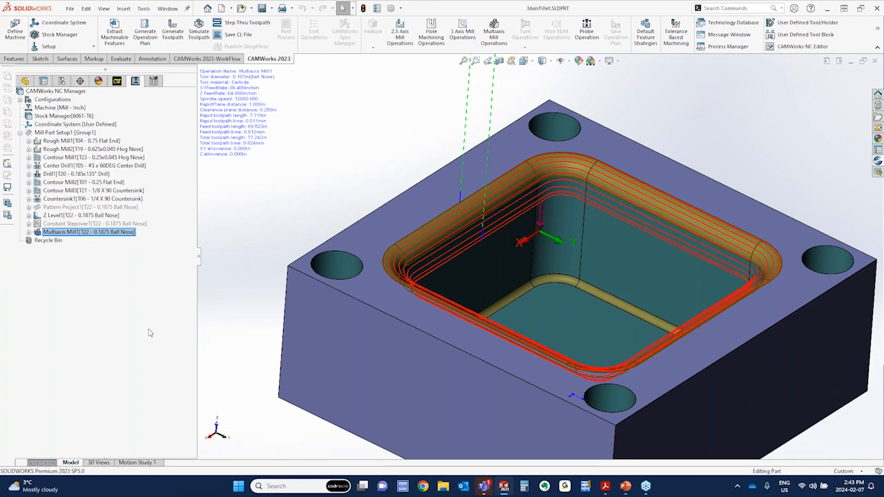
left_click(58, 235)
right_click(62, 215)
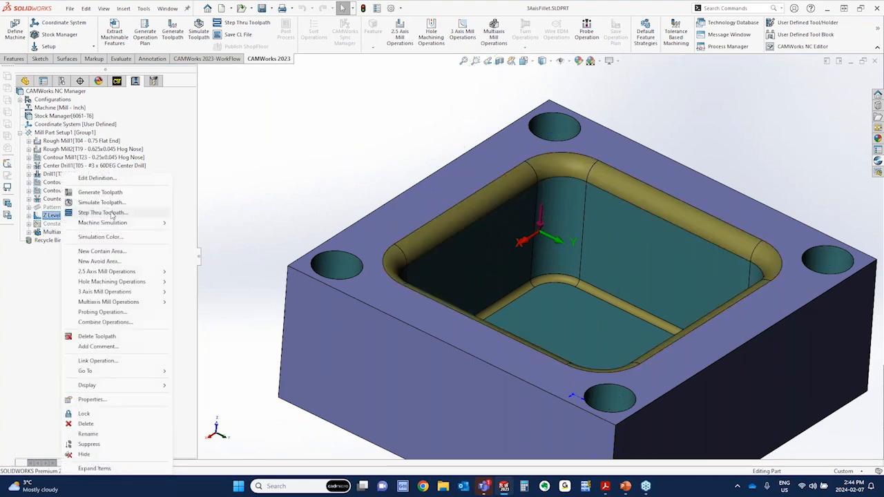
mouse_move(154, 293)
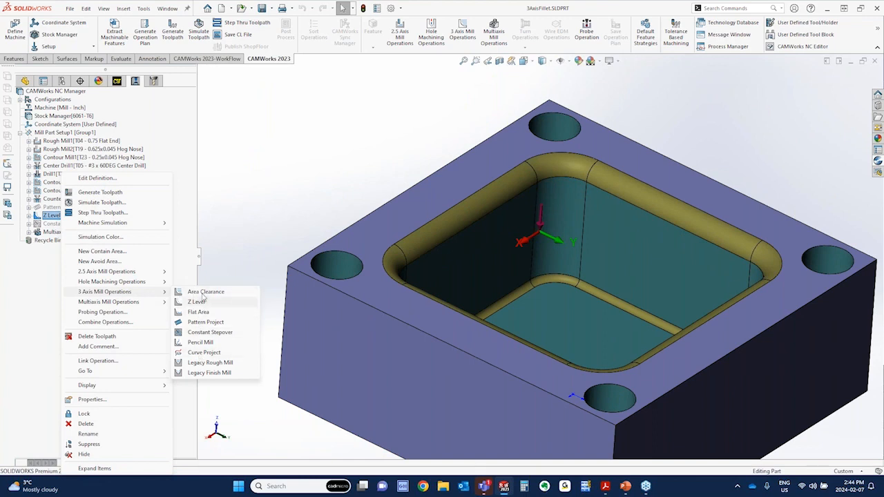
left_click(244, 249)
Return to the flyer PDF in Acrobat and highlight the 3 Axis Milling - L2 row across the product columns
left_click(605, 488)
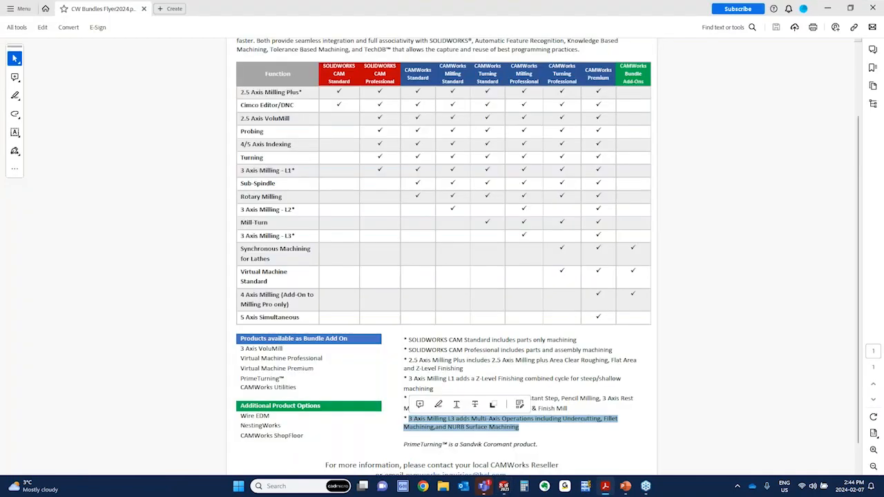
left_click(592, 428)
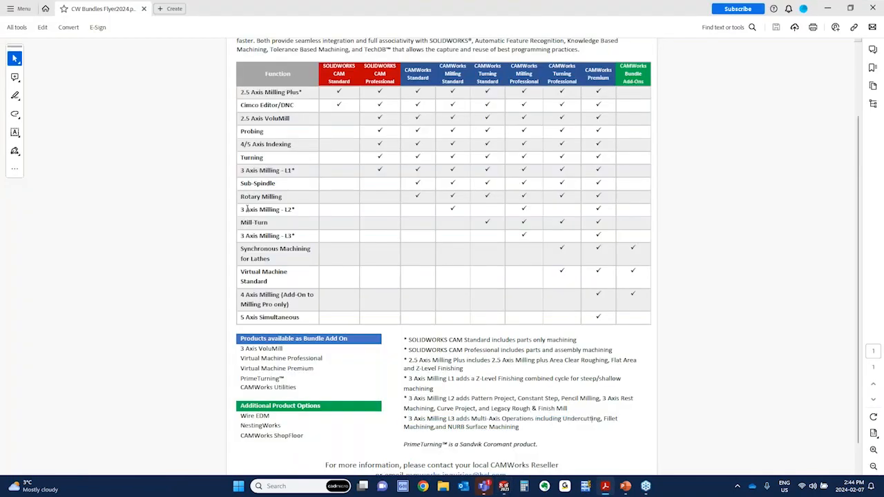
left_click_drag(241, 209, 604, 207)
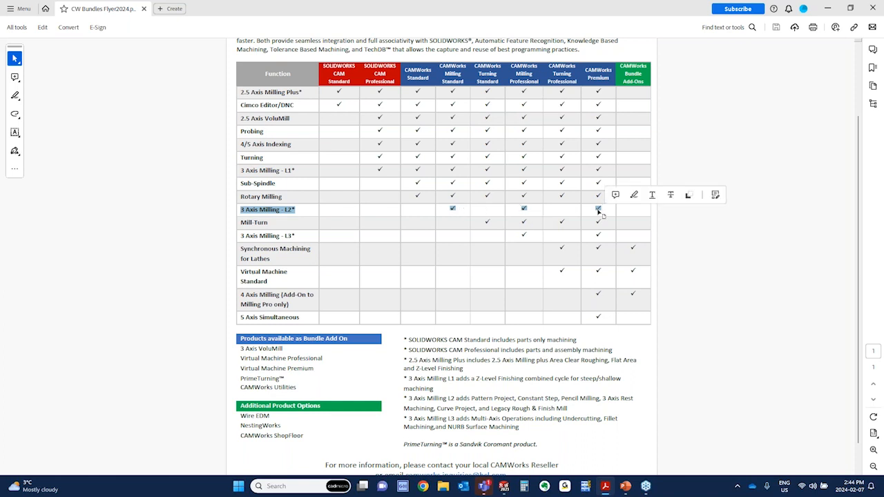
left_click(275, 239)
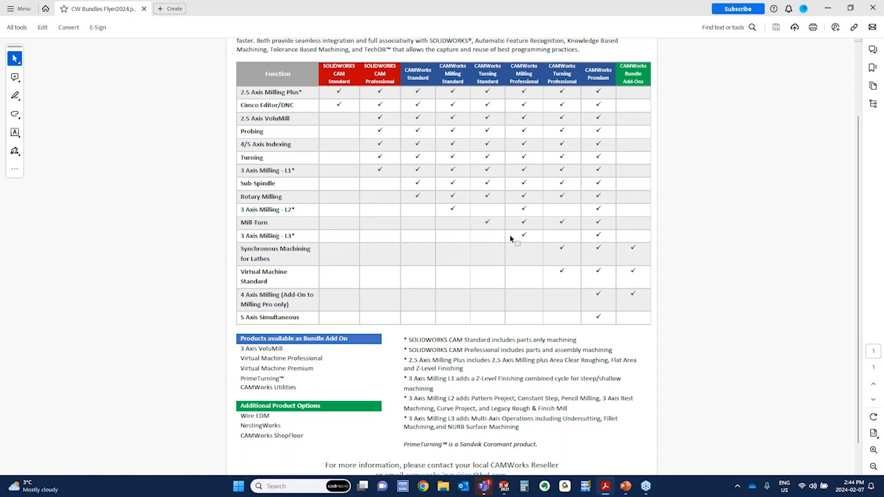